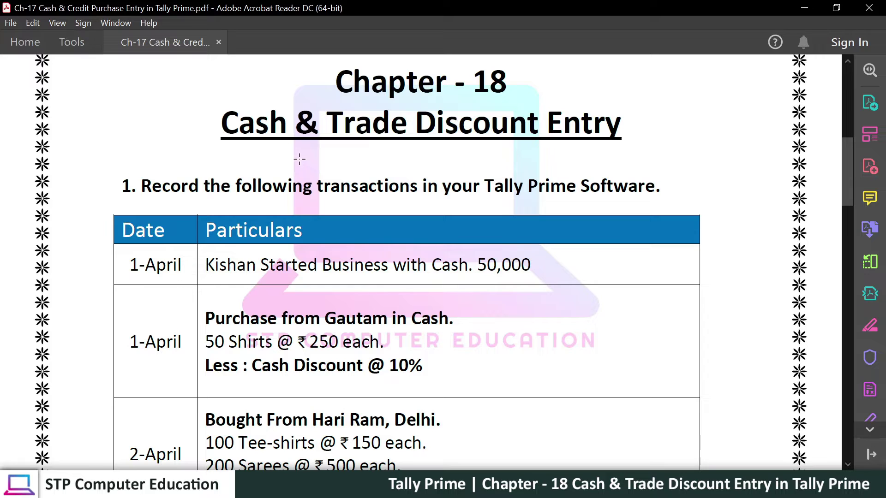
Examine the chapter title in the exercise PDF, comparing its terms Cash and Trade Discount
drag(221, 127, 288, 125)
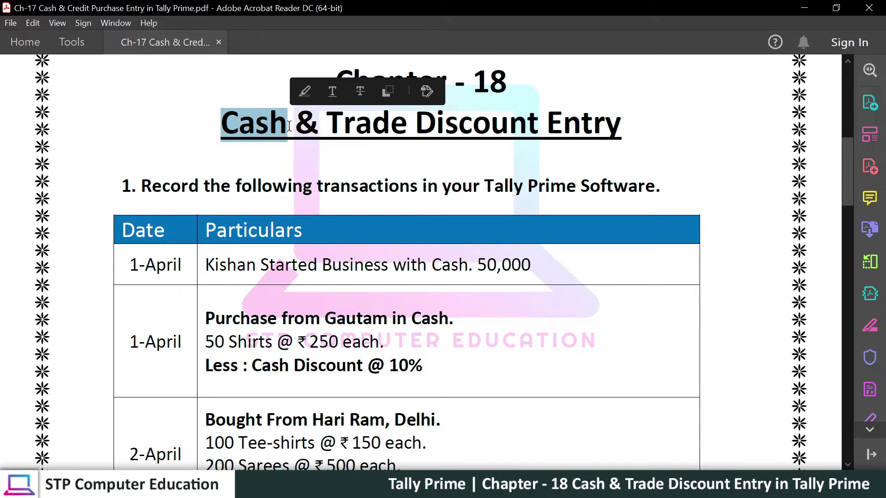
click(269, 129)
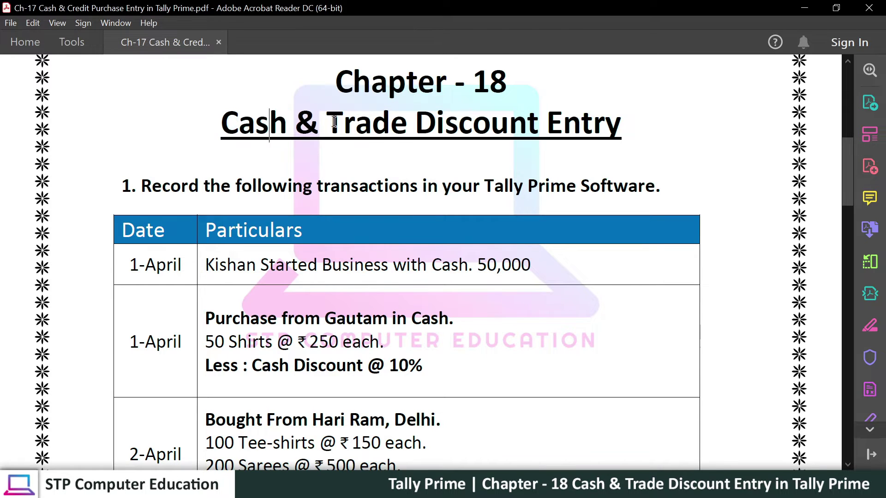
drag(326, 124, 404, 123)
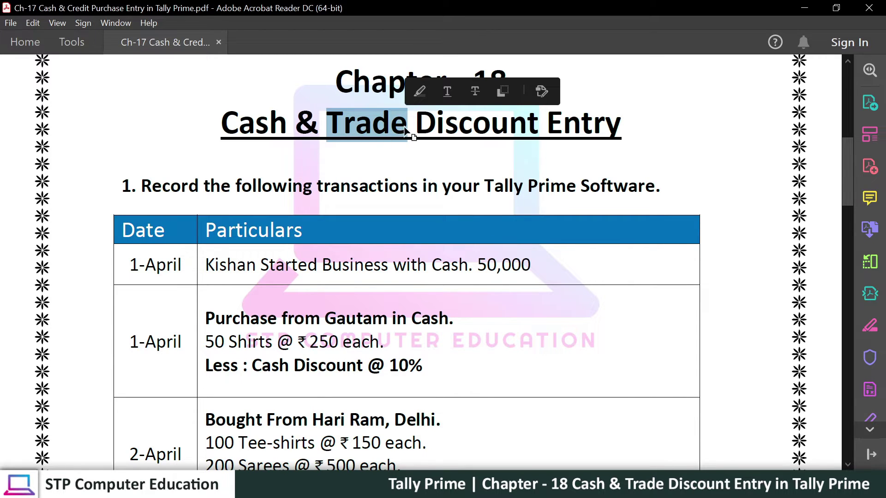
click(406, 132)
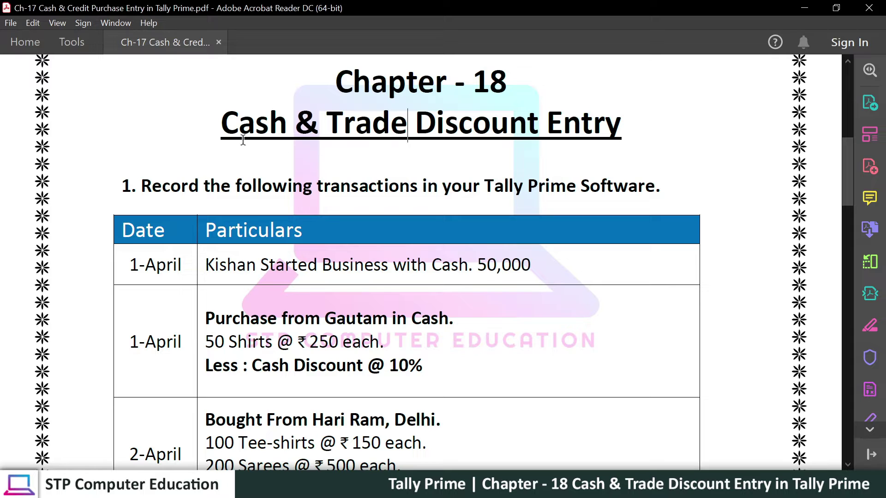
drag(223, 129, 283, 128)
click(281, 130)
drag(327, 131, 371, 132)
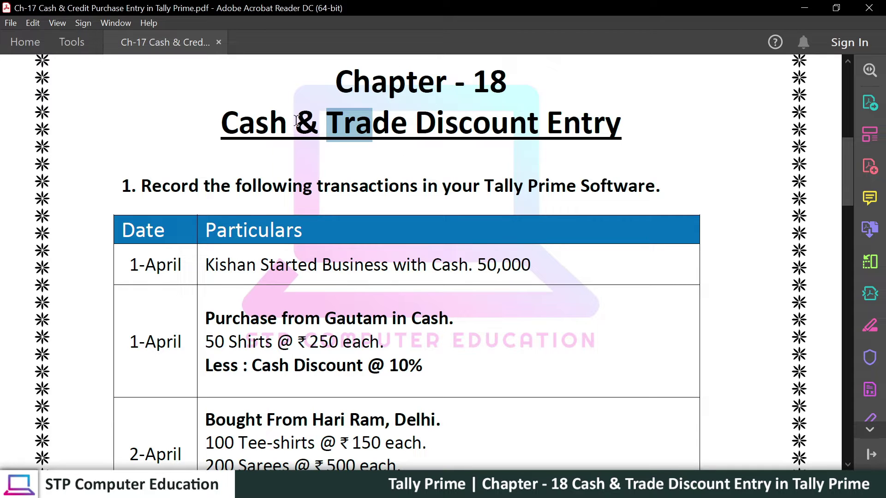
drag(288, 126, 222, 138)
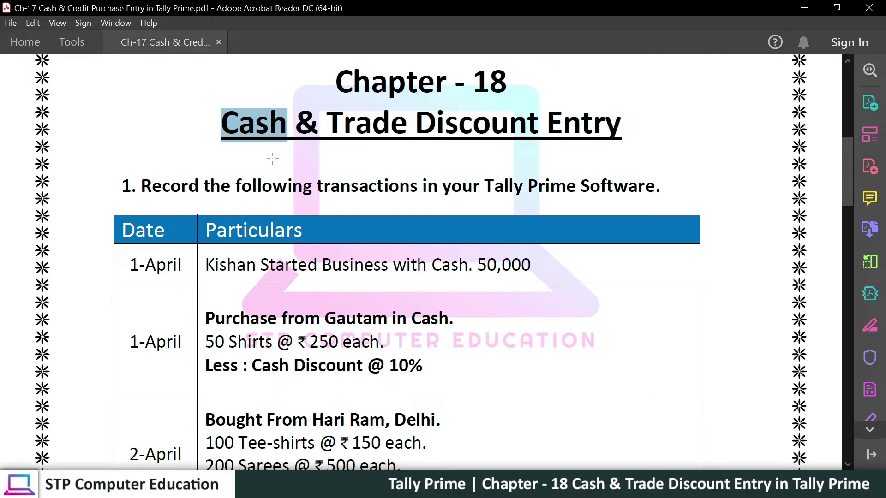
click(254, 131)
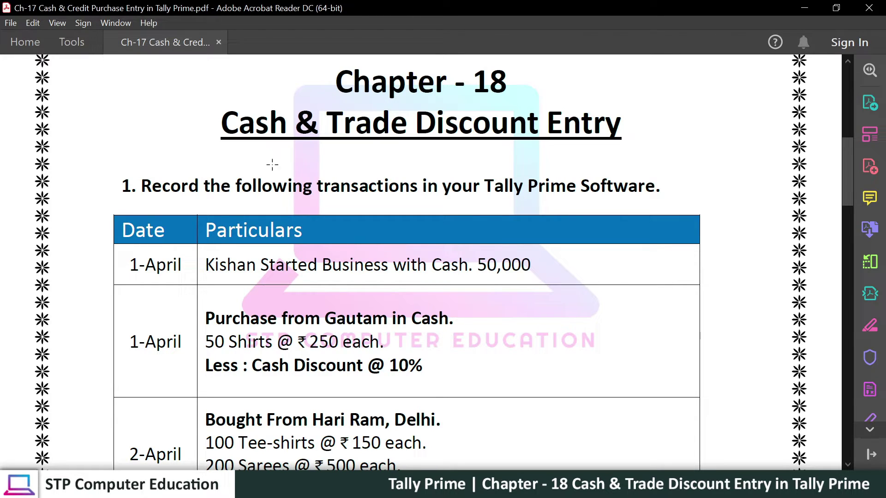
drag(331, 122, 506, 125)
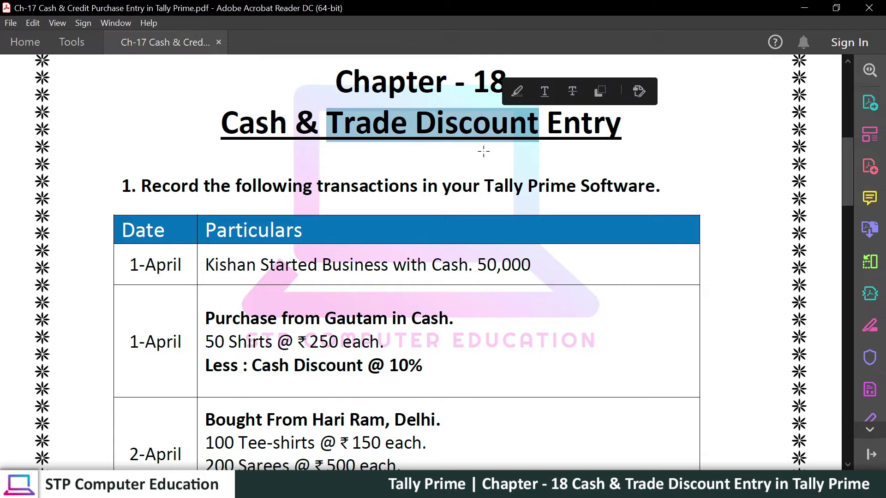
click(436, 123)
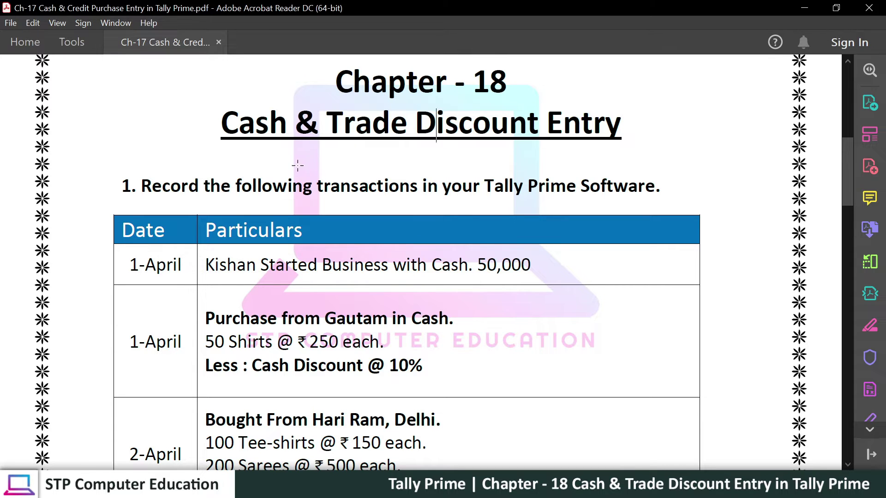
Review the table of dated transactions under the exercise heading
scroll(297, 165, up, 1)
drag(119, 206, 428, 464)
scroll(389, 347, down, 3)
click(396, 274)
scroll(359, 262, down, 1)
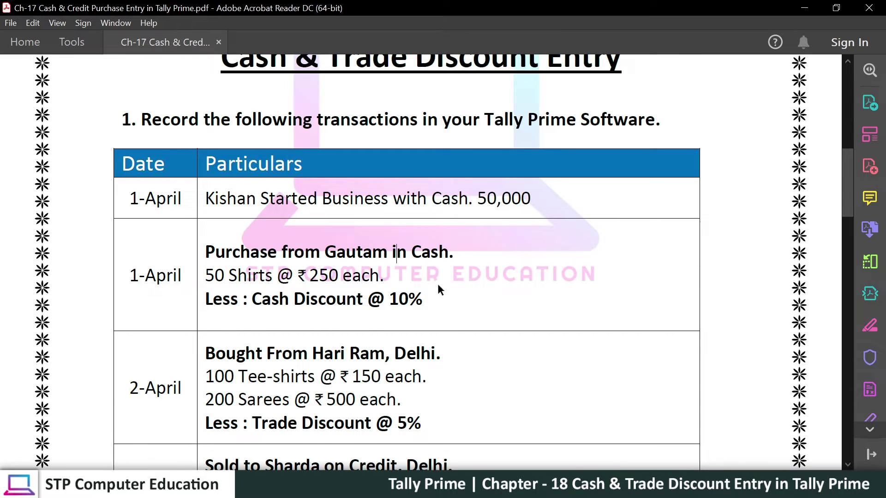
scroll(438, 290, down, 5)
scroll(397, 310, up, 1)
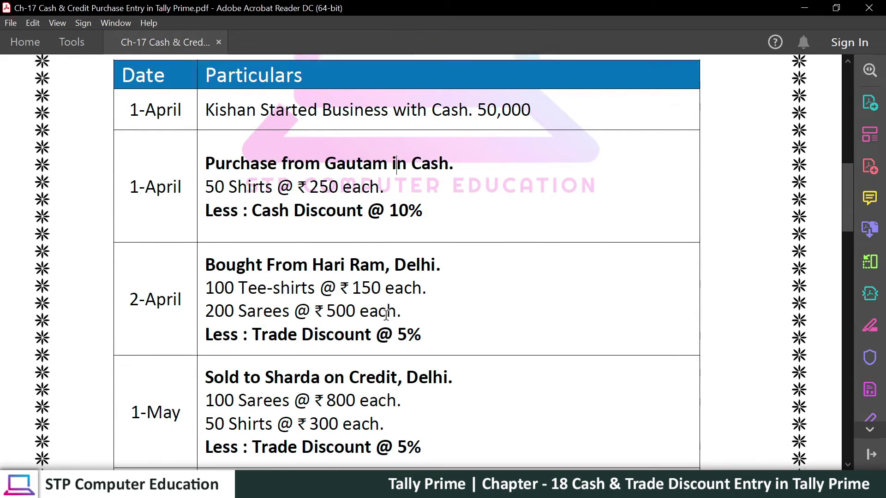
scroll(386, 314, up, 2)
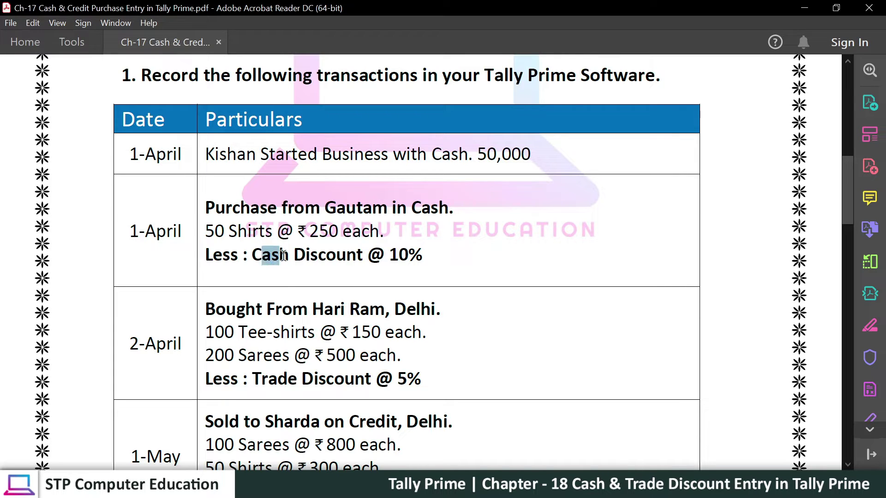
Compare the discount lines of the 1-April cash purchase and the 2-April purchase
drag(253, 255, 421, 262)
drag(252, 379, 421, 381)
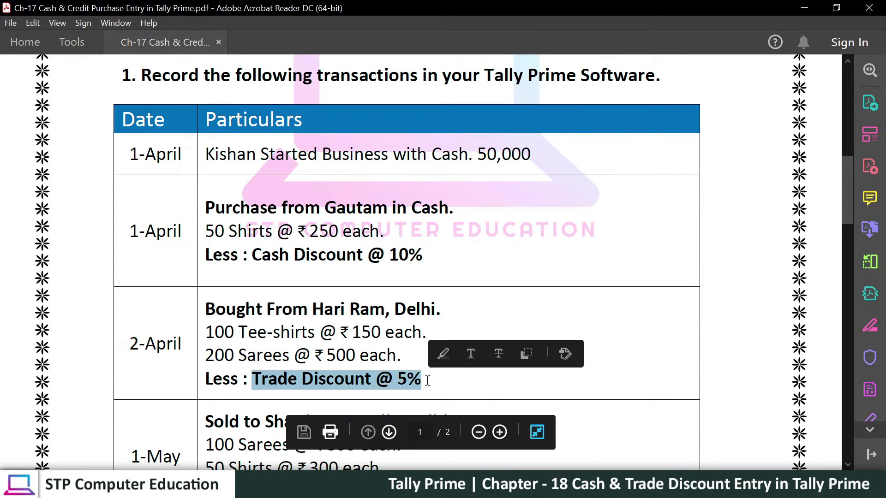
click(390, 256)
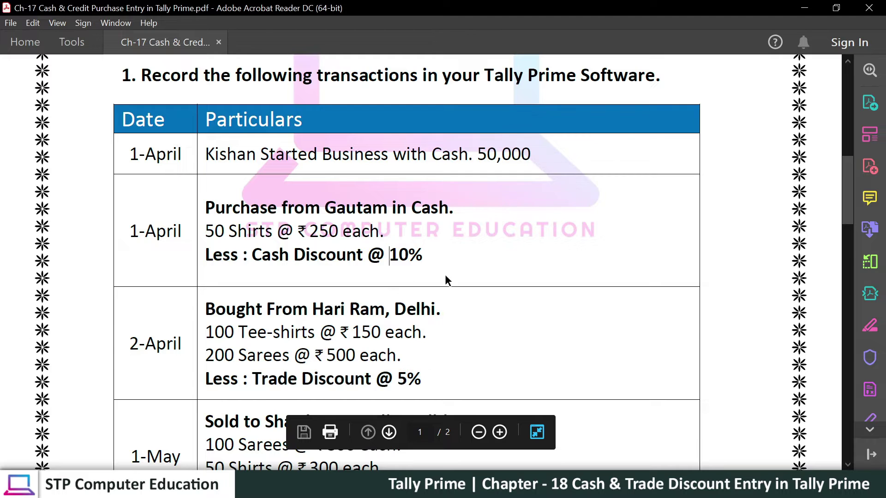
scroll(404, 302, up, 3)
scroll(320, 275, down, 3)
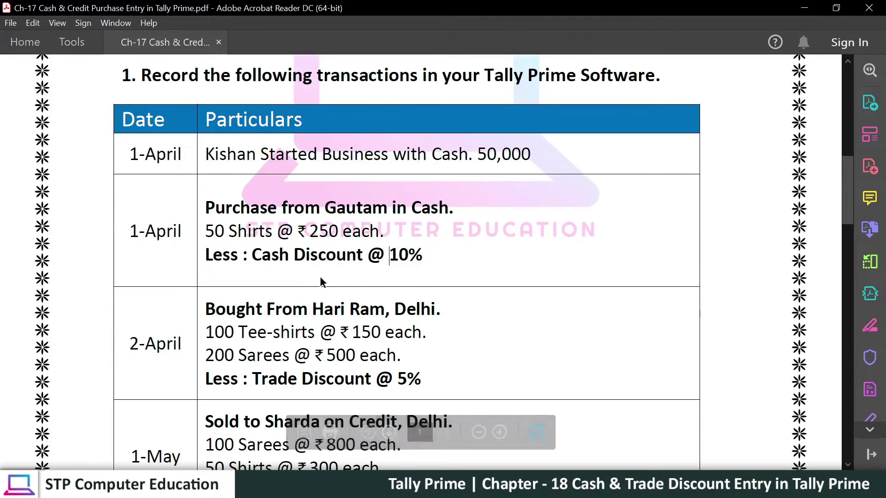
scroll(346, 299, up, 3)
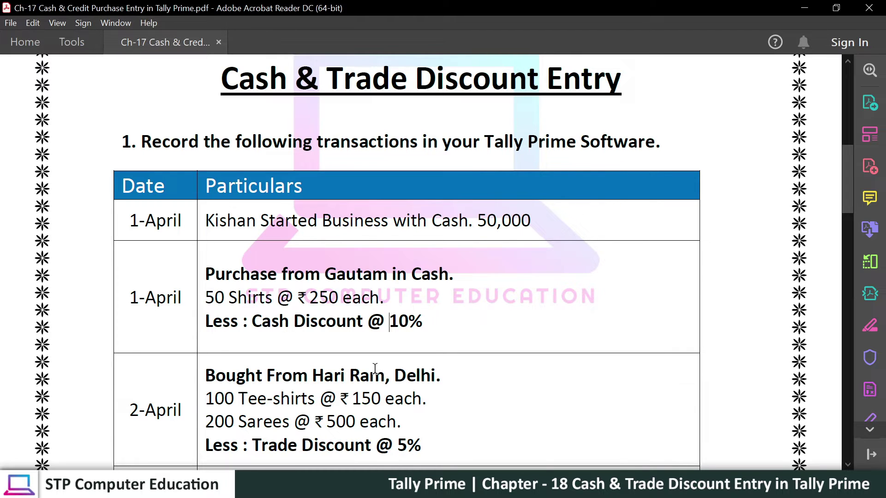
scroll(322, 317, up, 1)
scroll(311, 319, down, 2)
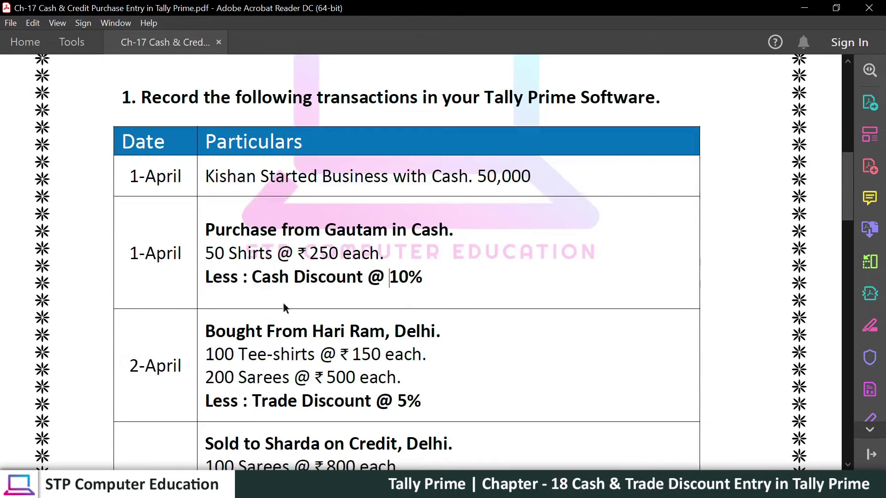
Examine the first 1-April transaction for the owner's name and the cash amount that started the business
drag(218, 179, 343, 277)
click(343, 276)
scroll(229, 263, up, 1)
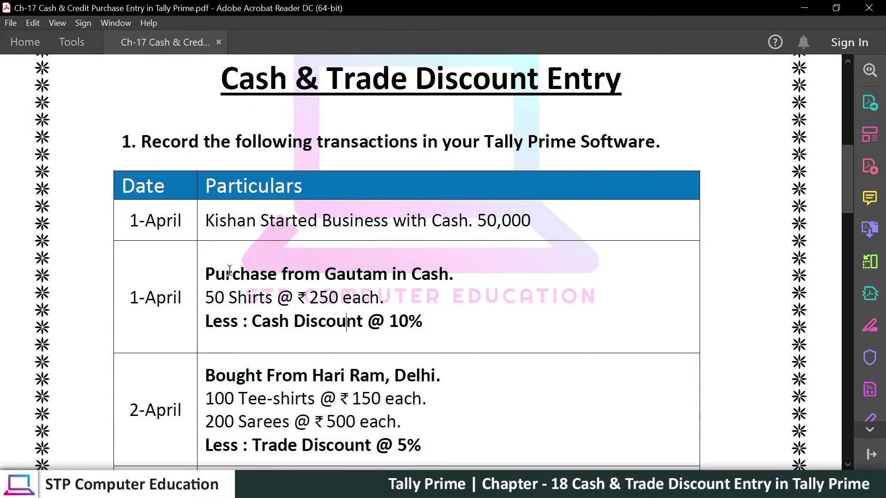
drag(206, 220, 531, 222)
click(323, 222)
drag(476, 221, 532, 222)
click(511, 221)
drag(205, 223, 256, 224)
click(413, 225)
drag(488, 222, 528, 223)
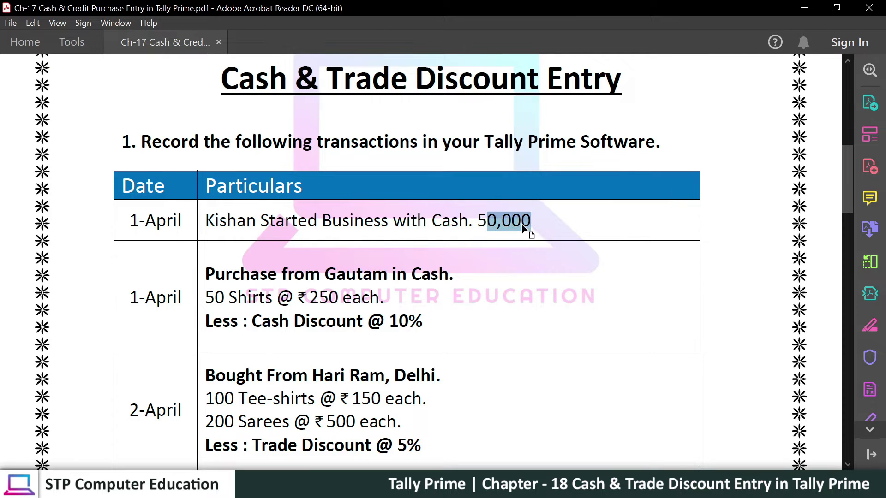
click(529, 231)
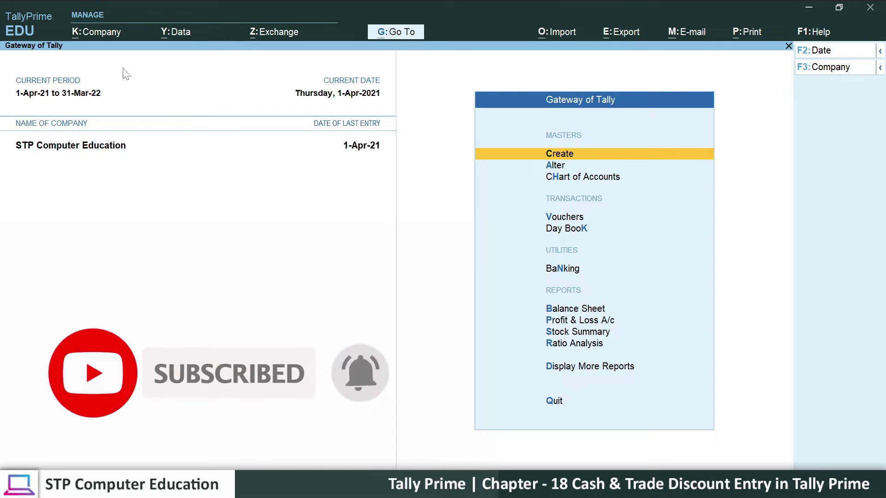
Switch to TallyPrime and create a company under the business owner's name from the exercise, with Delhi as its state
click(100, 35)
click(121, 58)
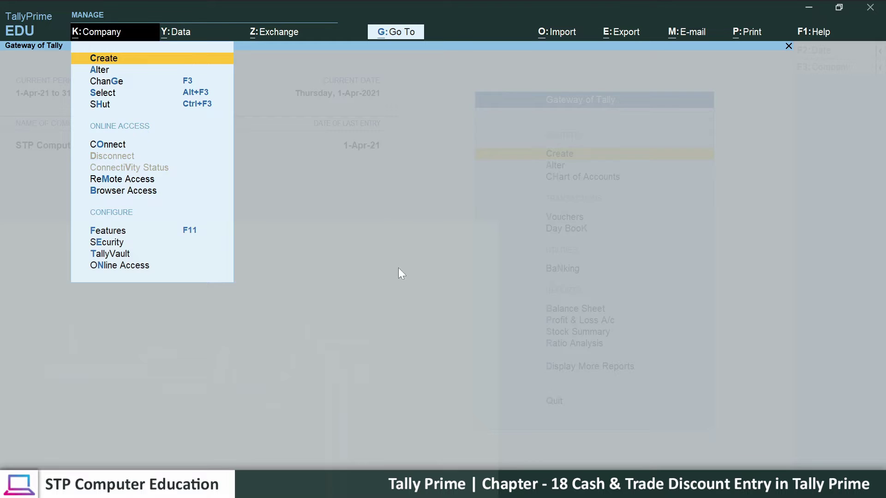
text(Kishan)
key(Return)
key(Return)
key(Return)
text(De)
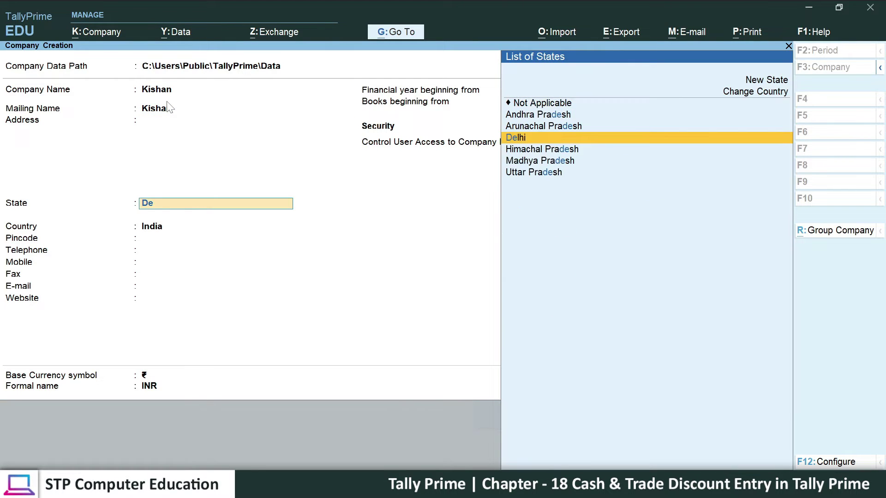
key(Return)
key(Return)
key(Return)
key(Return)
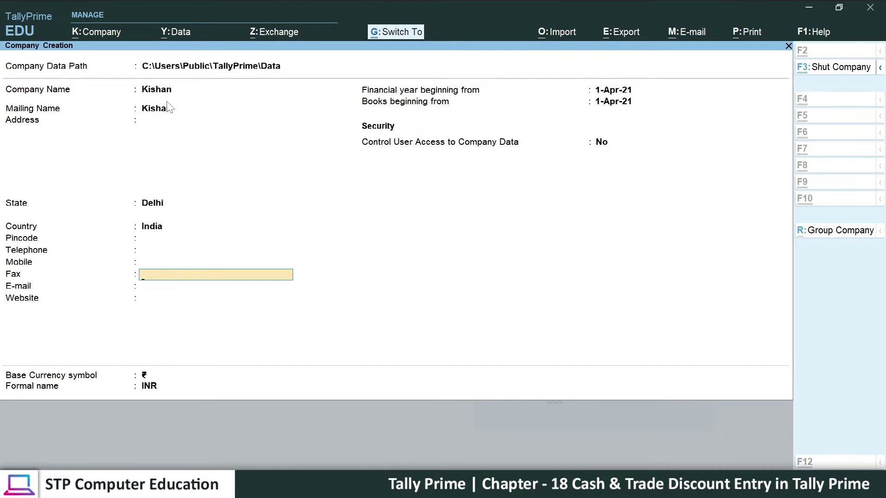
key(ctrl+a)
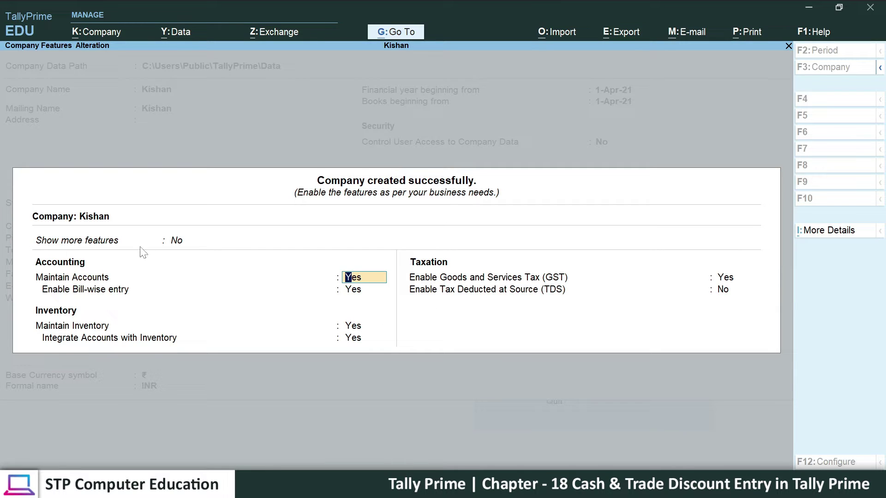
Show more features for the new company and set Use Discount column in invoices to Yes
click(175, 242)
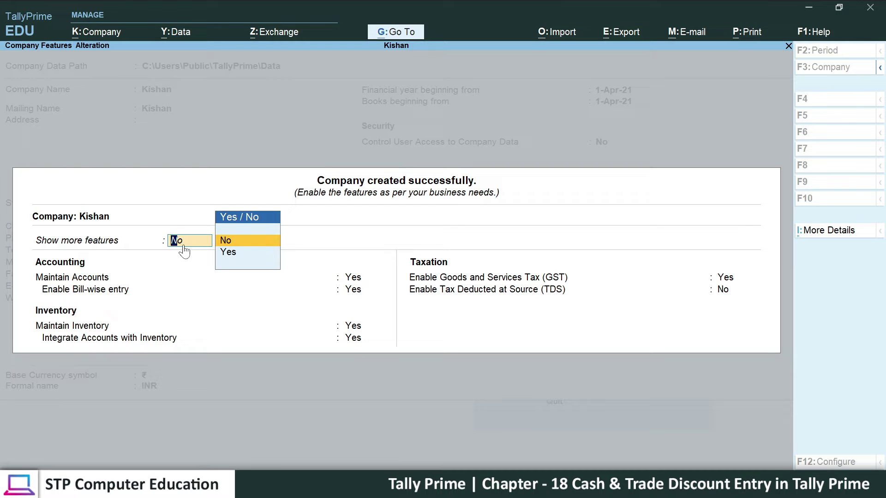
click(232, 253)
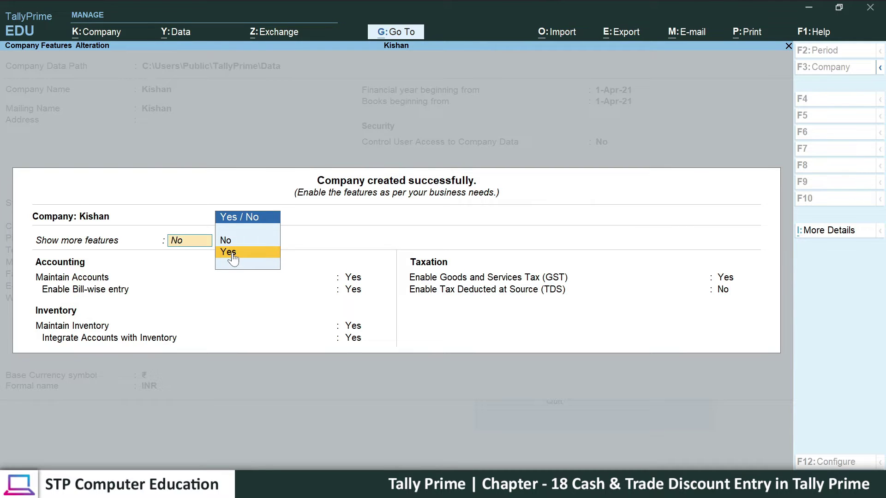
click(232, 255)
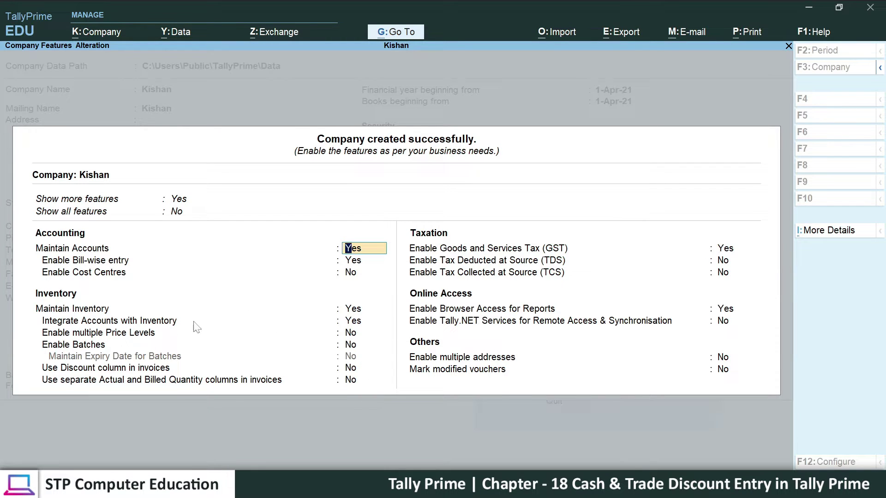
click(350, 372)
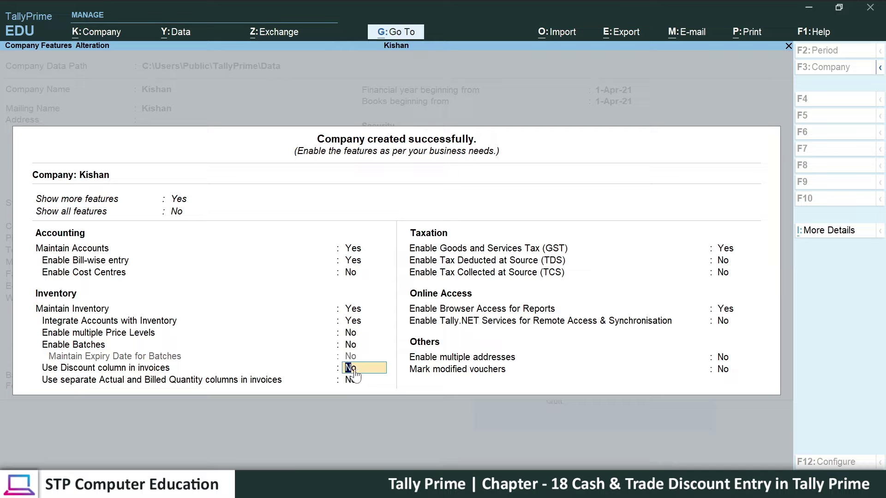
key(BackSpace)
key(Return)
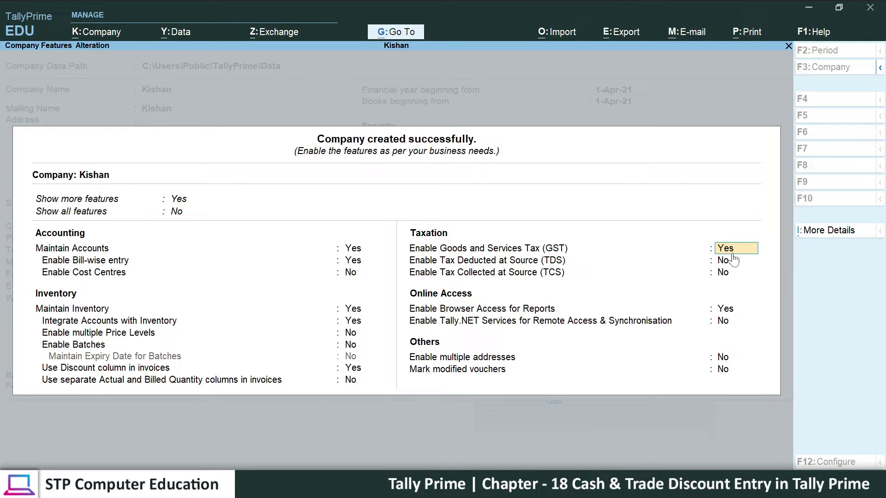
Set Enable Goods and Services Tax (GST) to No and accept the company features
key(Return)
key(Return)
key(Return)
key(Return)
key(Return)
key(Return)
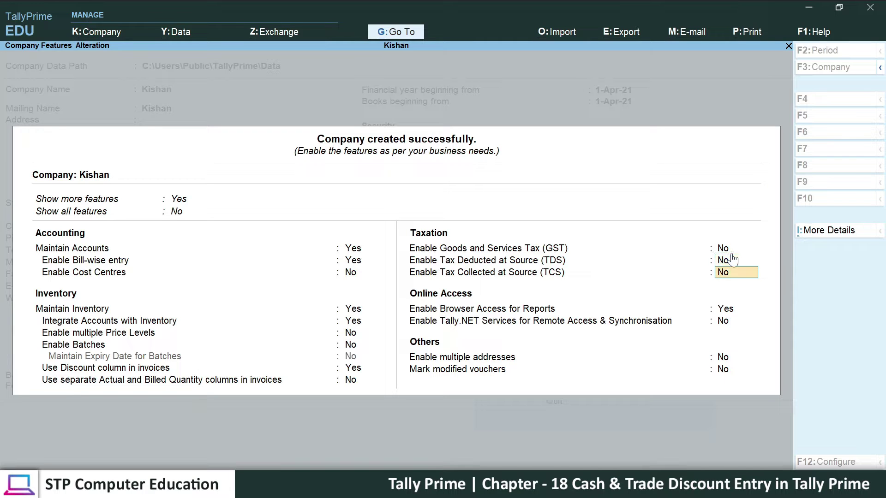
key(Return)
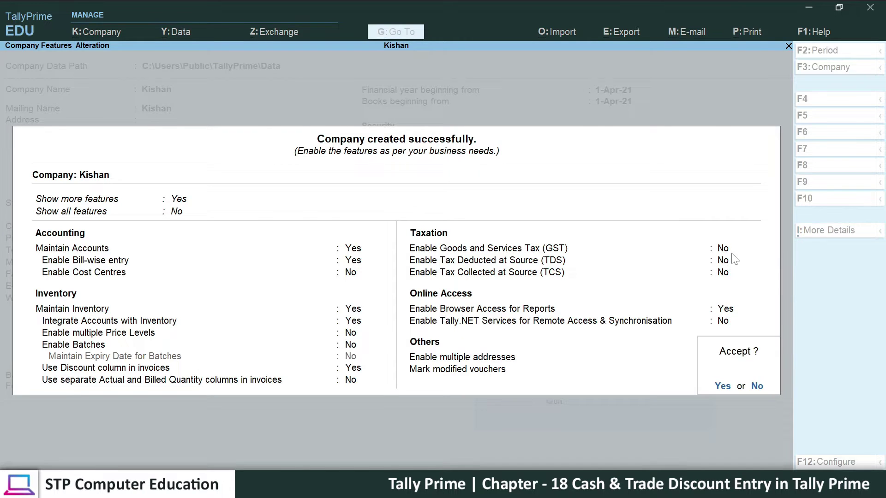
key(Return)
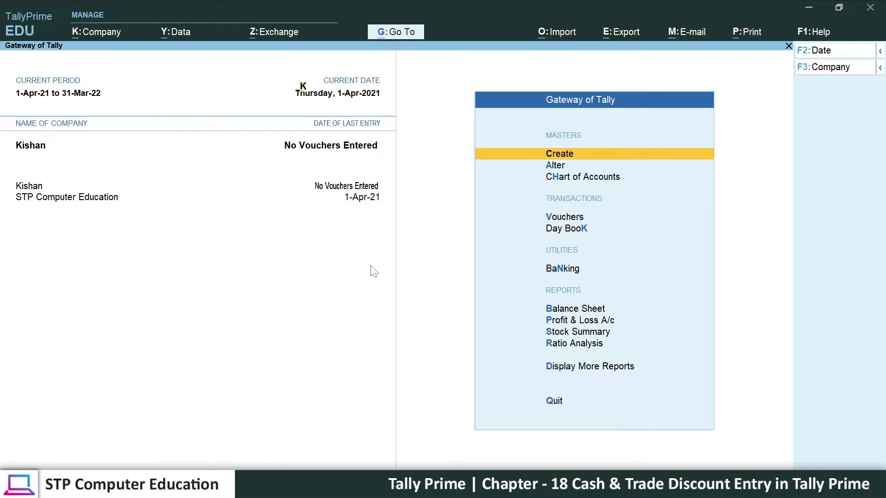
Reopen the new company's features to check its accounting, inventory and taxation settings, and leave them without editing
key(F11)
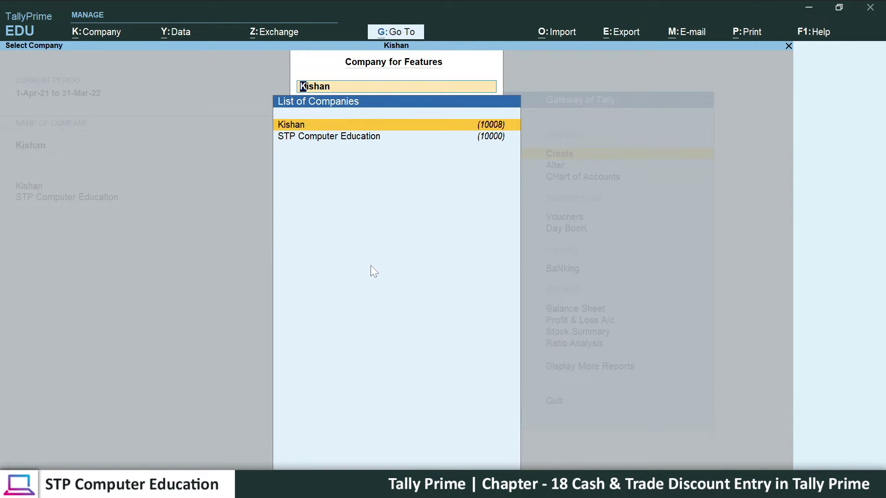
click(297, 126)
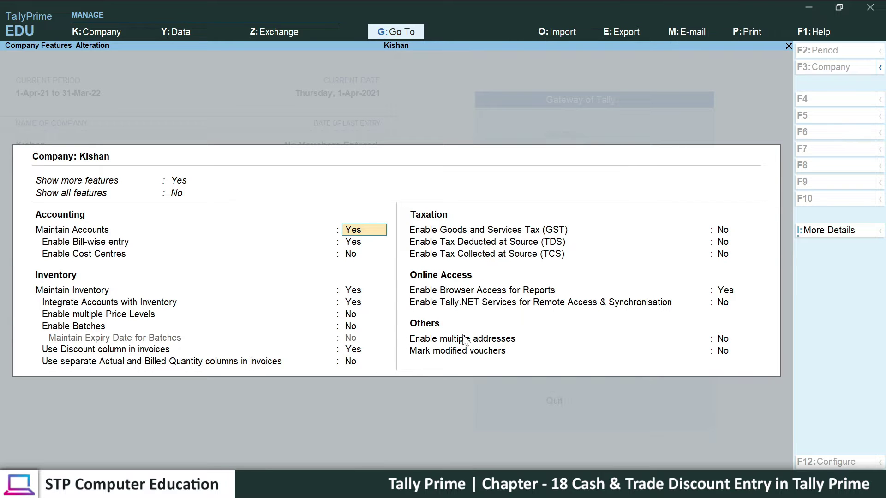
key(Escape)
key(y)
key(Escape)
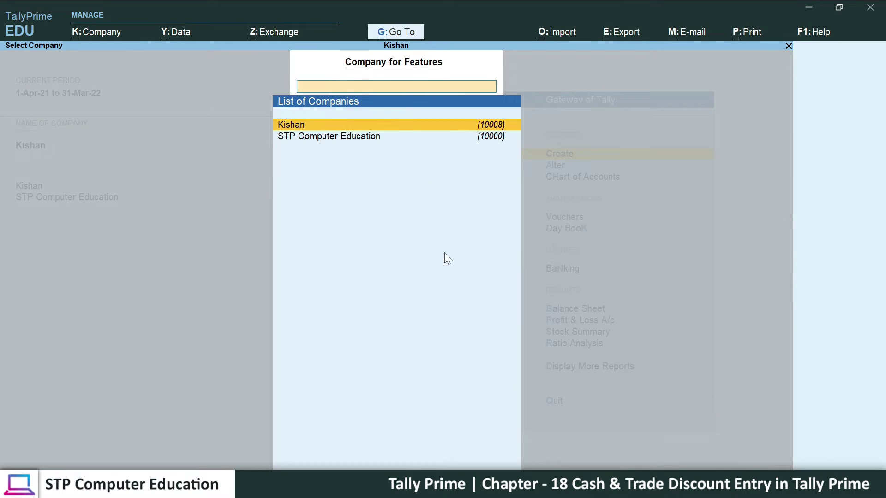
key(Escape)
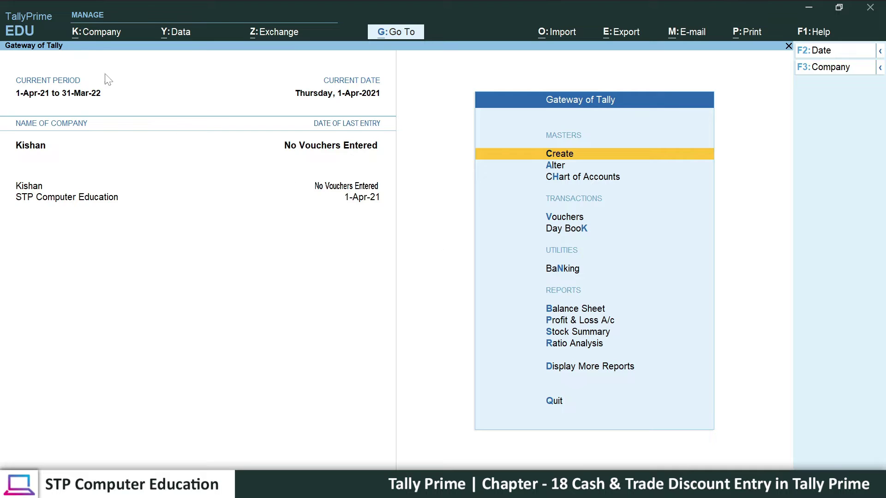
click(97, 33)
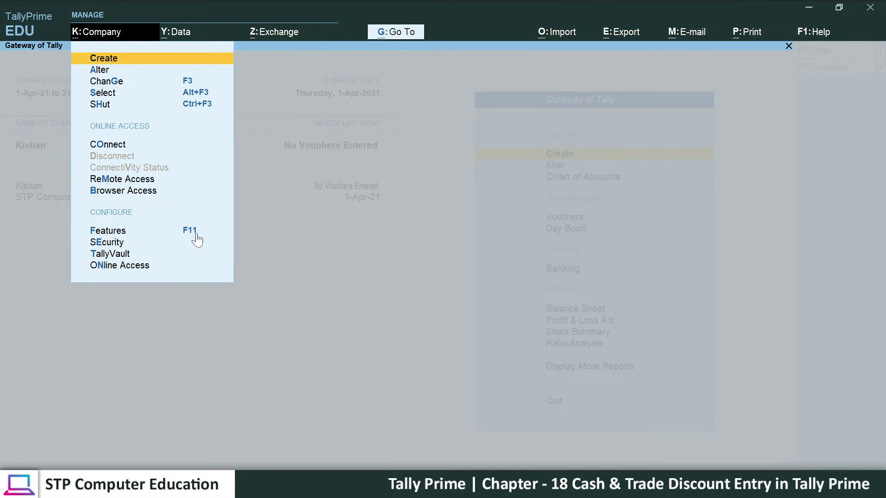
click(321, 252)
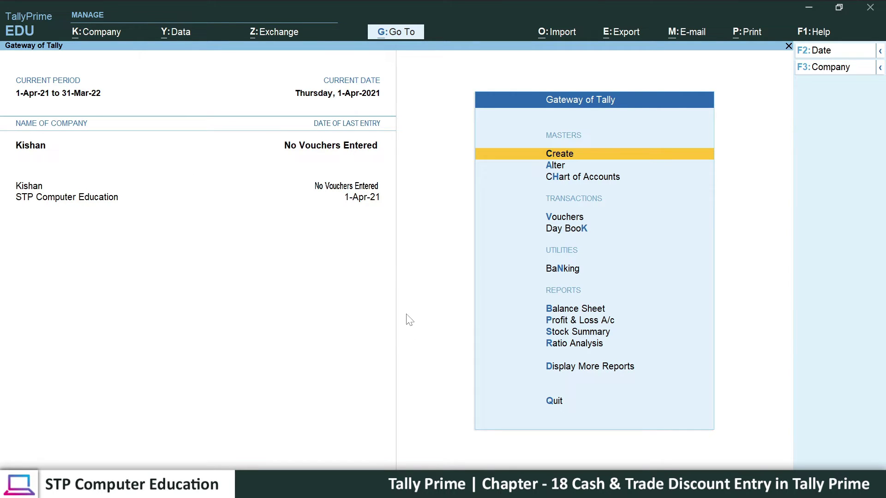
Open voucher entry and switch the new voucher to the Receipt type
key(Down)
key(Down)
key(Down)
key(Down)
key(Up)
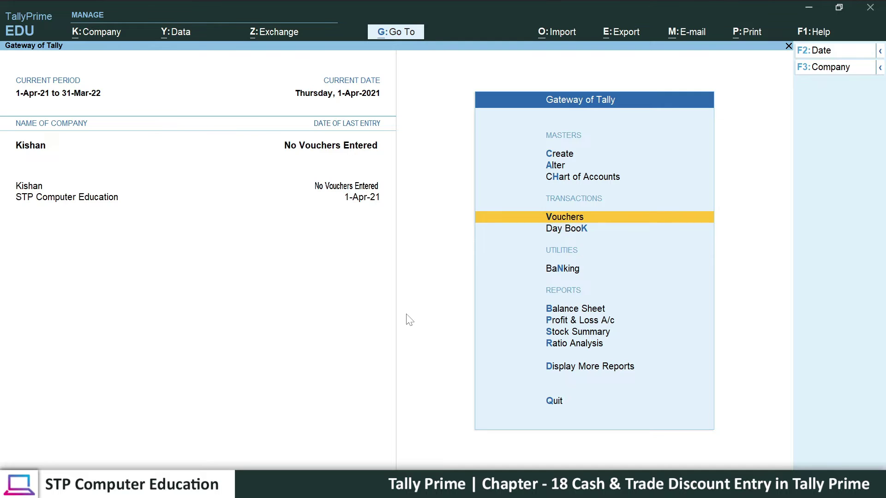
key(Return)
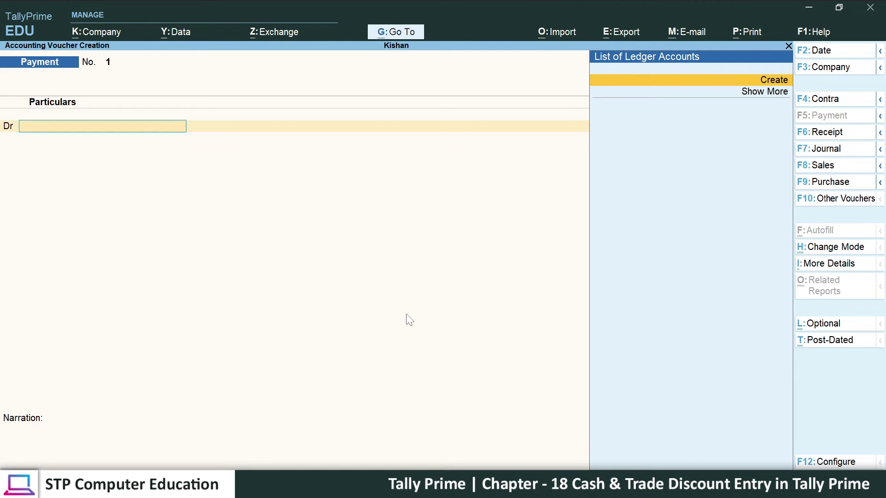
key(F6)
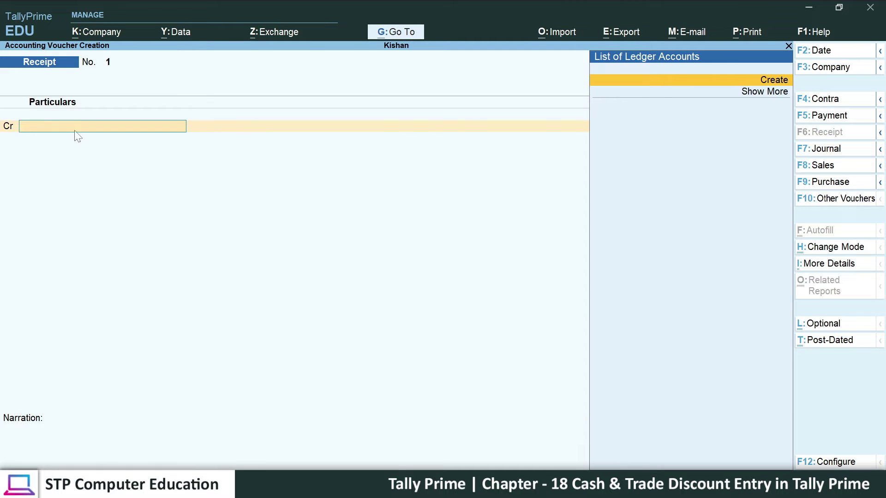
Create a ledger named Capital A/c under Capital Account from the receipt's credit line, keeping the default mailing, banking and tax details
key(alt+c)
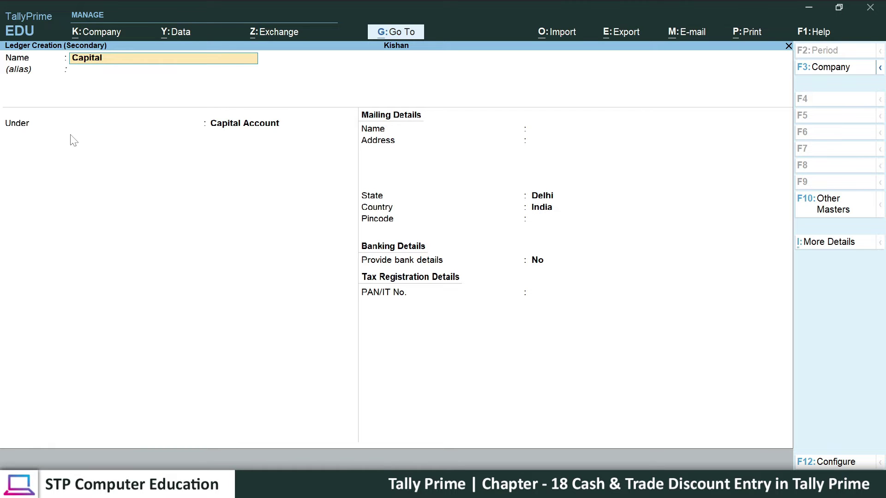
key(Return)
key(Return)
key(Return)
key(Return)
key(Return)
key(Return)
key(Return)
key(Return)
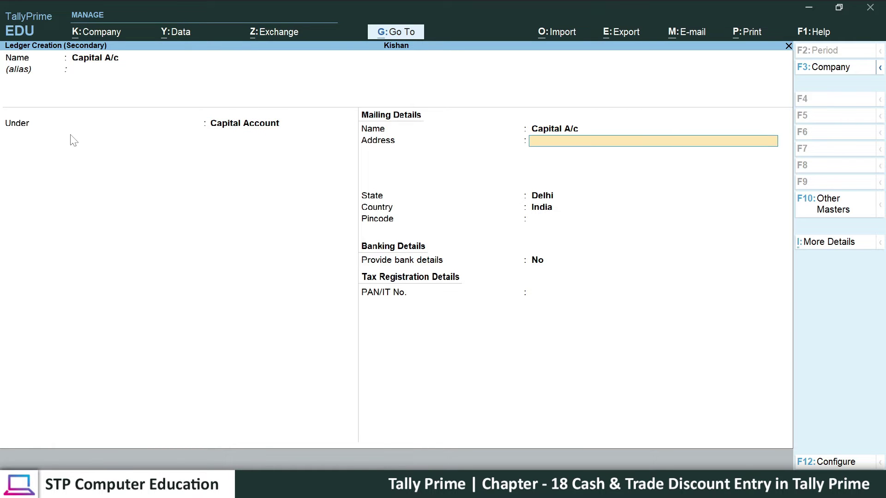
key(Return)
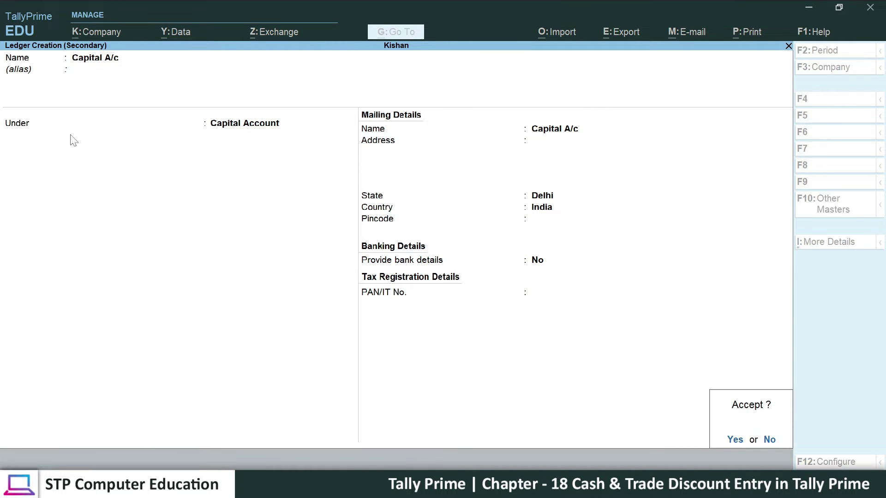
key(Return)
Switch to the exercise PDF in Acrobat Reader to check the starting cash amount, and return to TallyPrime
key(alt+Tab)
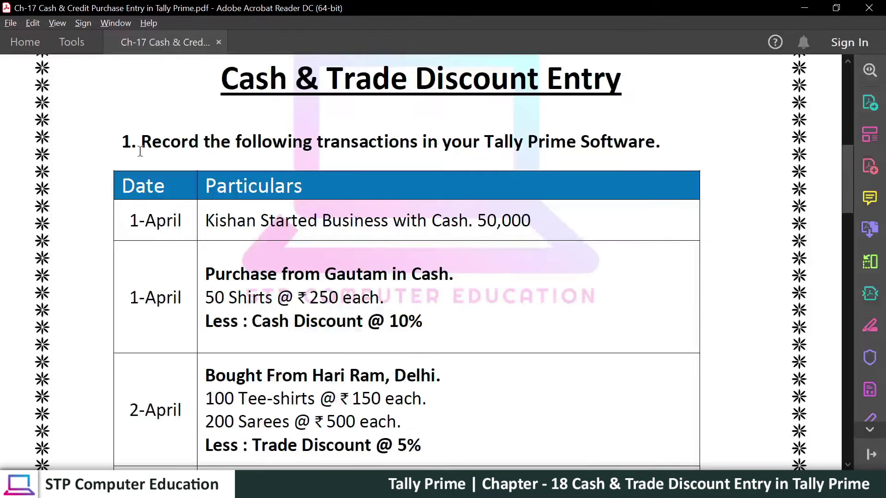
drag(477, 223, 534, 222)
click(523, 226)
key(alt+Tab)
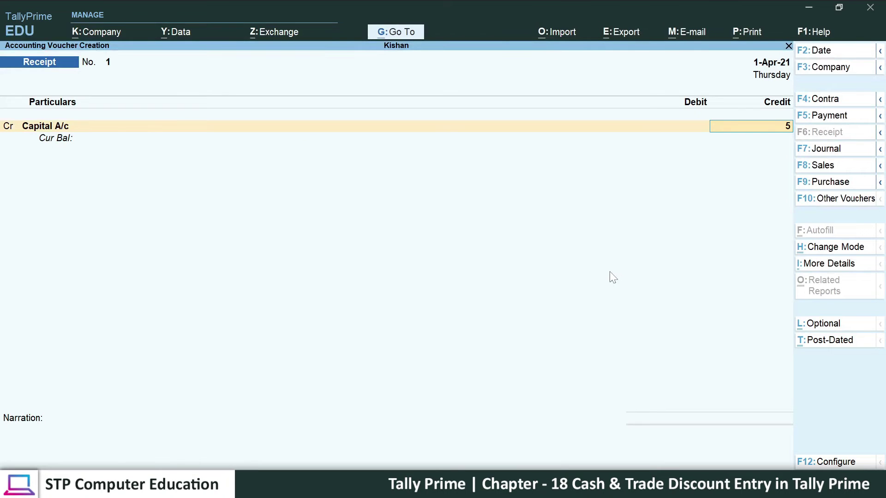
Credit Capital A/c with 50,000 and debit Cash with the same amount, save the receipt without a narration and leave voucher entry
key(Return)
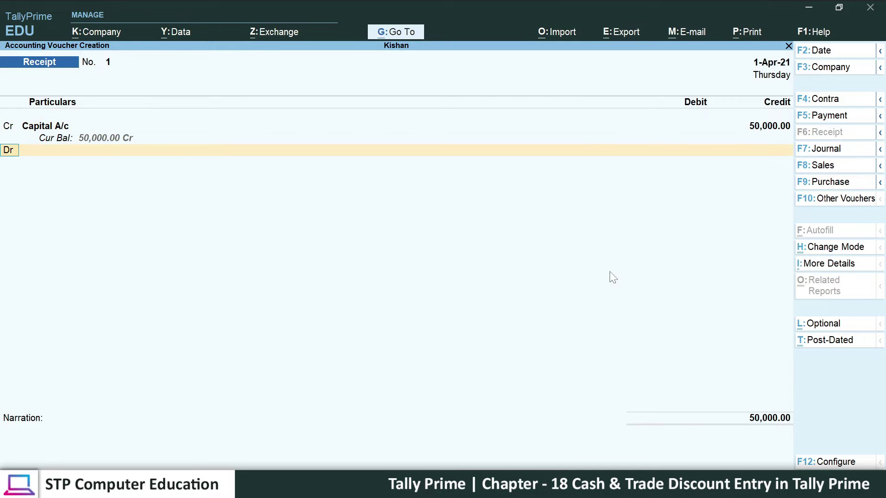
key(Down)
key(Return)
key(Return)
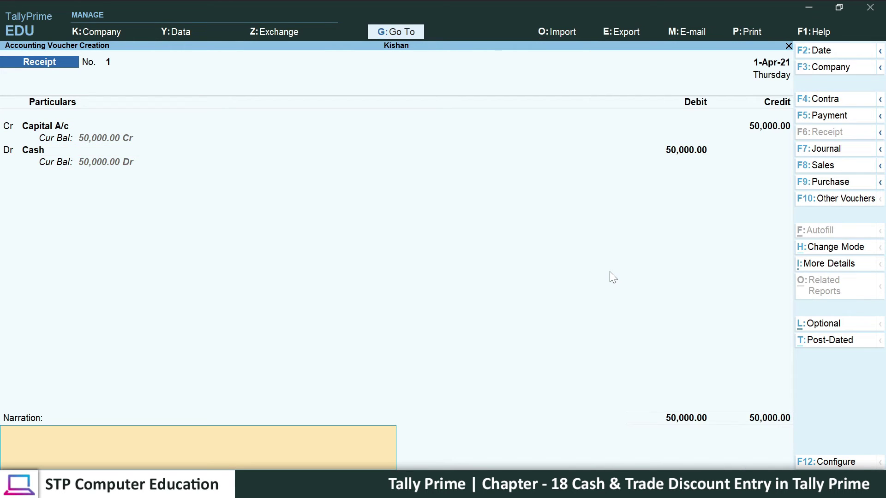
key(Return)
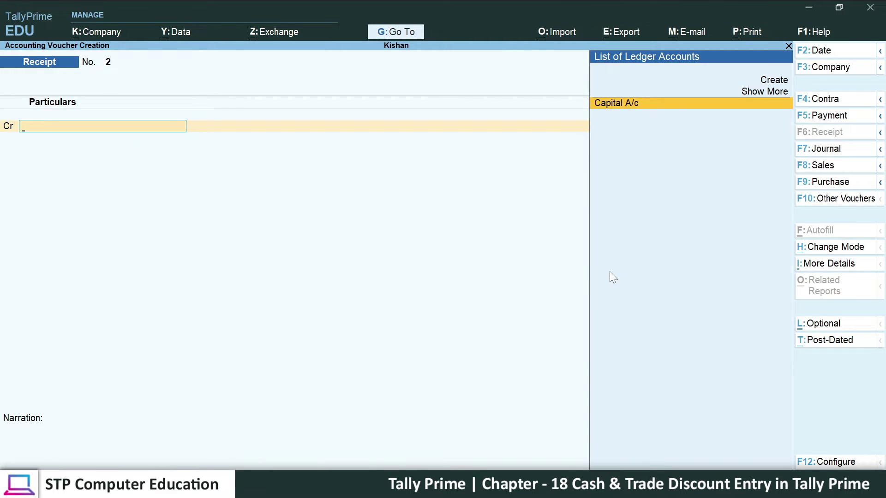
key(Escape)
key(Return)
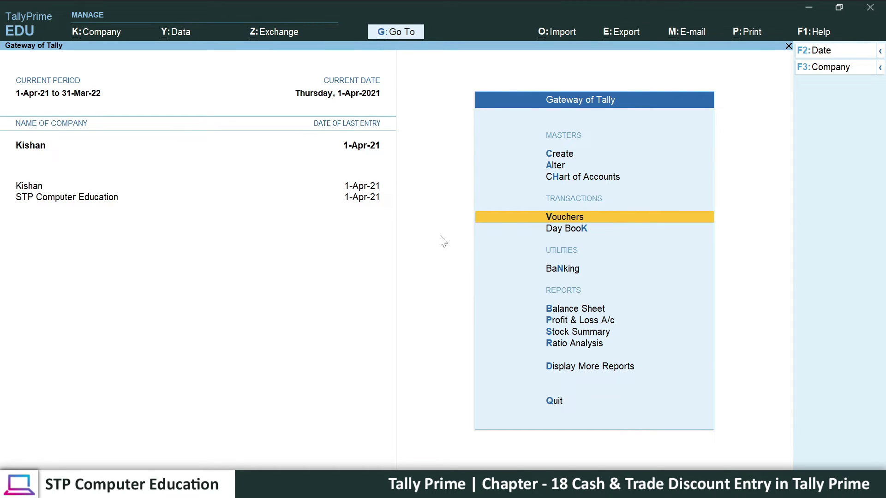
View the Cash/Bank Book report to check the cash balance, and close it
click(396, 32)
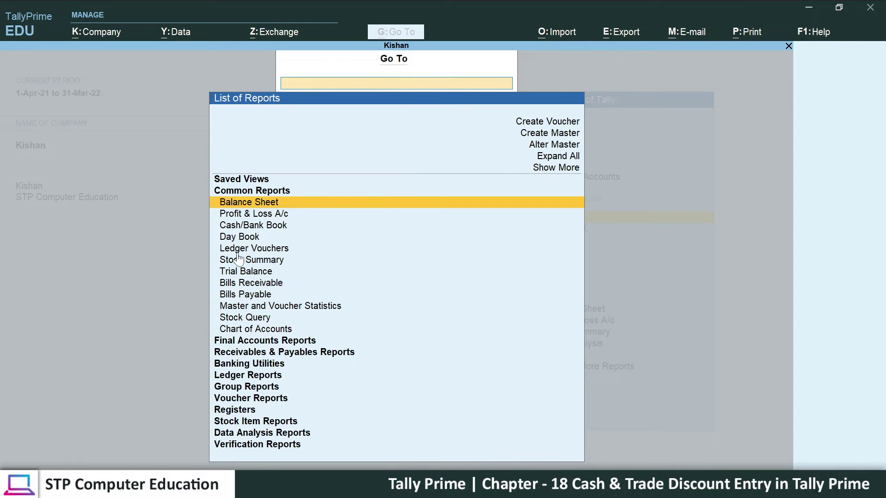
click(273, 229)
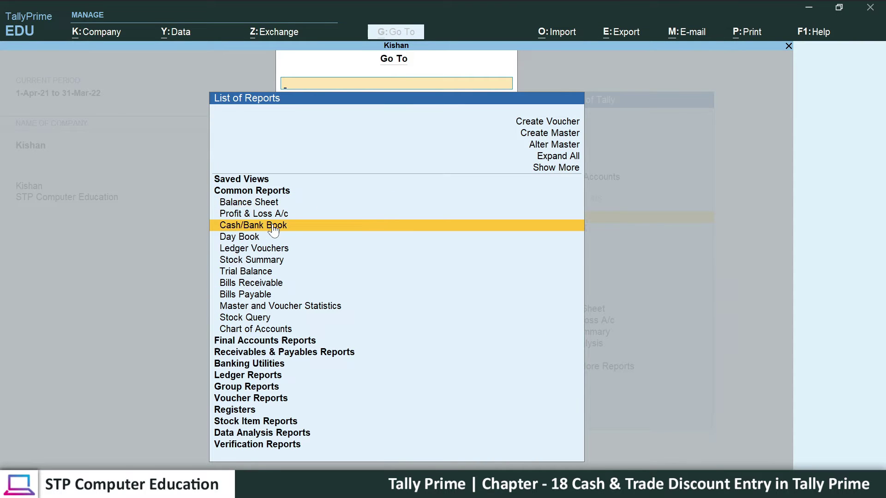
click(273, 229)
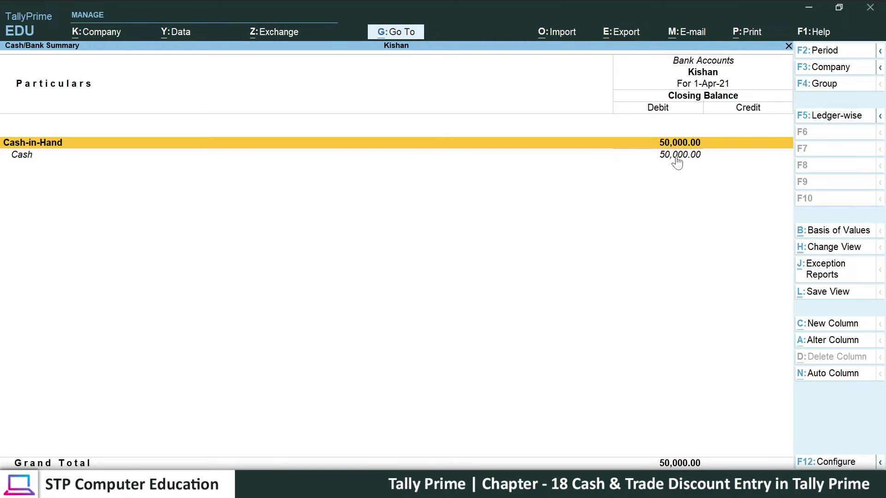
key(Escape)
key(Escape)
key(Escape)
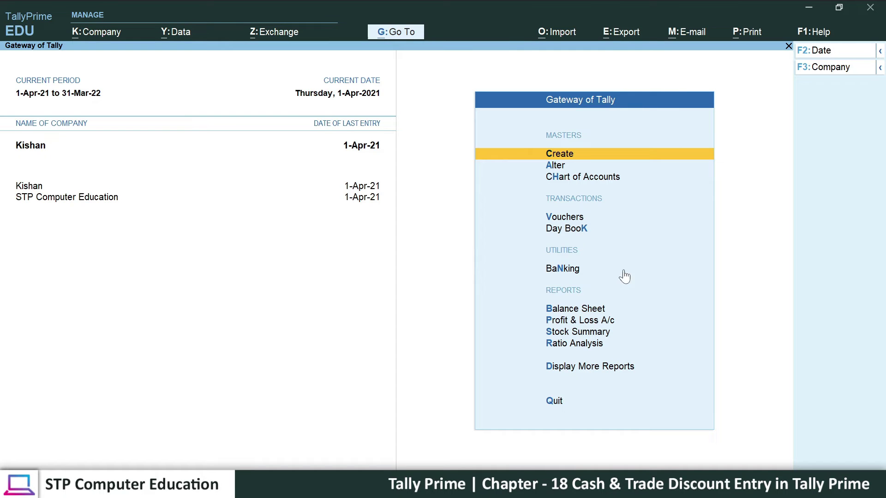
View the Balance Sheet to compare the capital account with the current assets, and return to the Gateway of Tally
key(Down)
key(Down)
key(Down)
key(Down)
key(Down)
key(Down)
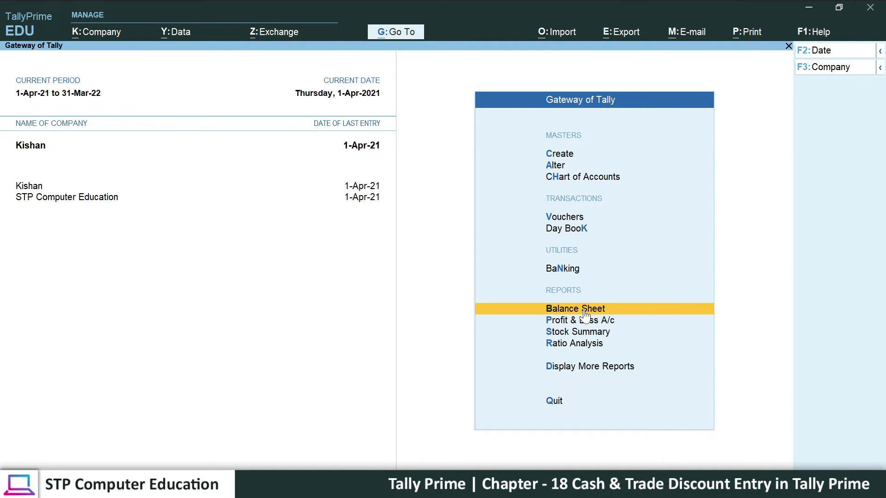
click(584, 312)
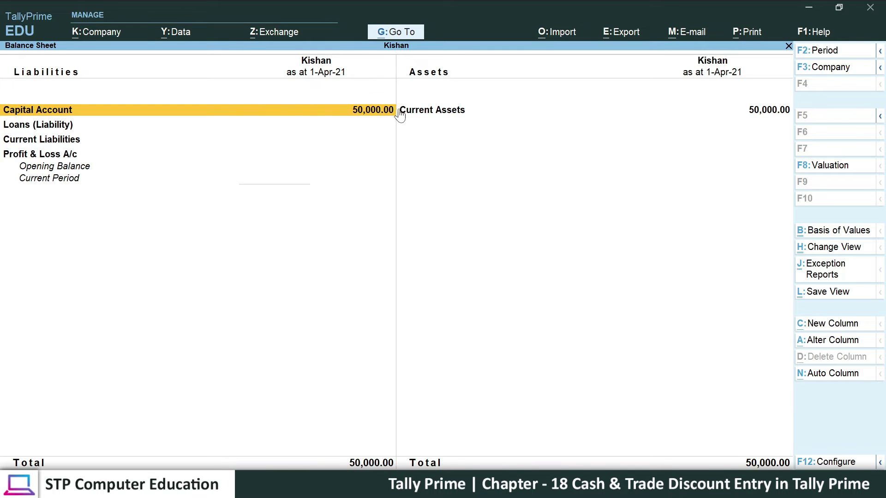
key(Escape)
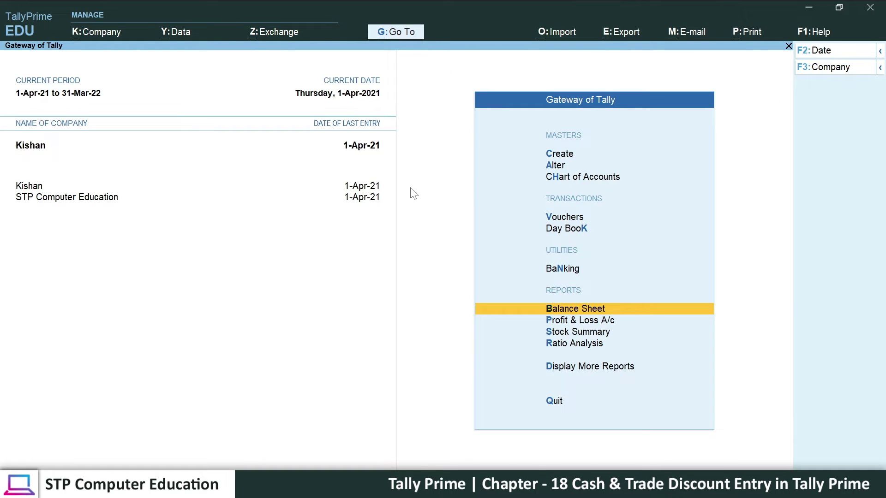
key(Escape)
key(Escape)
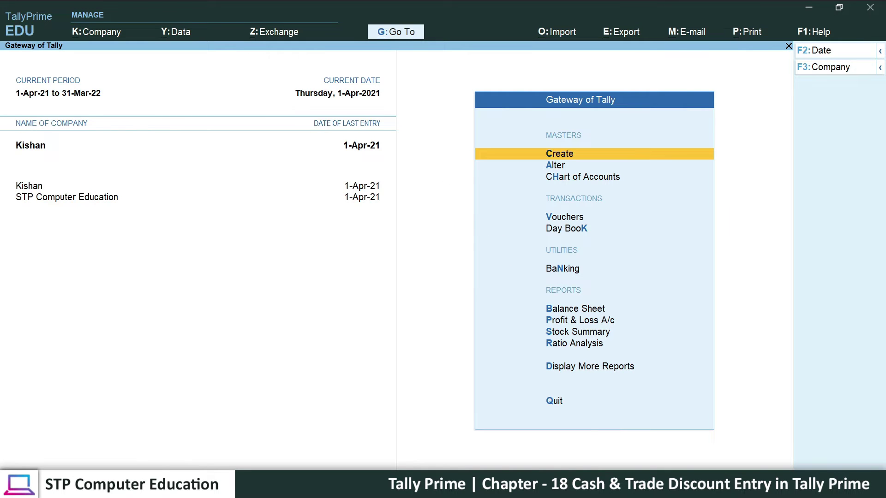
Switch to the exercise PDF in Acrobat Reader and read the 1-April cash purchase entry and its item line
key(alt+Tab)
scroll(344, 314, down, 4)
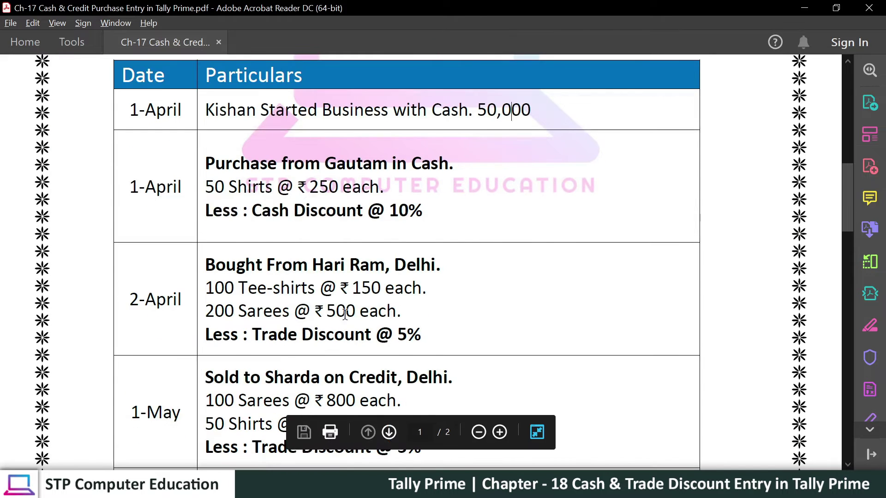
drag(206, 164, 391, 168)
drag(225, 187, 292, 189)
click(291, 190)
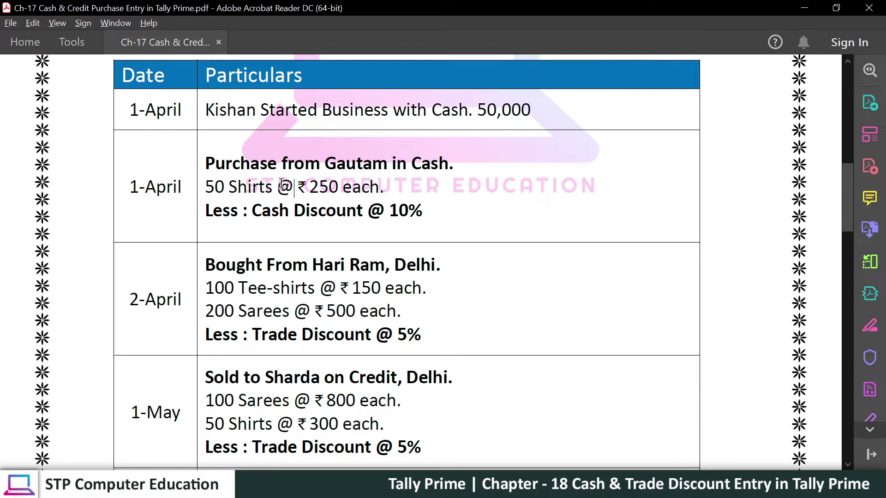
Examine the goods named in the exercise's purchase and sale transactions to identify the stock items needed
scroll(281, 183, down, 1)
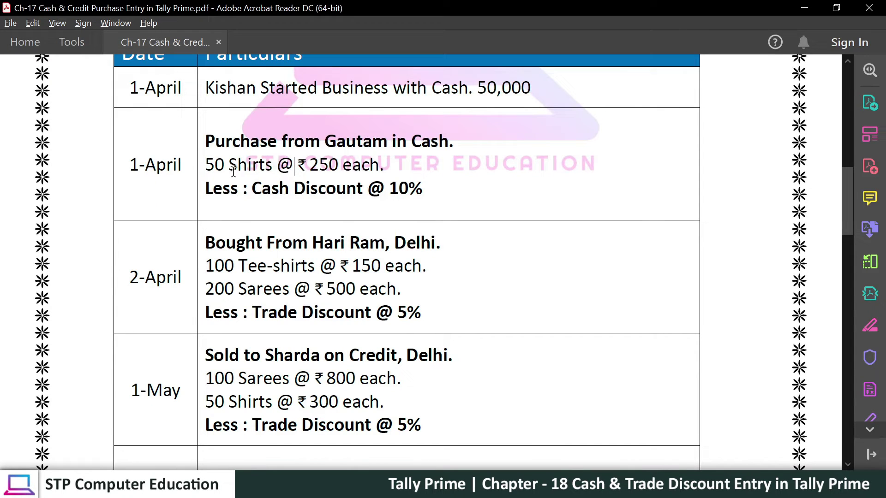
drag(231, 165, 272, 166)
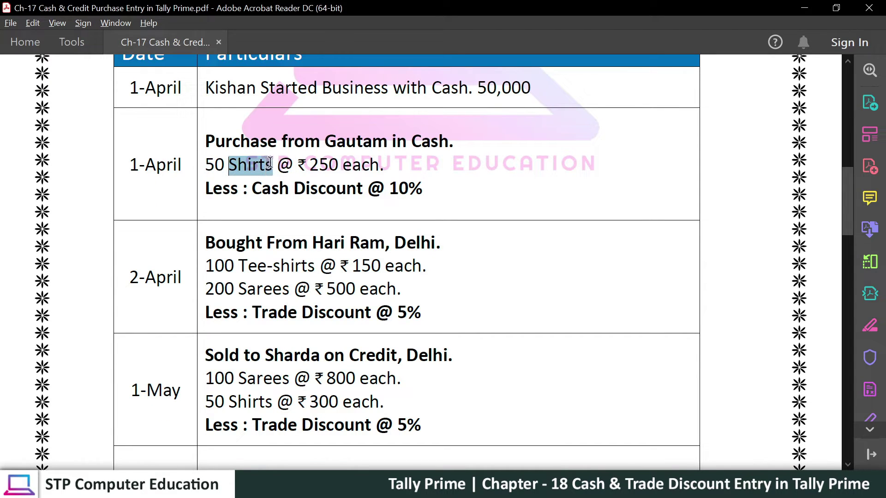
click(243, 267)
drag(243, 268, 314, 267)
drag(239, 289, 288, 293)
scroll(286, 294, down, 3)
drag(245, 313, 280, 313)
drag(237, 335, 292, 348)
scroll(263, 248, down, 4)
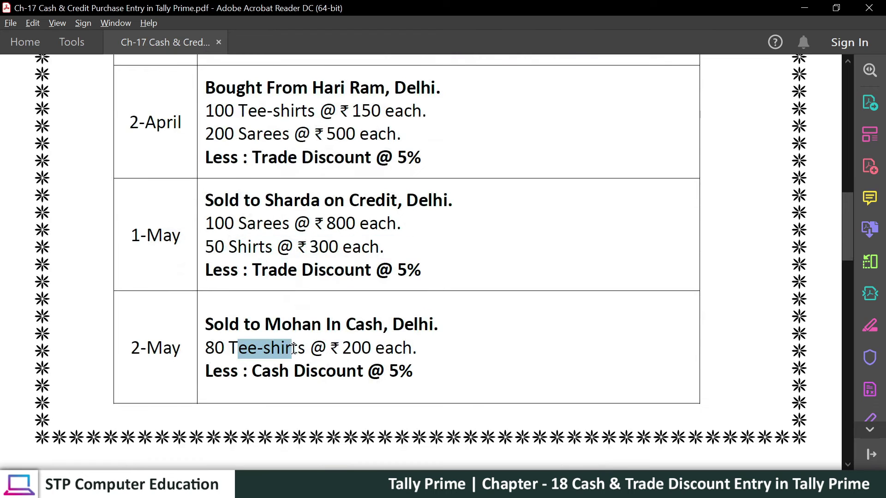
click(279, 352)
scroll(283, 324, up, 6)
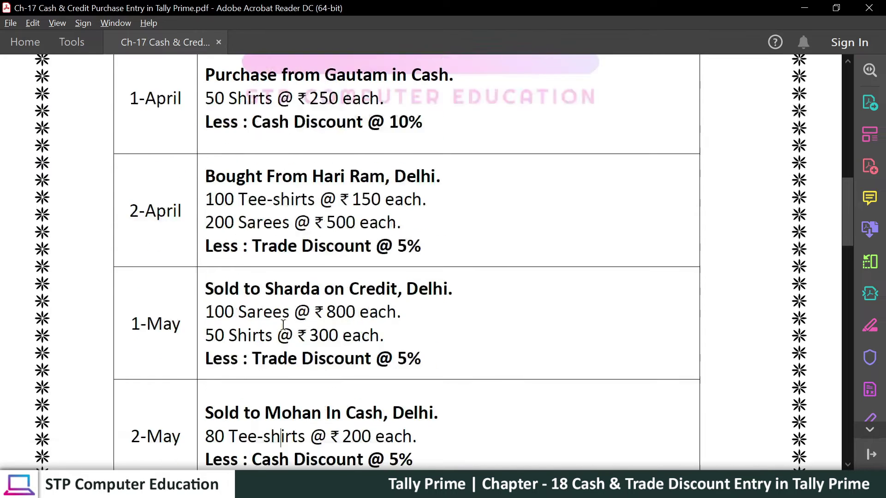
scroll(282, 324, up, 1)
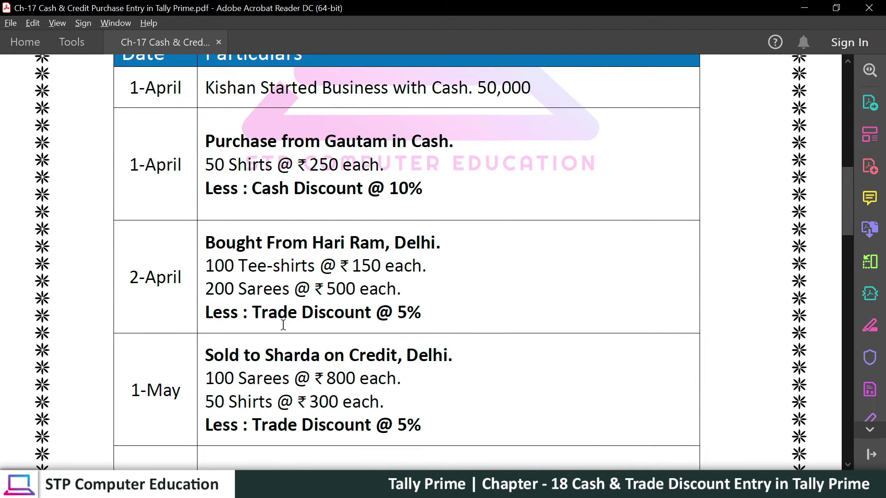
drag(237, 166, 272, 166)
drag(257, 267, 315, 268)
drag(251, 290, 290, 289)
click(272, 288)
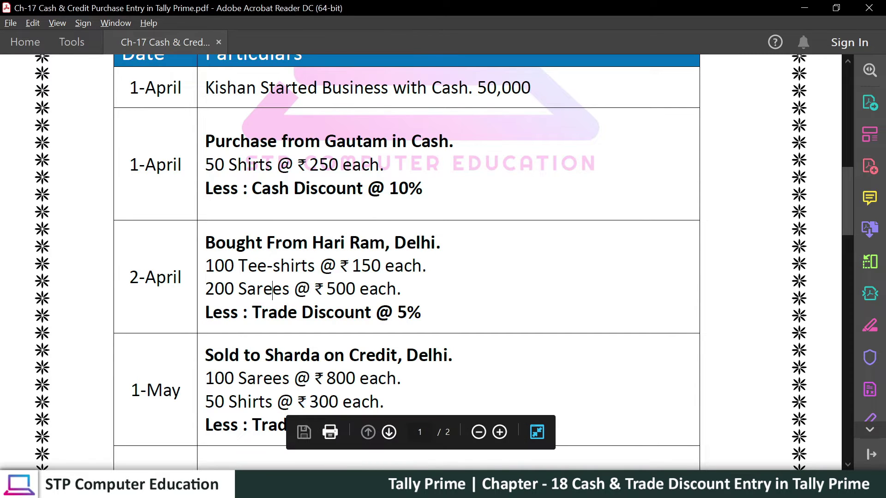
Switch to TallyPrime and create a simple unit with symbol pcs, formal name Pieces and 0 decimal places
key(alt+Tab)
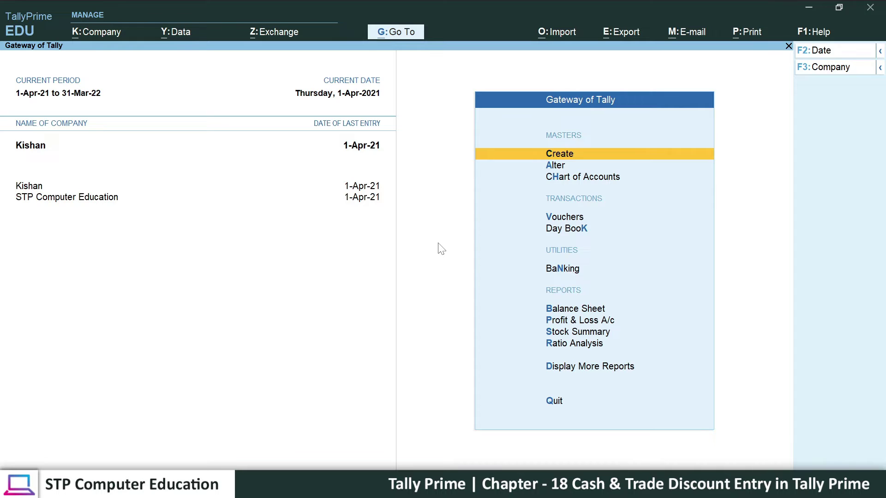
key(Return)
key(Down)
key(Down)
key(Down)
key(Down)
key(Down)
key(Down)
key(Down)
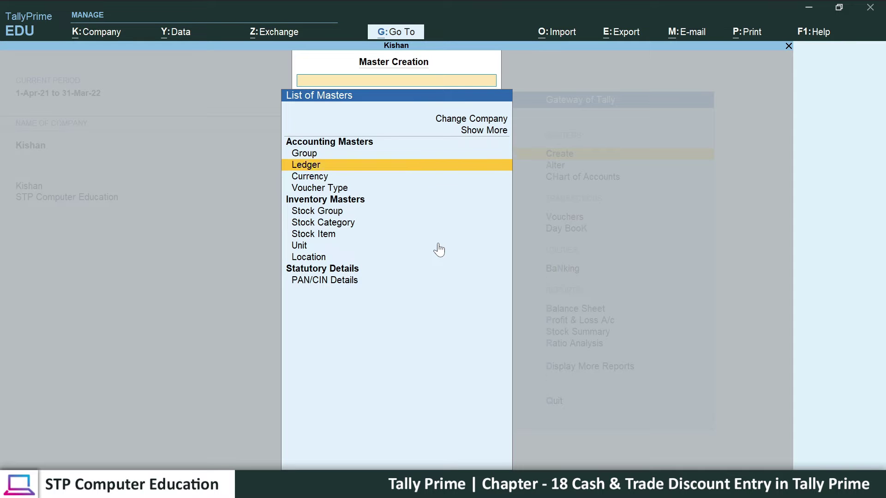
key(Down)
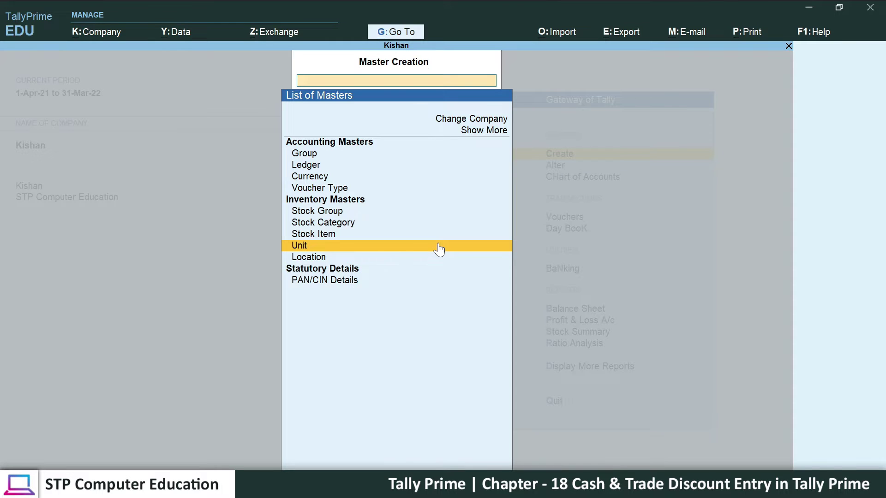
key(Return)
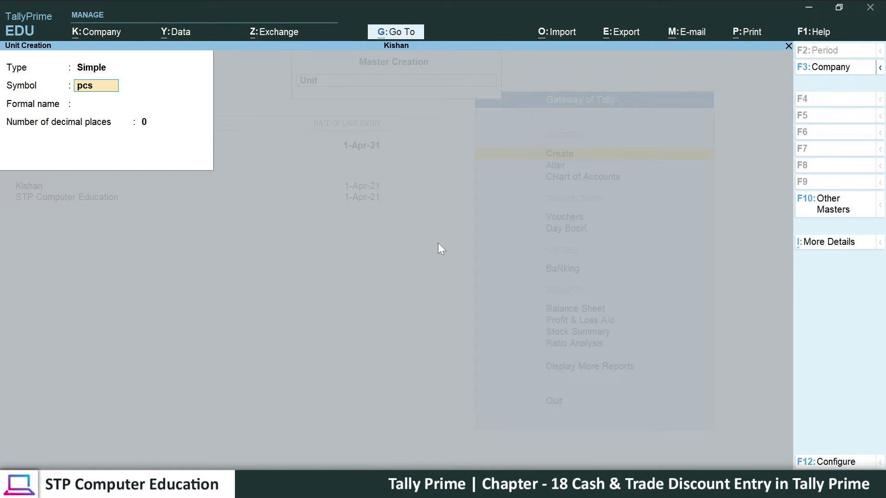
key(Return)
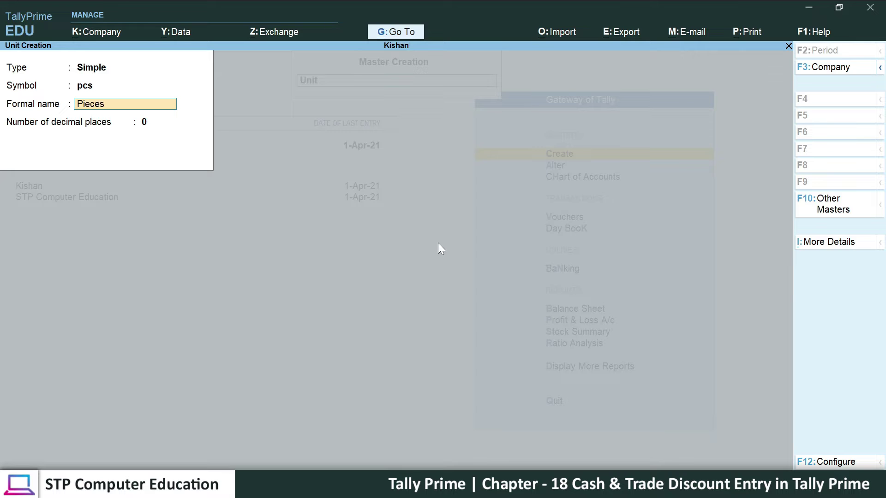
key(Return)
key(Return)
key(Return)
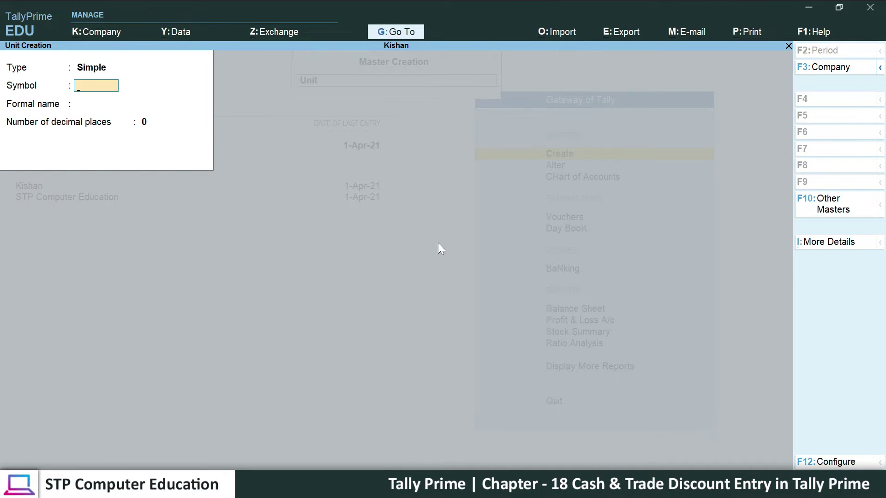
key(Escape)
Start a new stock group and check the shirt and tee-shirt lines in the exercise PDF to decide its category
key(Up)
key(Up)
key(Up)
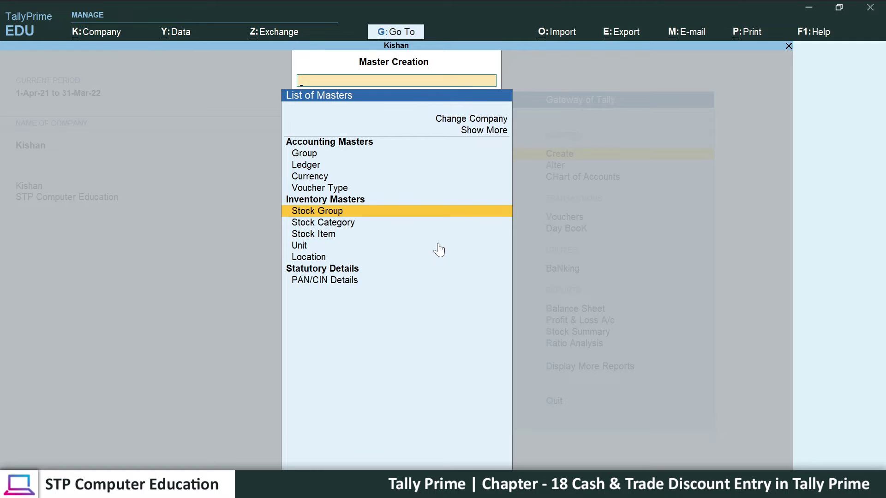
key(Return)
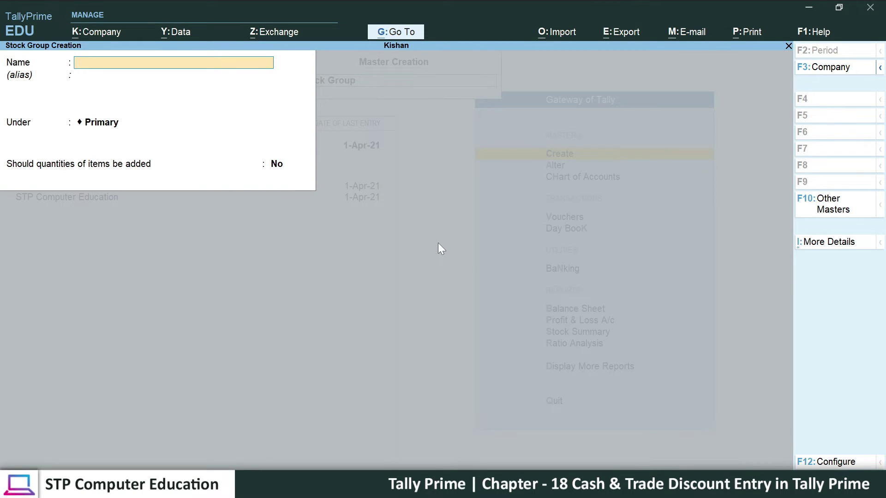
key(alt+Tab)
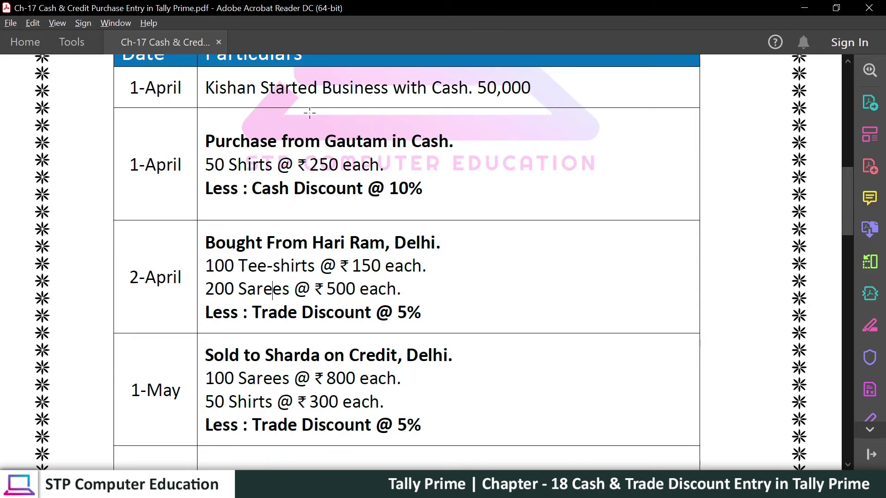
drag(230, 170, 269, 167)
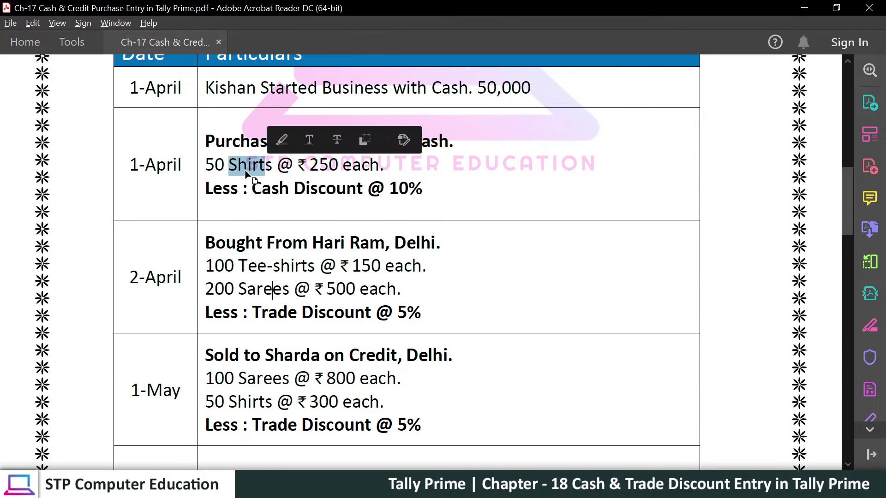
click(246, 170)
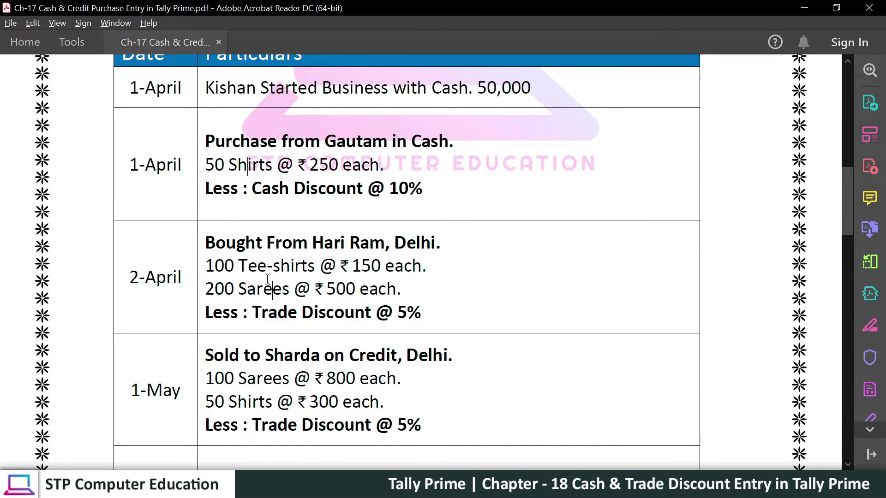
drag(246, 267, 291, 267)
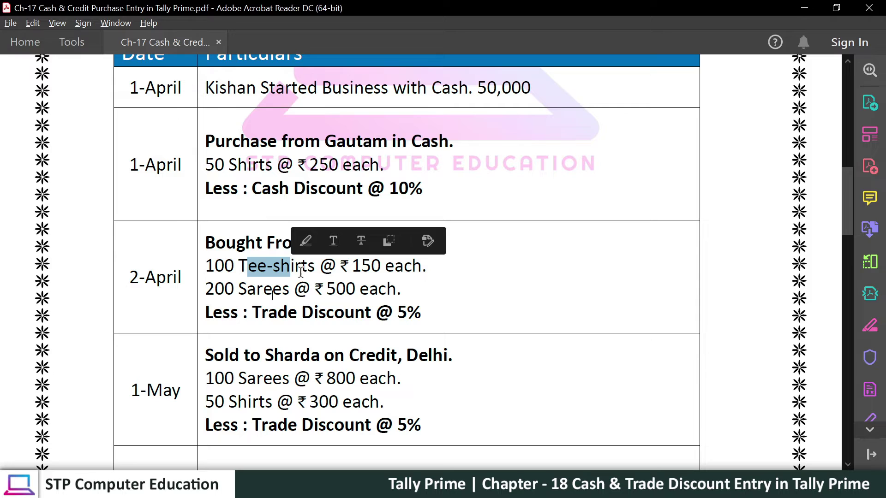
click(292, 270)
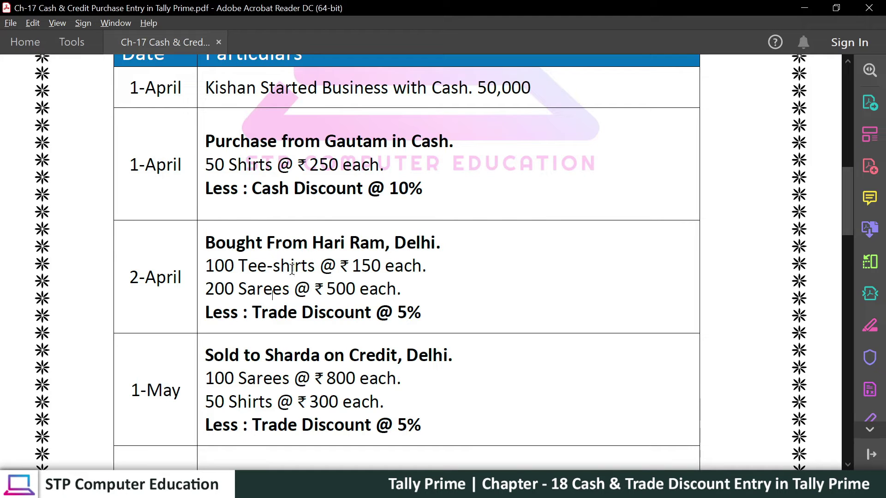
key(alt+Tab)
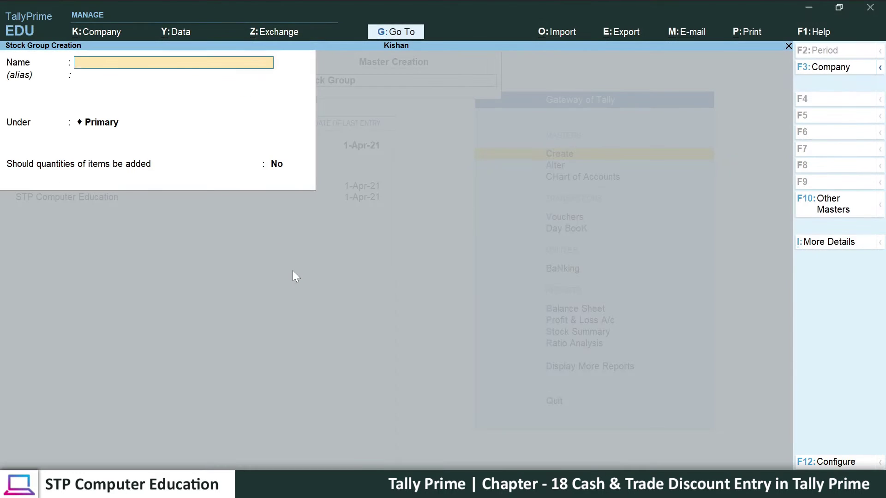
Name the stock group Garment, keep it under Primary, save it and return to the list of masters
text(Garment)
key(Return)
key(Return)
key(Return)
key(Return)
key(Return)
key(Escape)
key(Return)
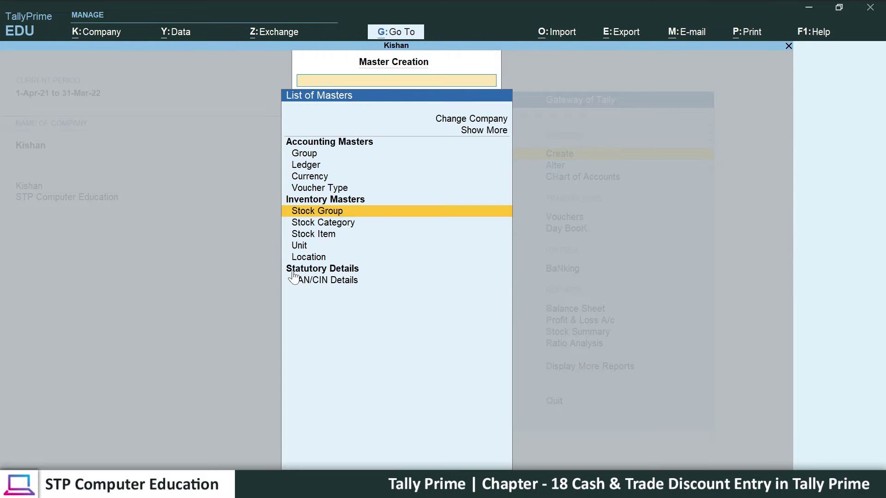
Create the stock item Shirt under the Garment group with pcs as its unit and no opening balance
key(Down)
key(Down)
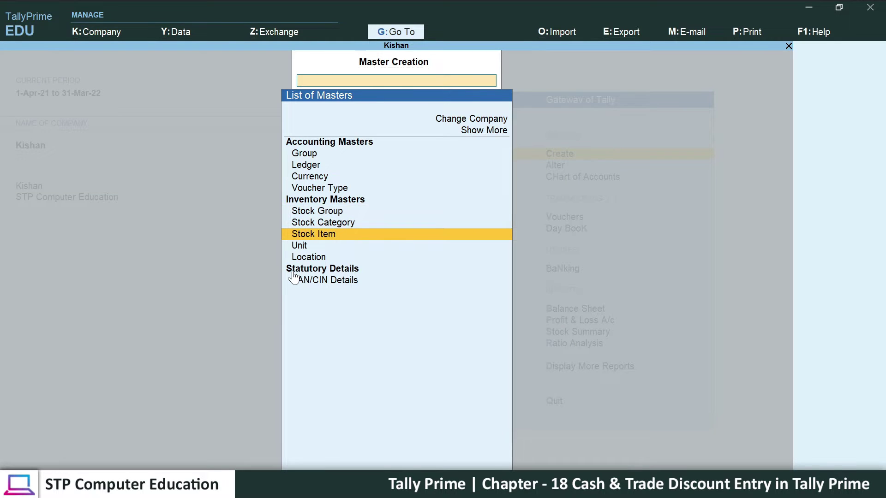
key(Return)
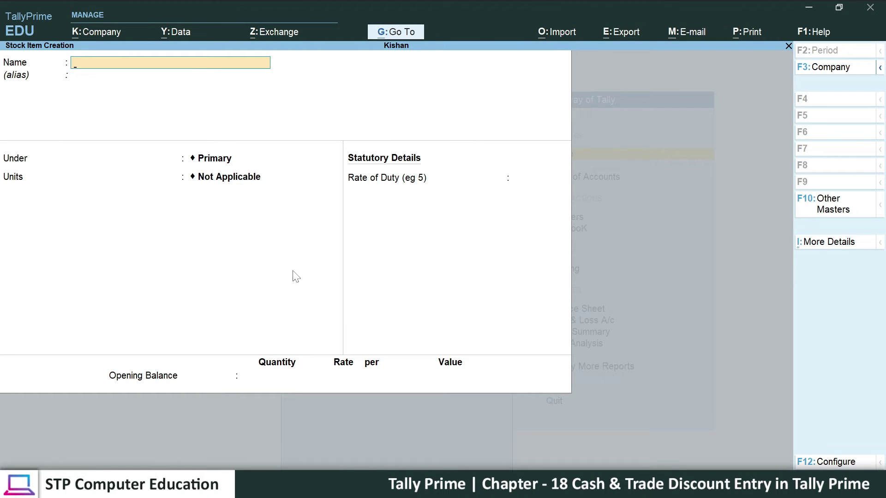
text(Shirt)
key(Return)
key(Return)
key(Down)
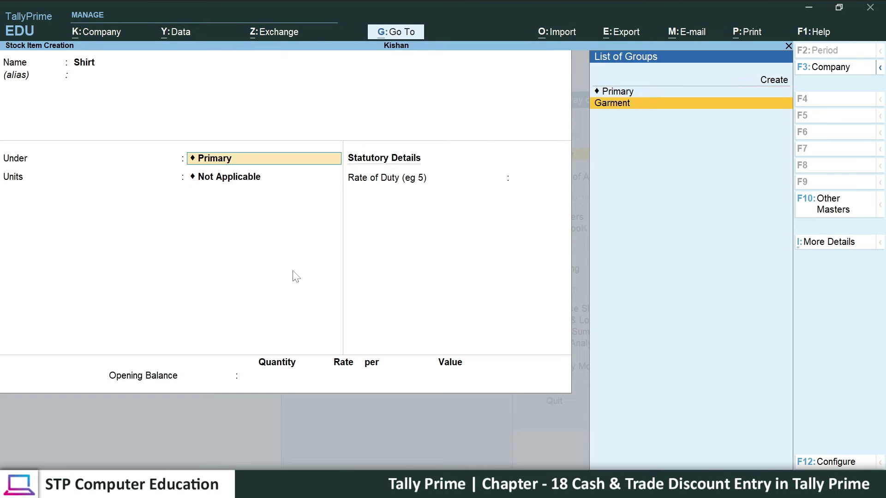
key(Return)
key(Down)
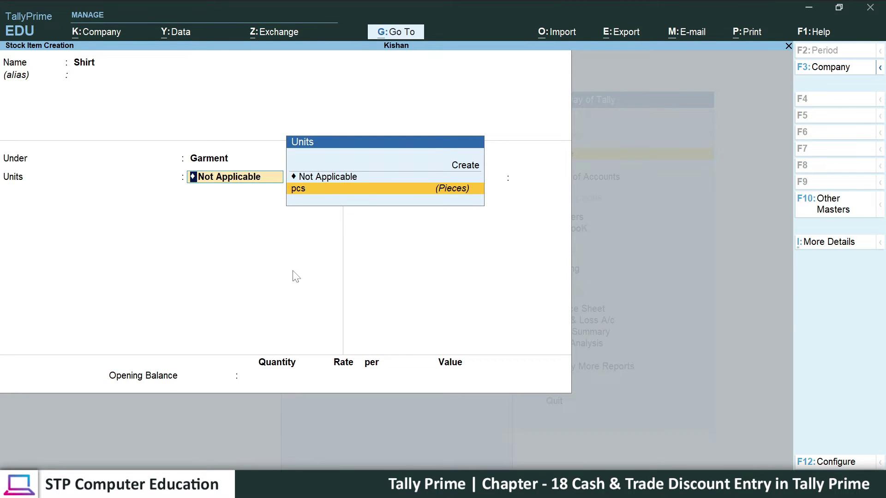
key(Return)
key(Return)
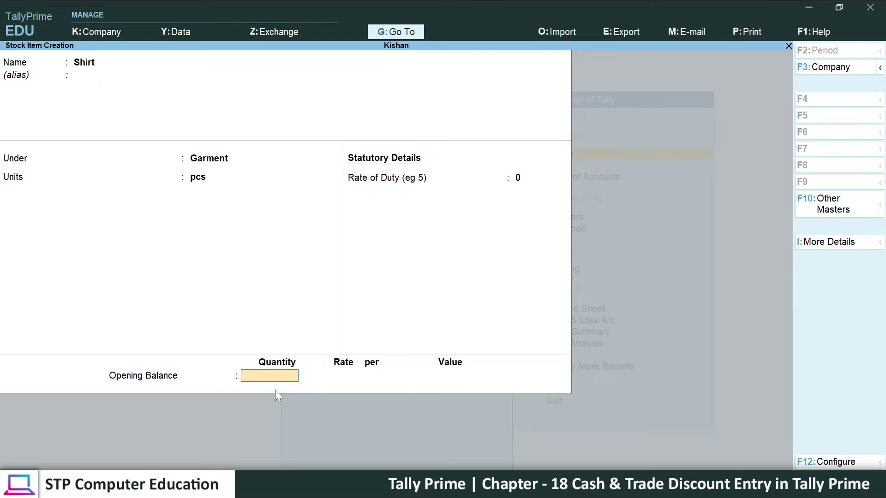
key(Return)
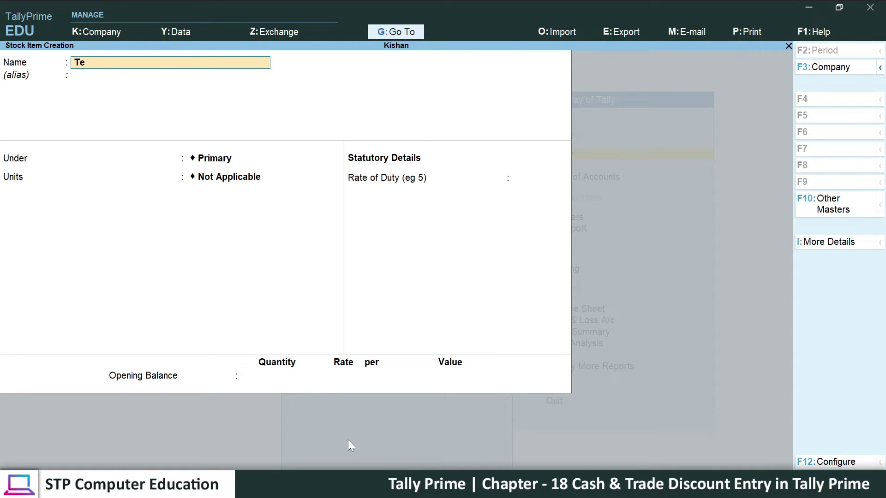
Create the stock item Tee - Shirt under Garment in pcs, without an opening balance
text(Tee - Shirt)
key(Return)
key(Return)
key(Down)
key(Return)
text(pcs)
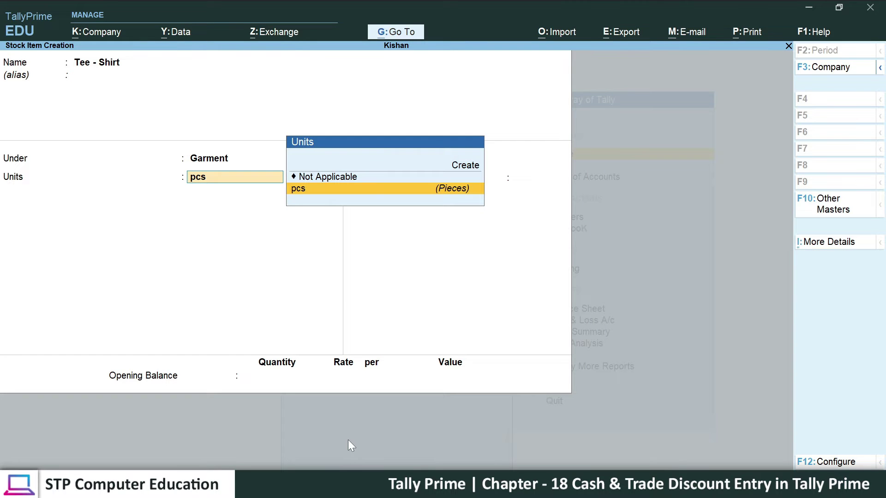
key(Return)
key(Return)
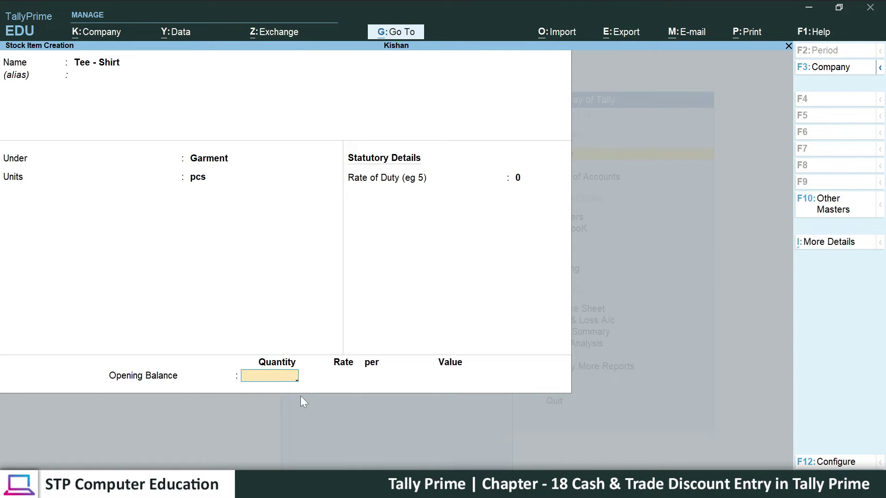
key(Return)
key(y)
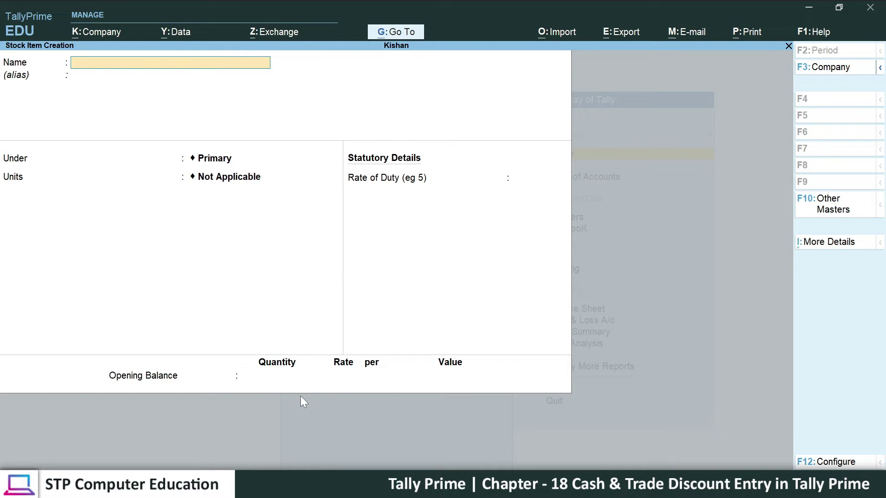
Create the stock item Saree under Garment in pcs without an opening balance, and return to the Gateway of Tally
text(Saree)
key(Return)
key(Return)
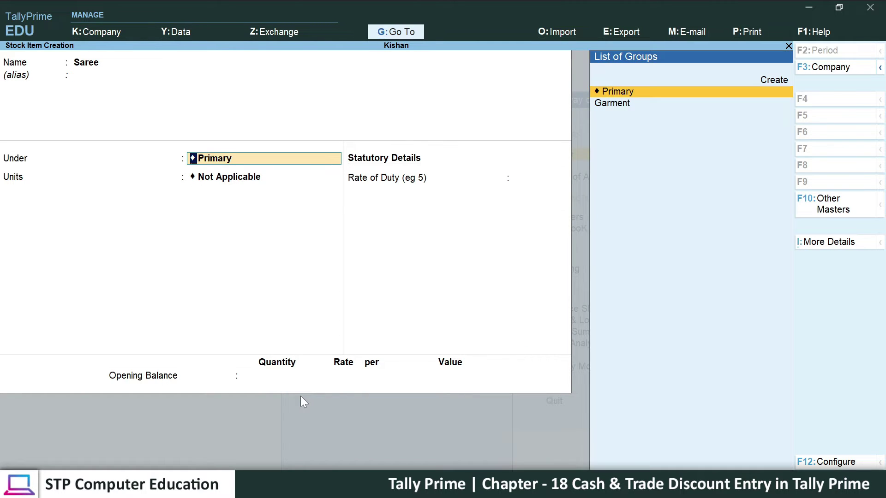
key(Down)
key(Return)
key(Down)
key(Return)
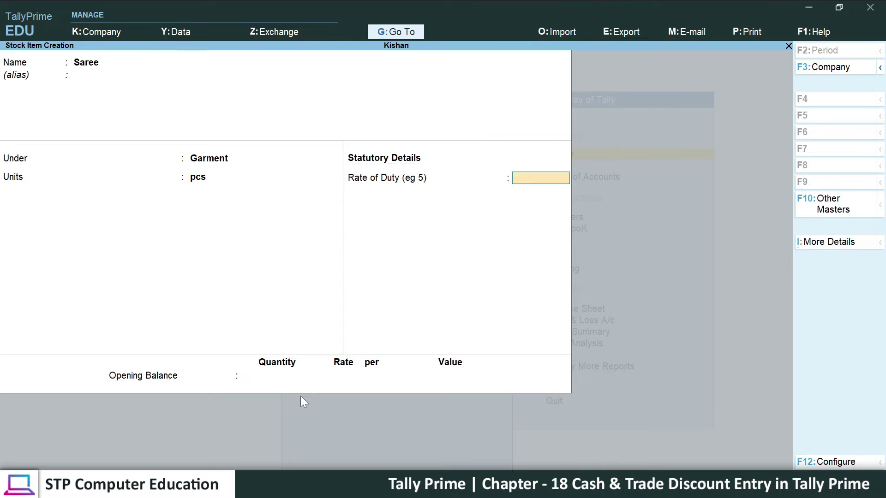
key(Return)
key(Return)
key(Return)
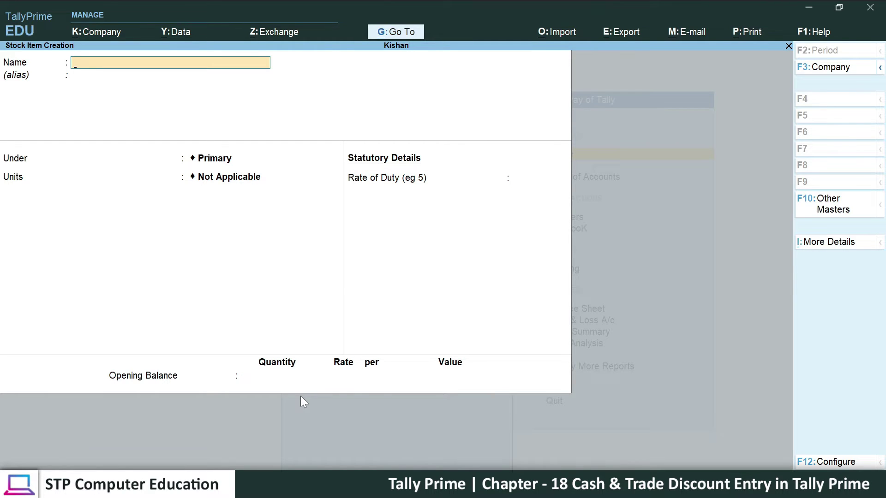
key(Escape)
key(Escape)
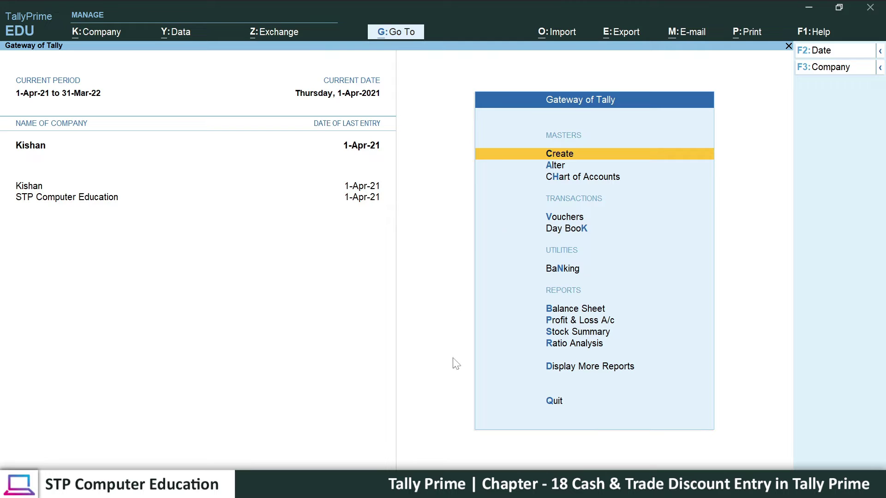
Switch to the exercise PDF in Acrobat Reader and examine the 1-April cash purchase's payment mode, item line and cash discount
key(alt+Tab)
scroll(288, 268, up, 2)
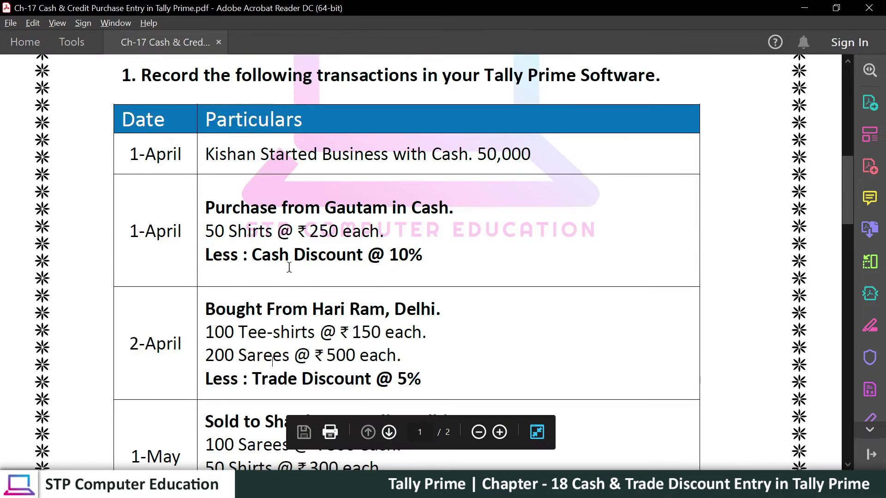
scroll(289, 268, down, 1)
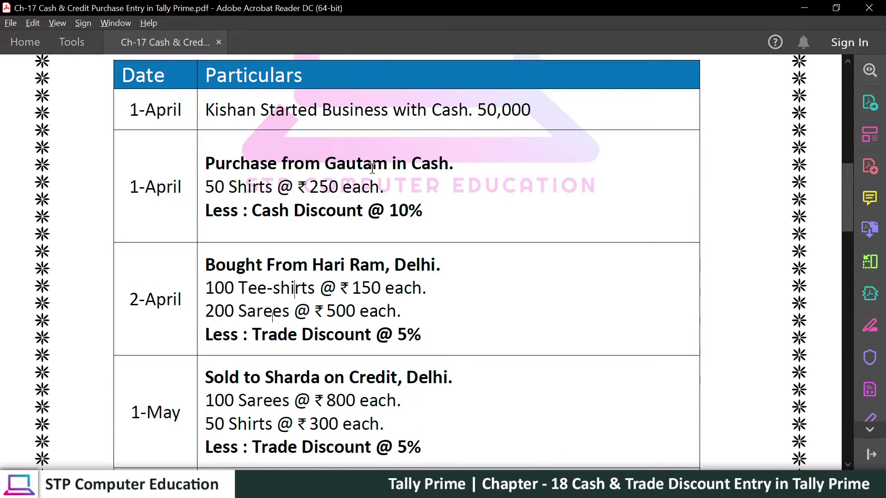
drag(344, 165, 435, 165)
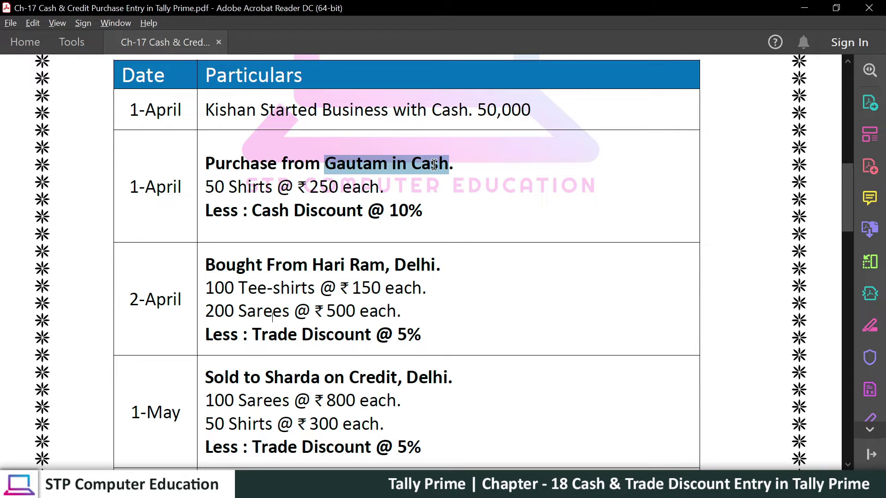
click(248, 189)
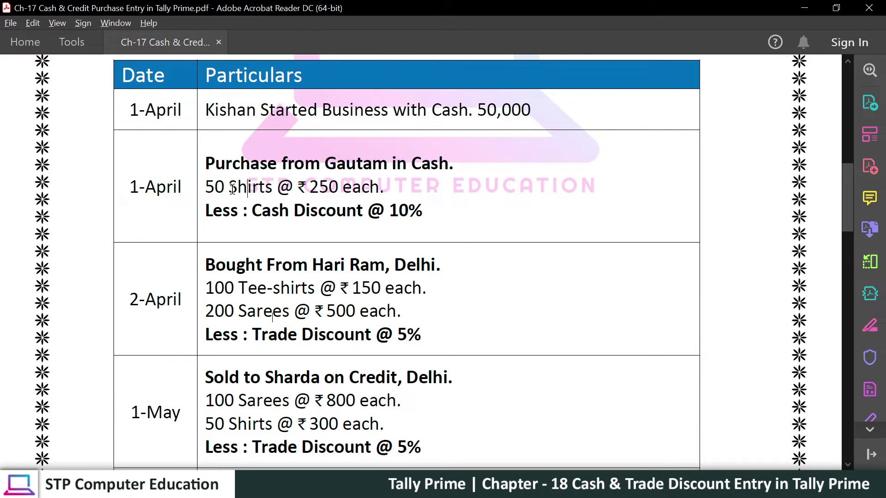
drag(234, 189, 272, 189)
drag(421, 166, 448, 168)
click(431, 170)
drag(214, 165, 406, 216)
click(342, 191)
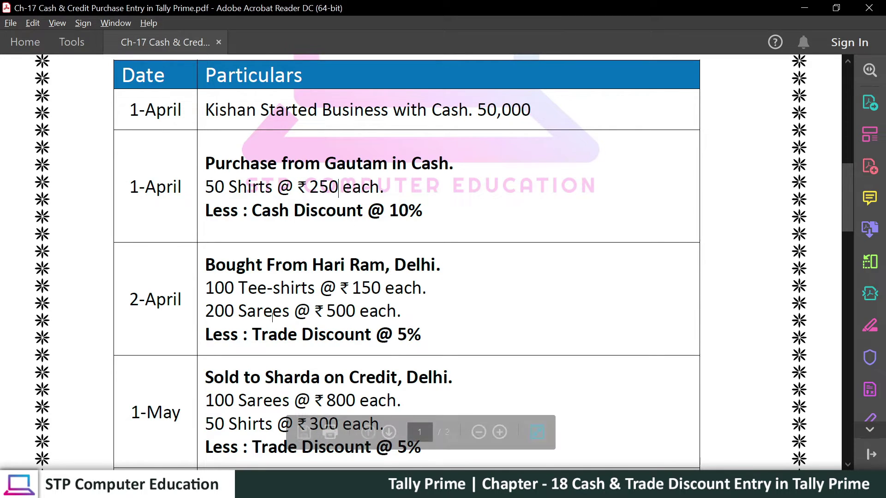
Switch to TallyPrime and open a new purchase voucher for the 1-April cash purchase
key(alt+Tab)
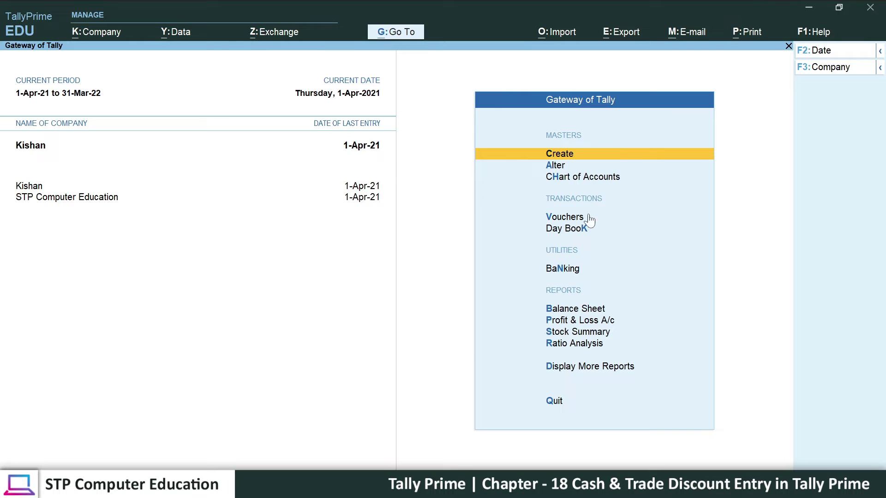
click(549, 218)
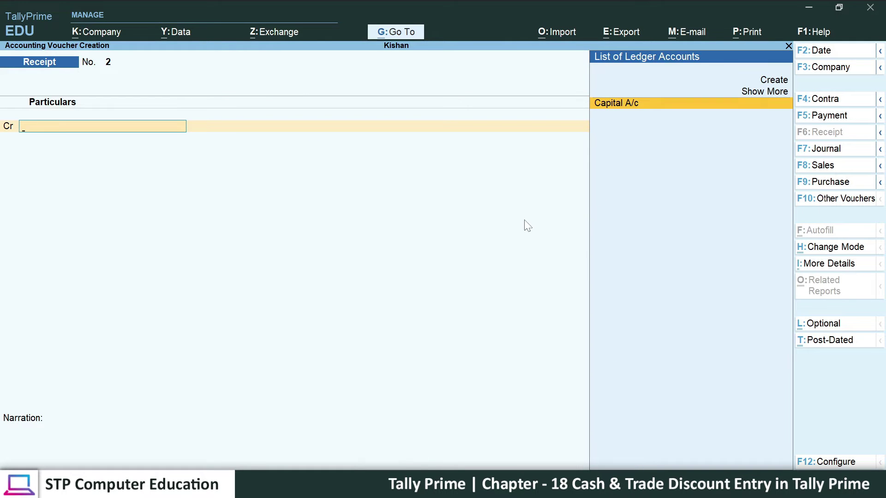
key(F9)
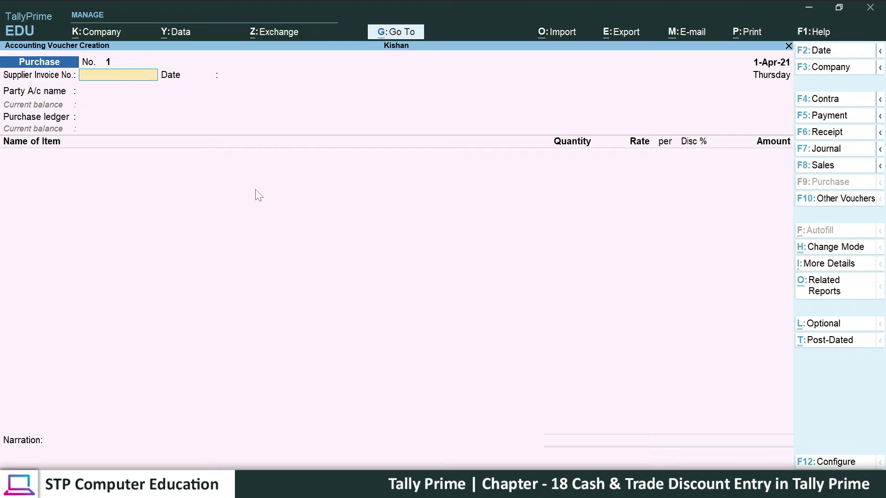
Switch to the exercise PDF in Acrobat Reader and examine the date and item line of the first cash purchase
key(alt+Tab)
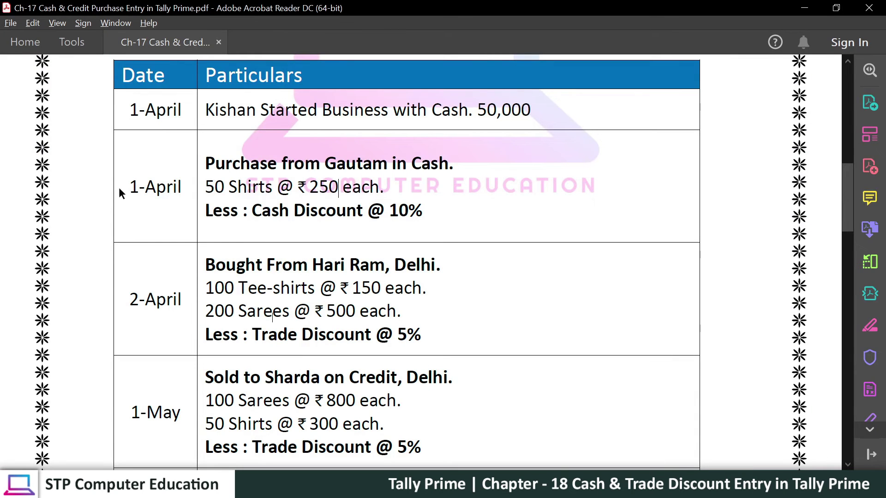
drag(129, 187, 183, 189)
click(174, 194)
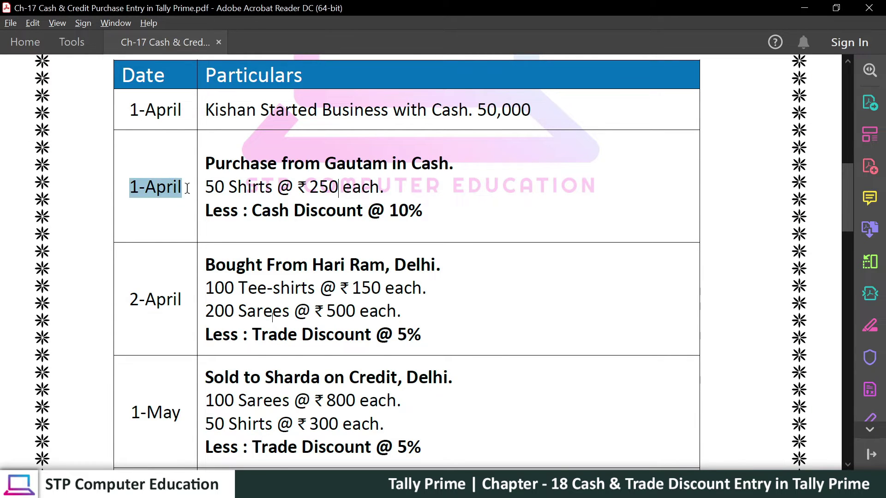
click(171, 194)
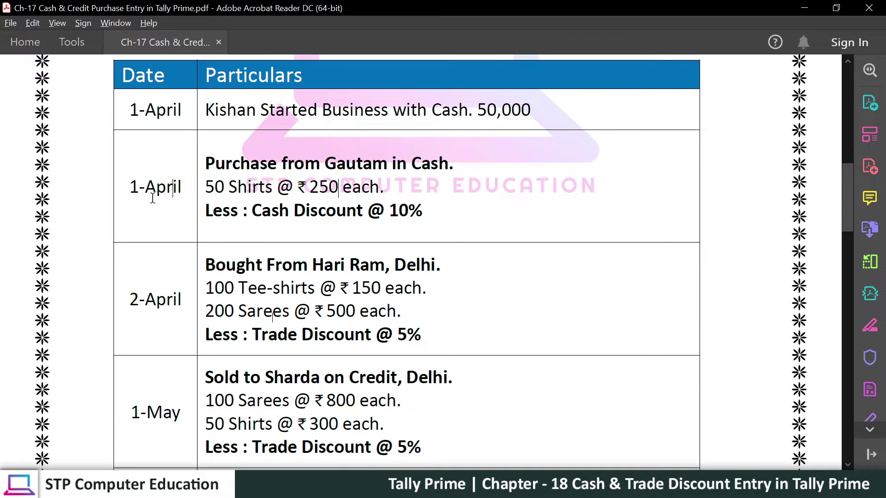
scroll(159, 218, down, 3)
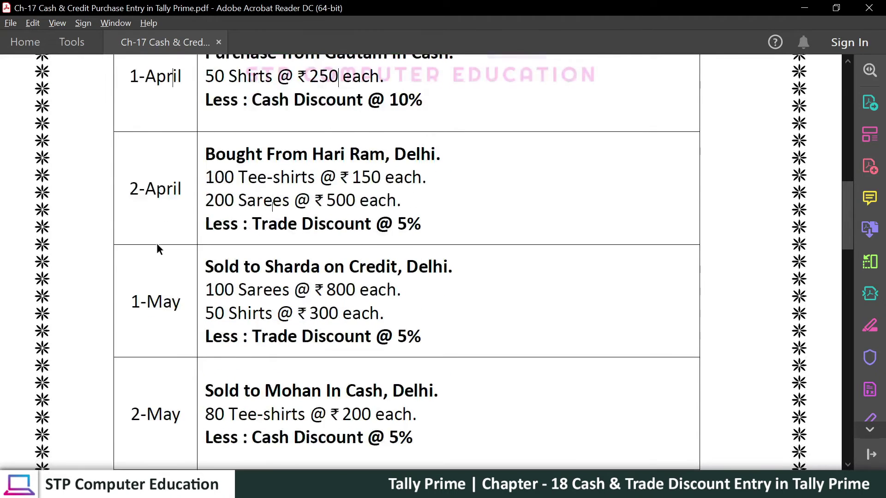
scroll(157, 243, up, 2)
drag(141, 167, 168, 169)
click(169, 168)
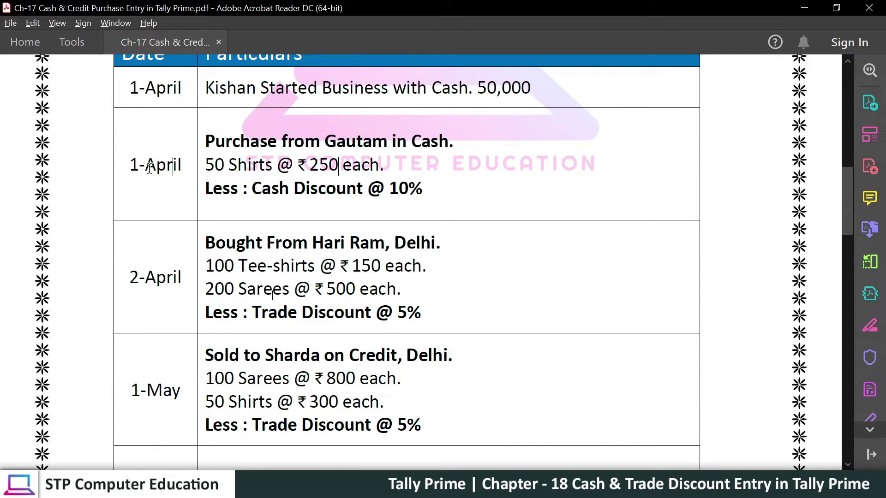
drag(125, 166, 179, 166)
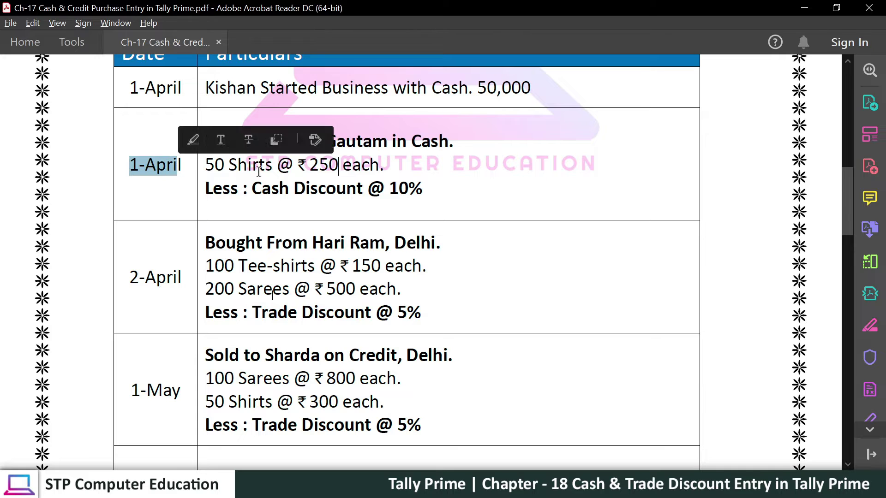
click(359, 167)
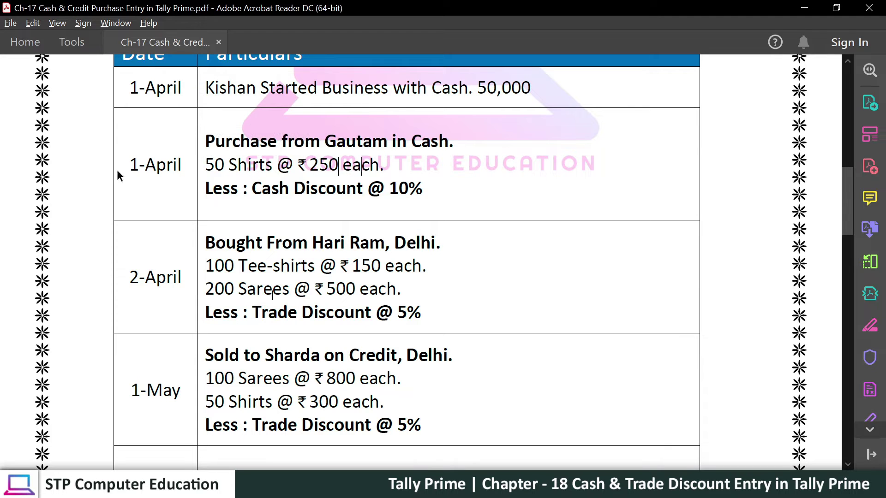
Switch to TallyPrime and enter supplier invoice number 101 dated 1-Apr-21 in the purchase voucher
key(alt+Tab)
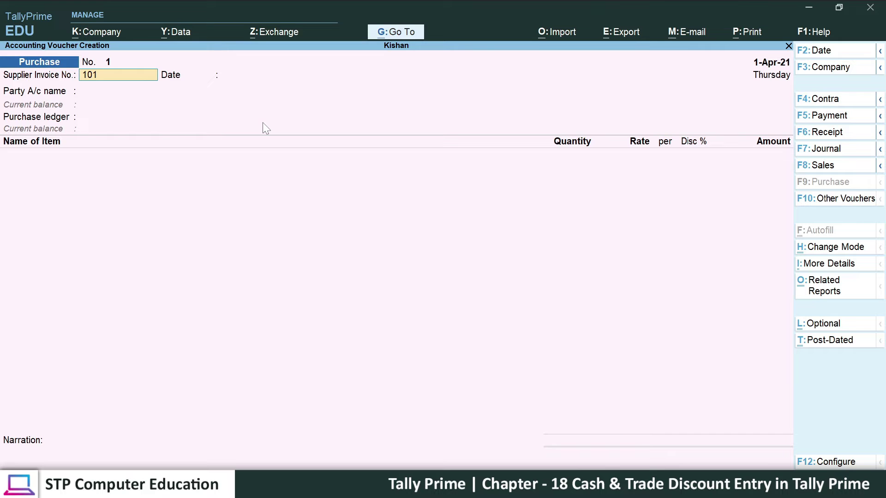
key(Return)
key(Return)
key(Return)
key(Escape)
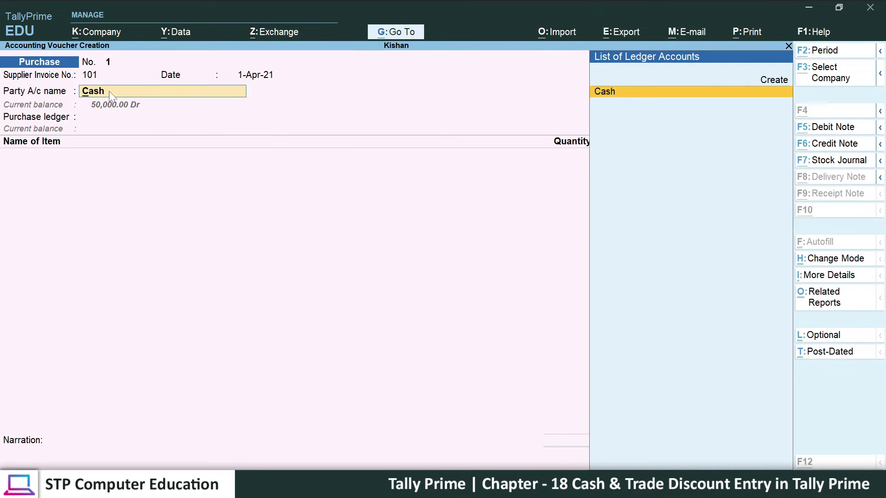
Check the payment mode in the exercise PDF and set Cash as the voucher's party account, leaving the receipt details blank
key(alt+Tab)
drag(324, 141, 451, 142)
key(alt+Tab)
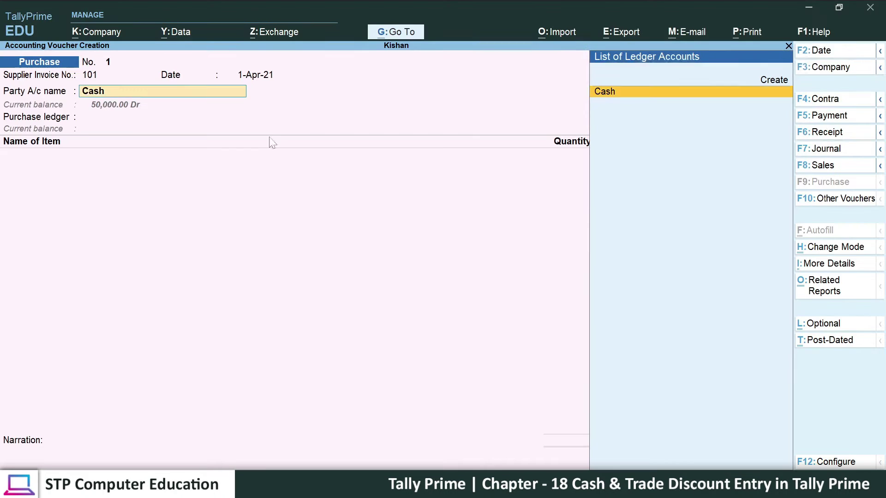
key(Return)
key(Return)
key(Return)
key(Return)
key(Return)
key(Return)
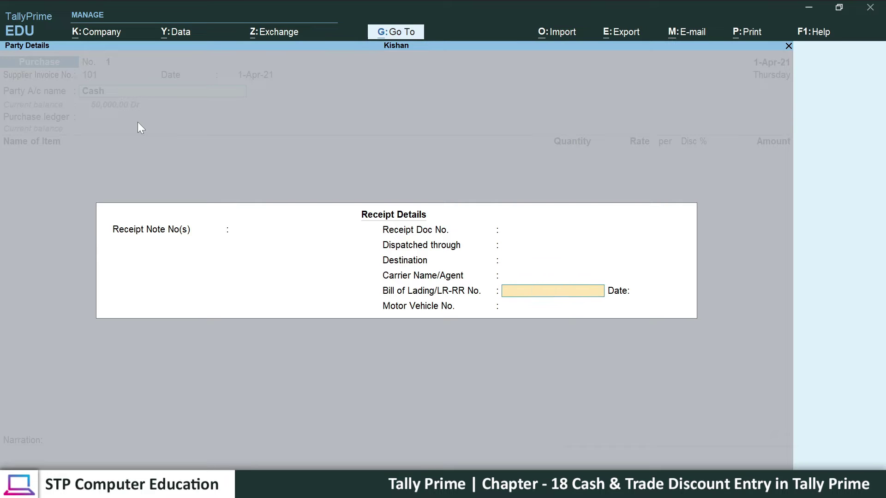
key(Return)
key(Return)
key(Return)
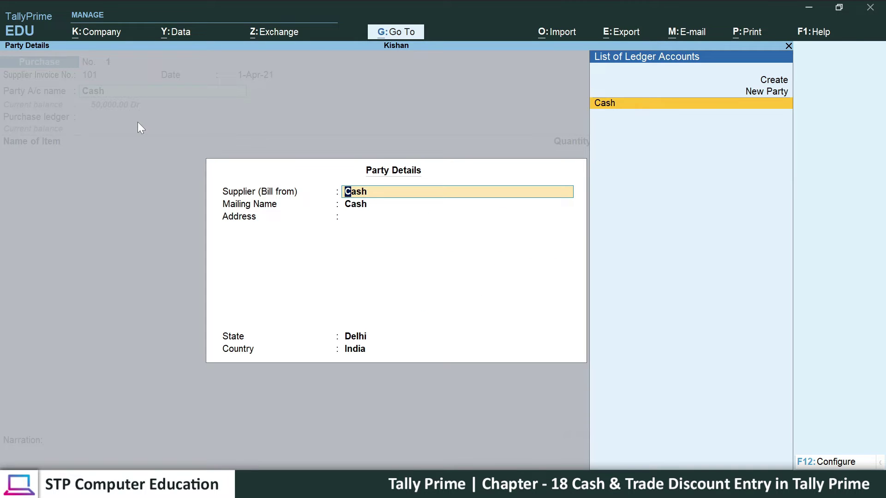
Enter the supplier's name from the exercise in the party details, keeping the state as Delhi and the country as India
text(H)
key(BackSpace)
text(Gautam)
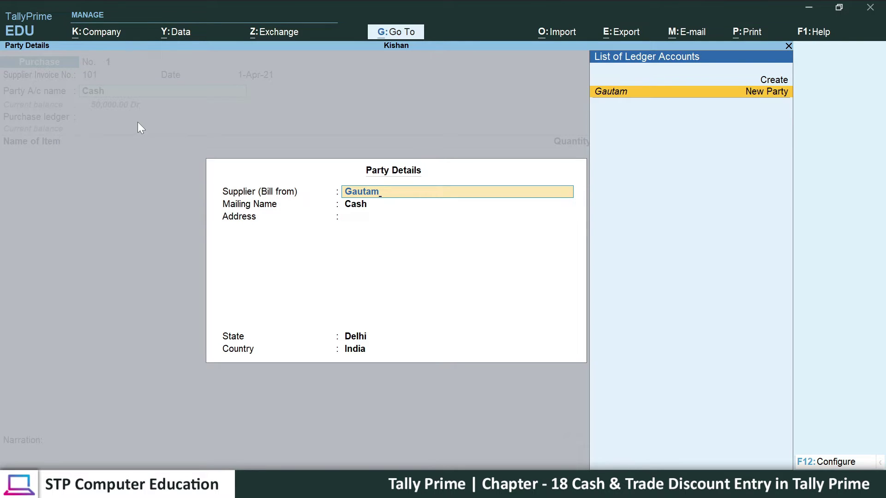
key(Return)
key(Return)
key(Return)
key(Return)
key(Return)
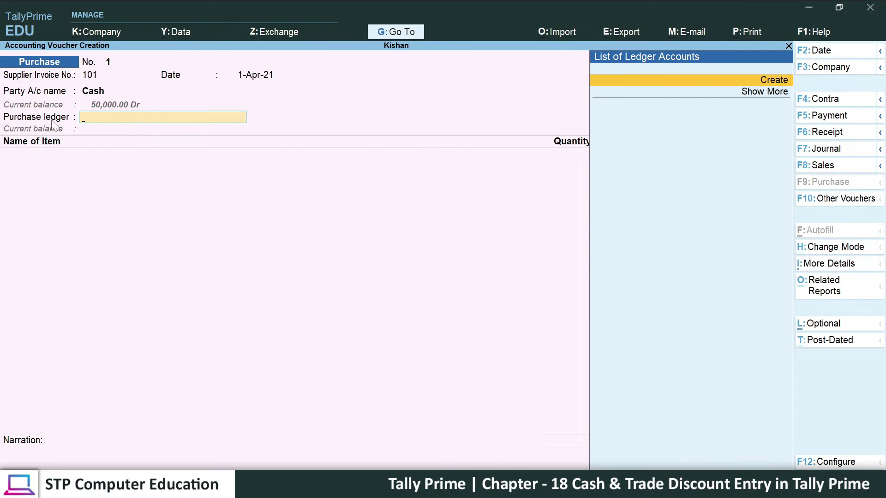
Create a ledger named Purchase under the purchase accounts group and use it as the voucher's purchase ledger
key(alt+c)
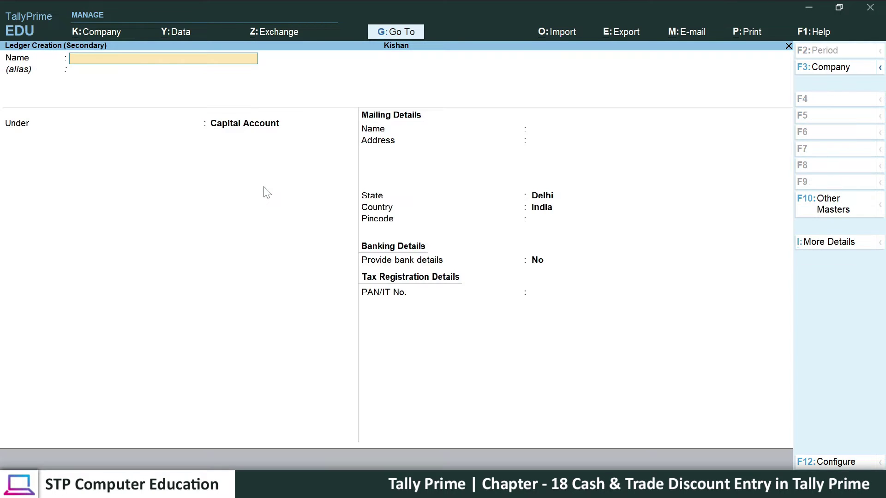
text(Purchase)
key(Return)
key(Return)
text(Pu)
key(Return)
key(Return)
key(ctrl+a)
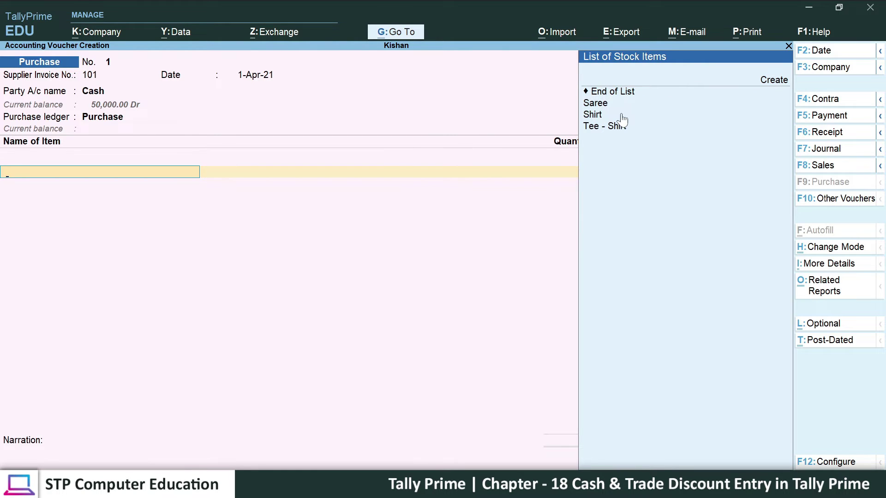
Check the item line in the exercise PDF and add Shirt to the voucher, 50 pcs at 250 per pcs without an item discount
key(ctrl)
key(alt+Tab)
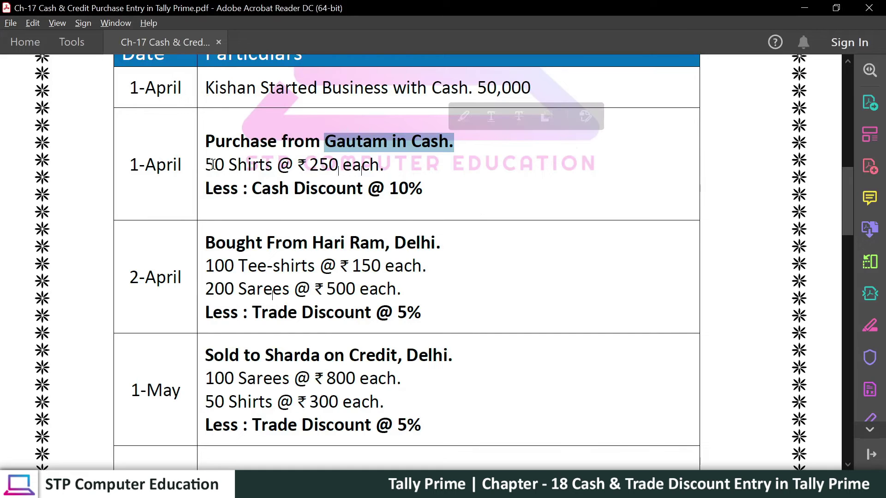
key(alt+Tab)
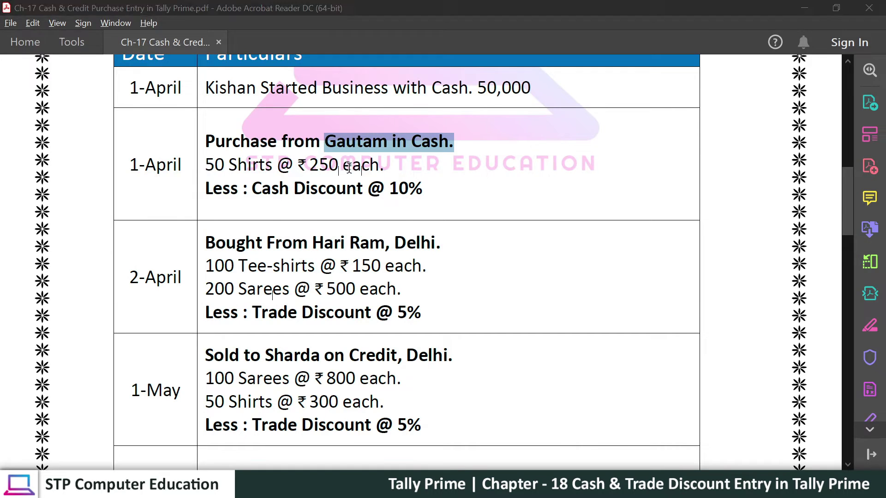
key(Down)
key(Down)
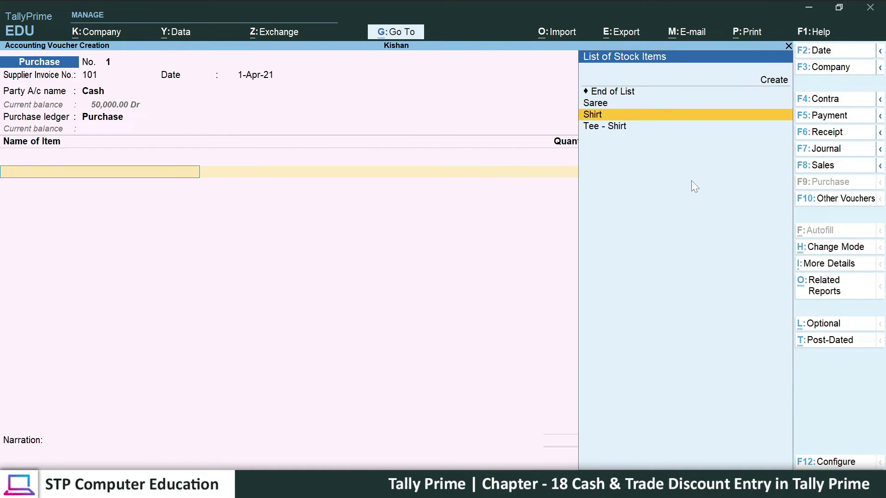
key(Return)
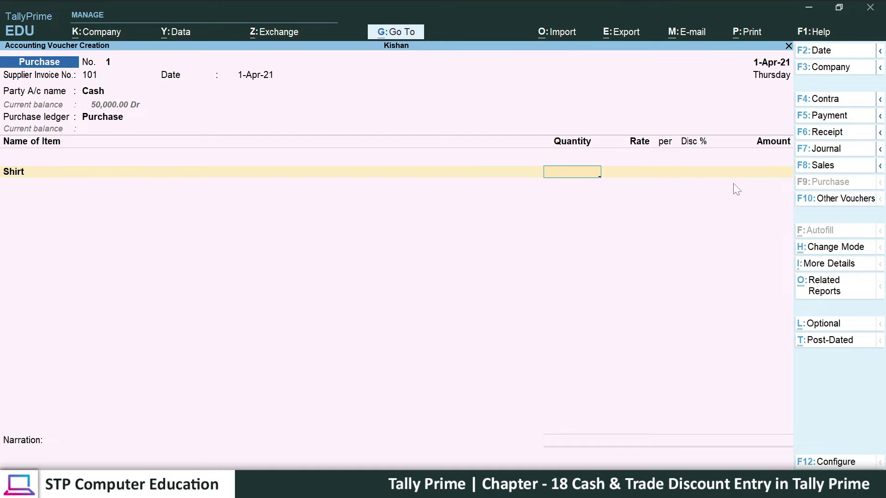
text(50)
key(Return)
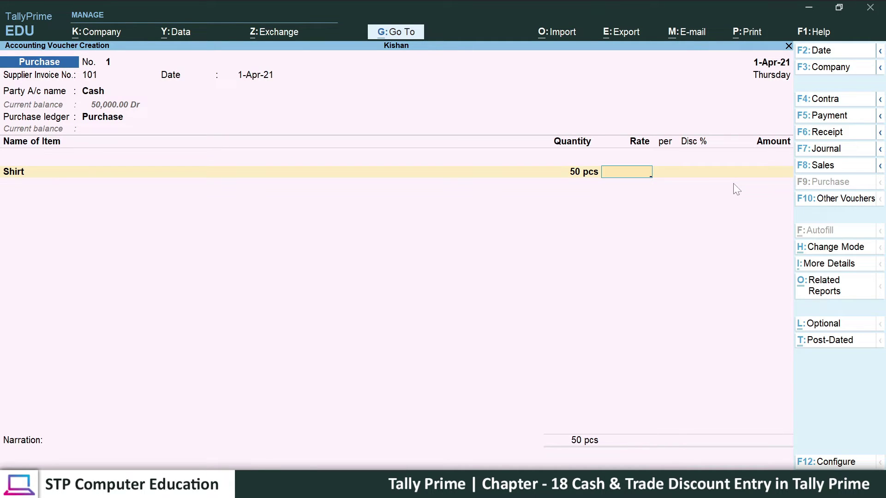
text(250)
key(Return)
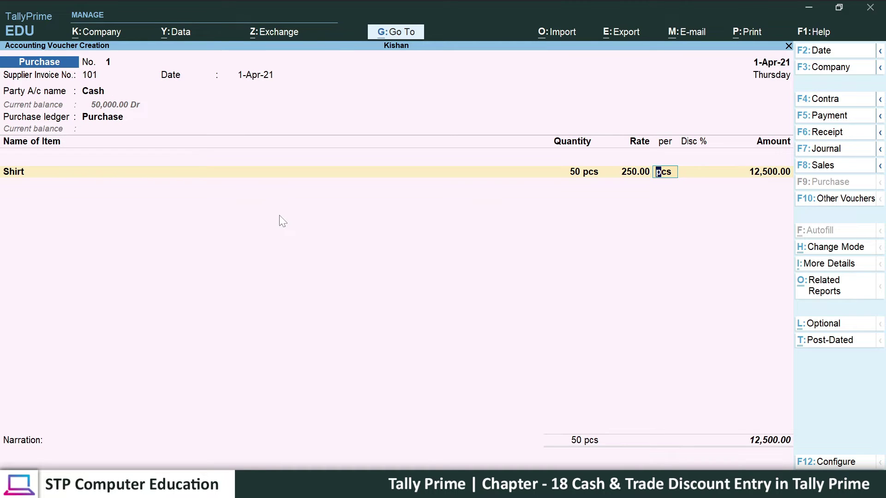
key(Return)
key(Return)
key(Return)
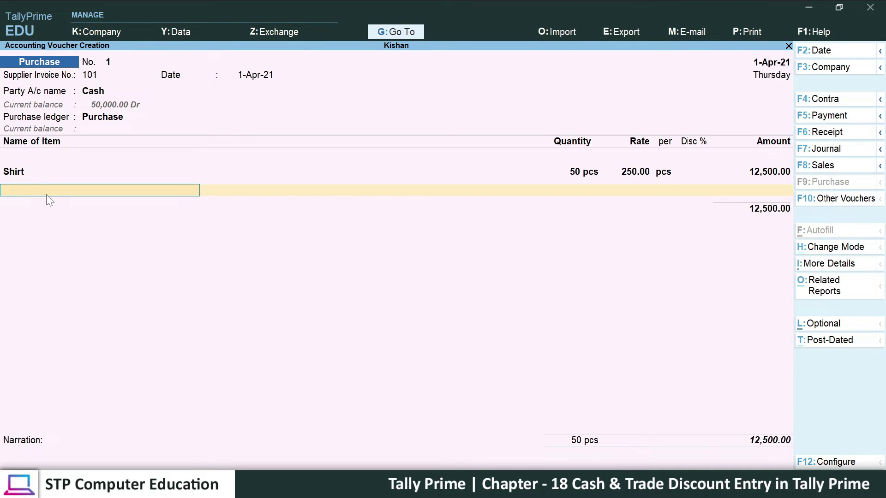
Switch to the exercise PDF and examine the cash discount terms of the 1-April purchase
key(alt+Tab)
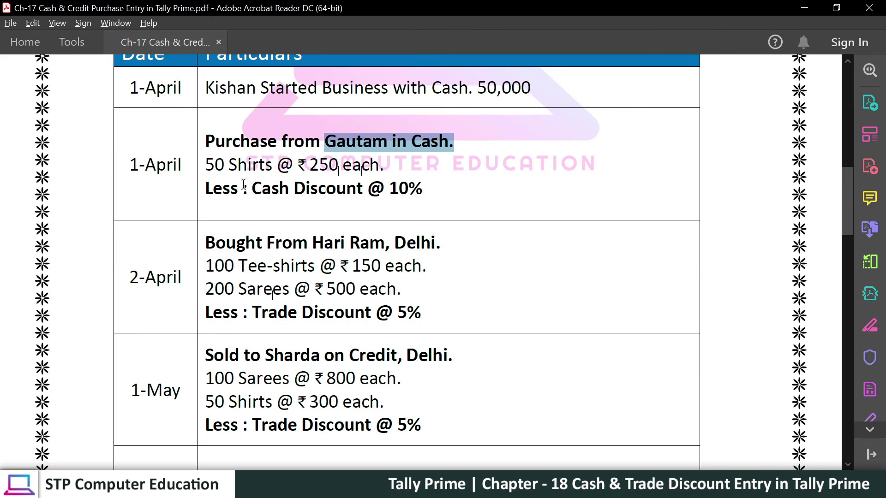
click(252, 189)
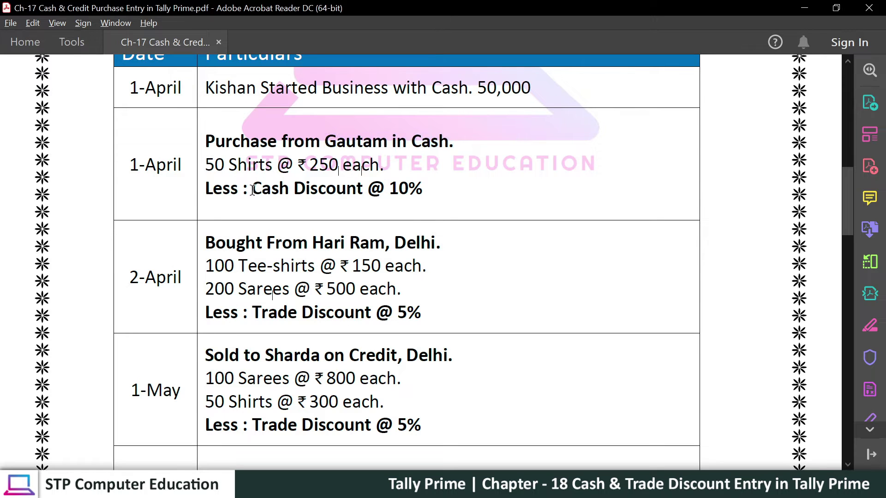
drag(252, 189, 363, 189)
click(311, 196)
drag(217, 142, 387, 141)
drag(260, 189, 338, 193)
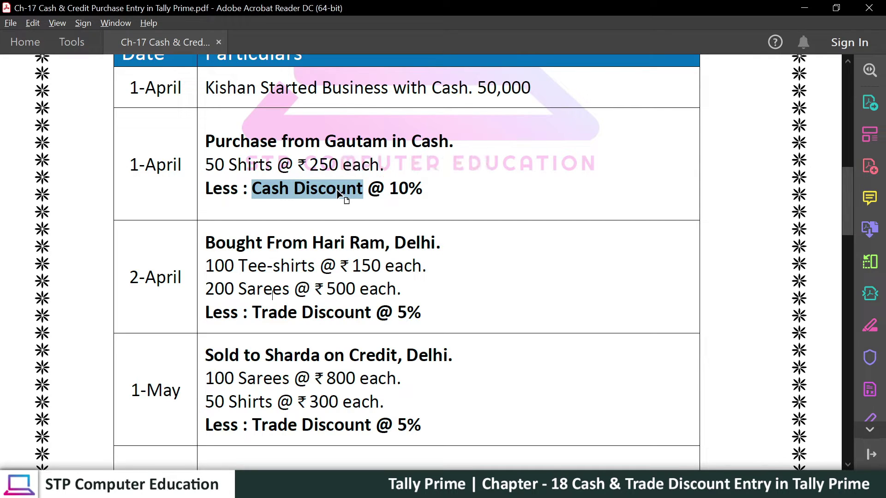
click(337, 192)
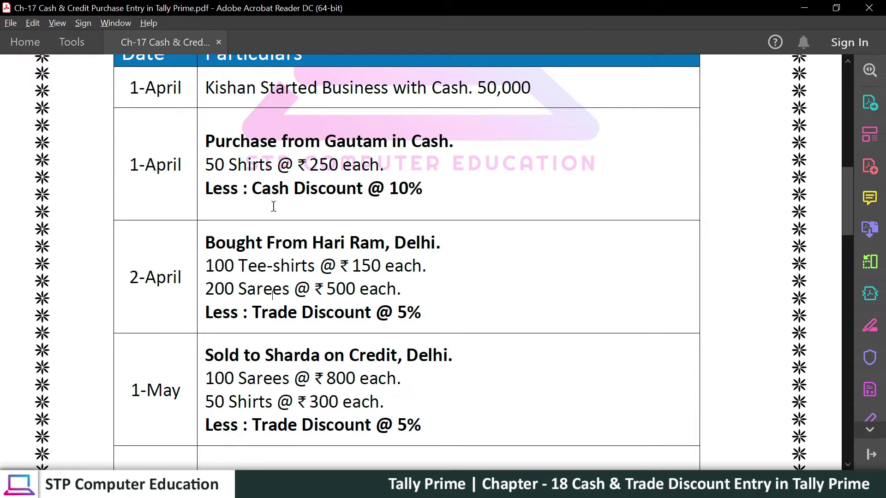
drag(252, 189, 364, 189)
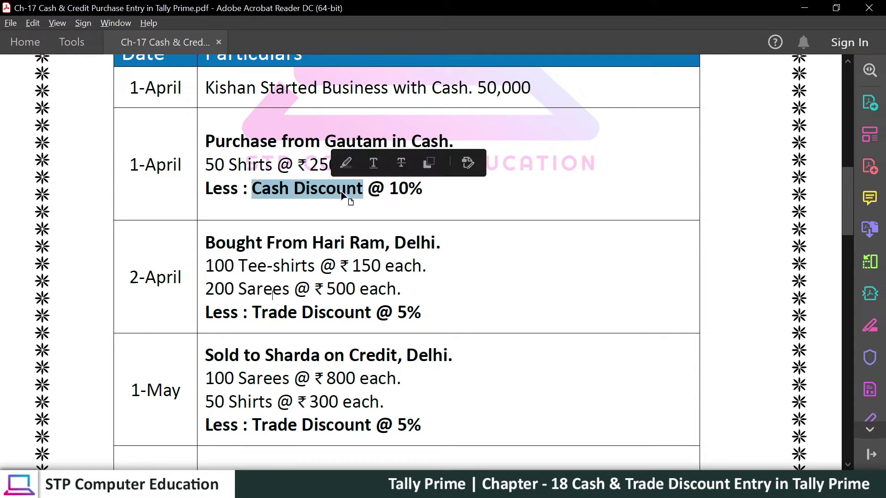
click(329, 190)
Switch to TallyPrime and end the purchase voucher's item list after the Shirt line
key(alt+Tab)
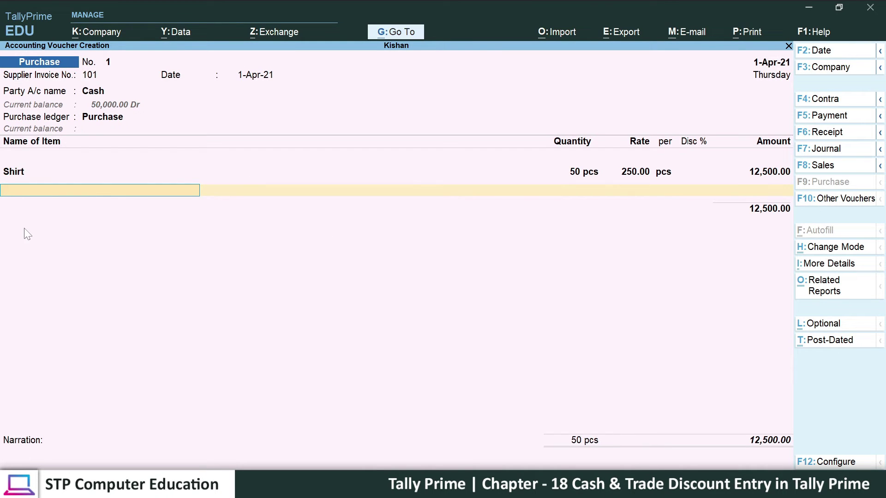
click(49, 193)
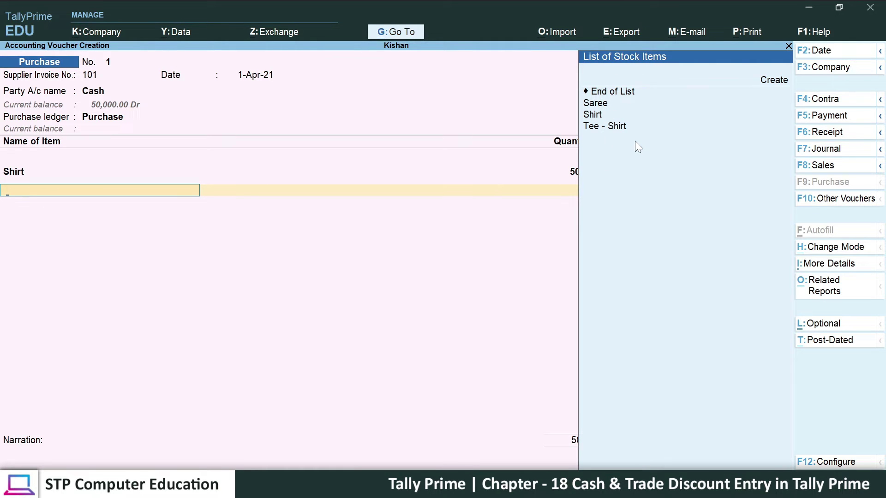
key(Down)
key(Down)
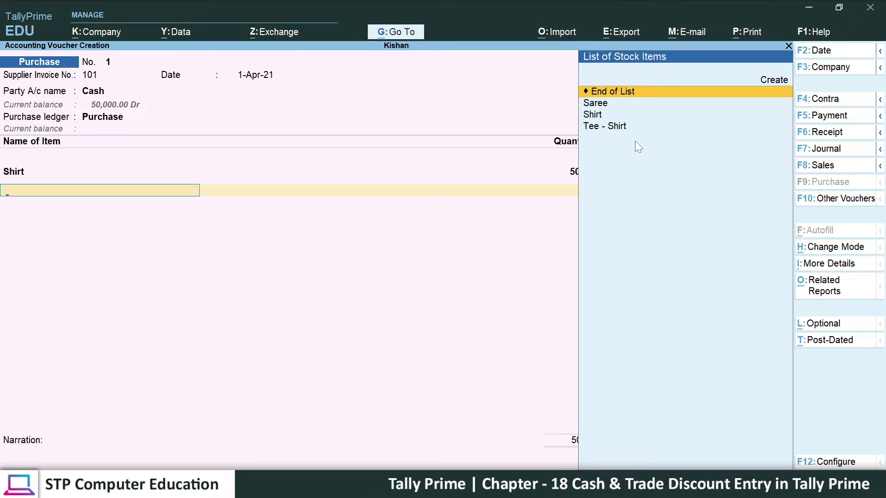
key(Return)
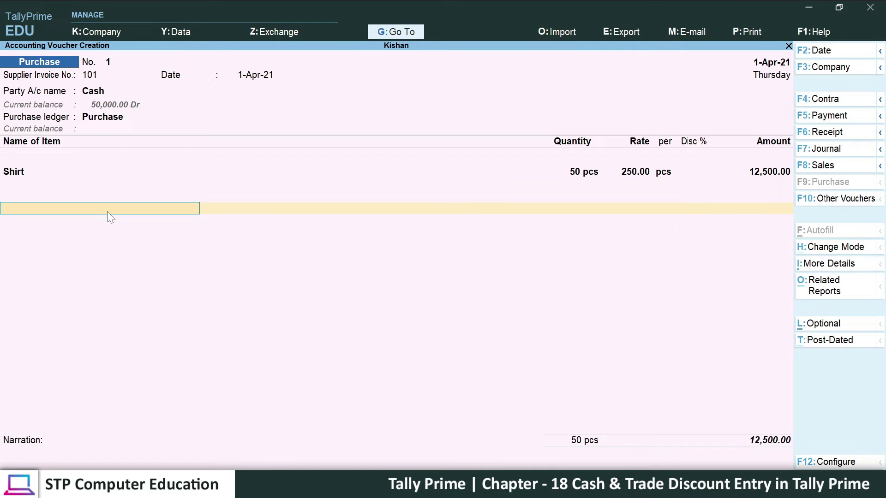
Start a new ledger for the purchase voucher's discount line and name it Discount Received
key(Return)
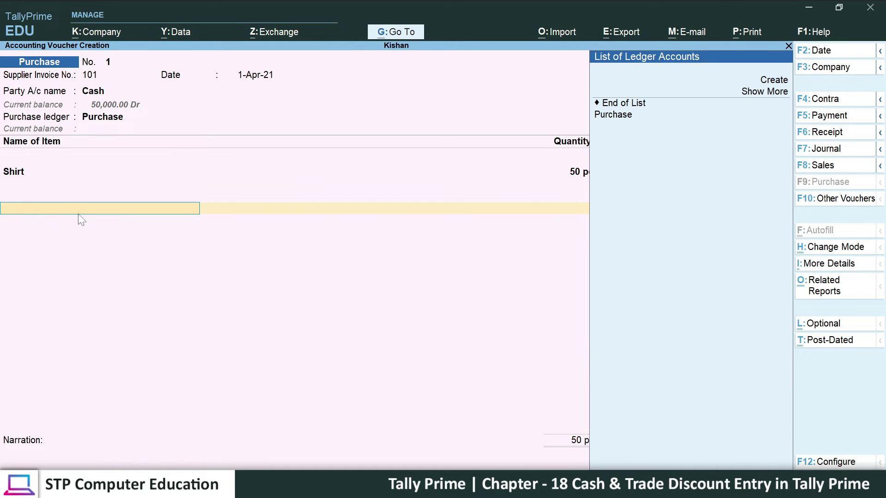
key(Up)
key(Down)
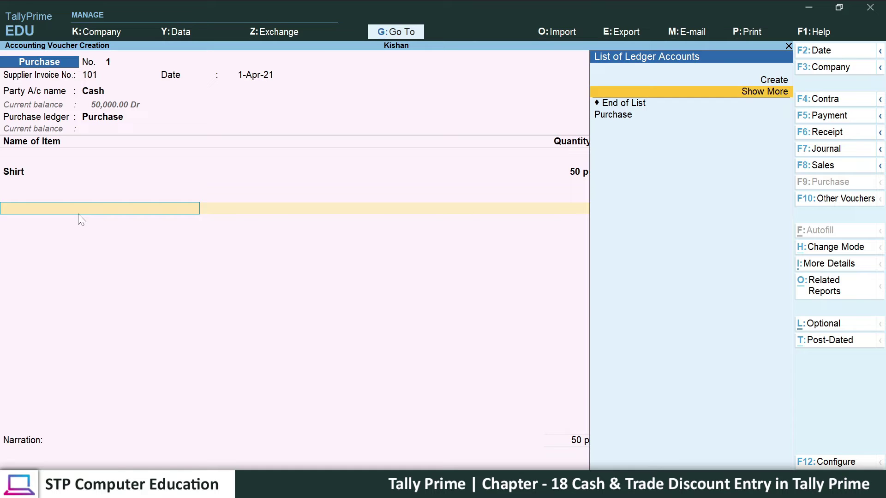
key(Up)
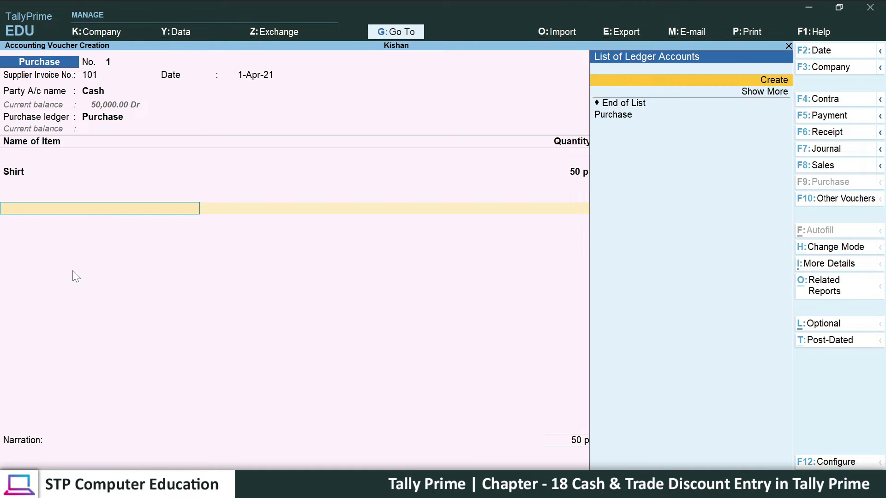
click(762, 82)
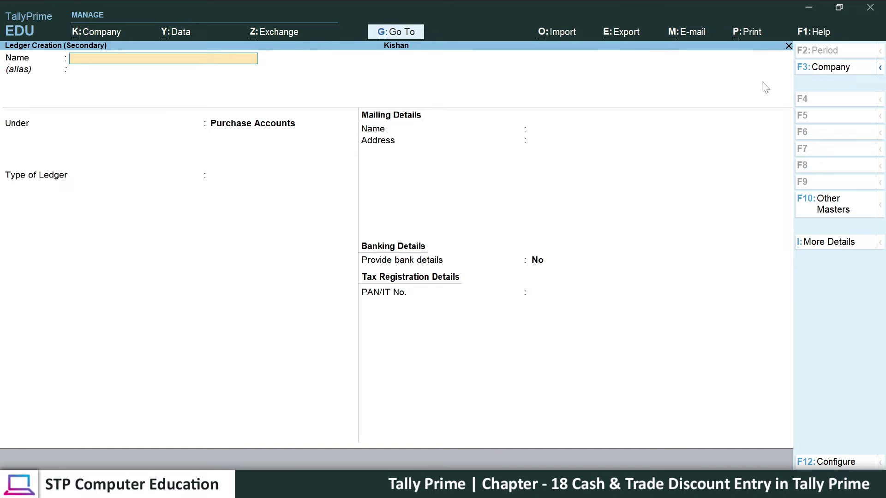
text(Discount Received)
key(Return)
key(Return)
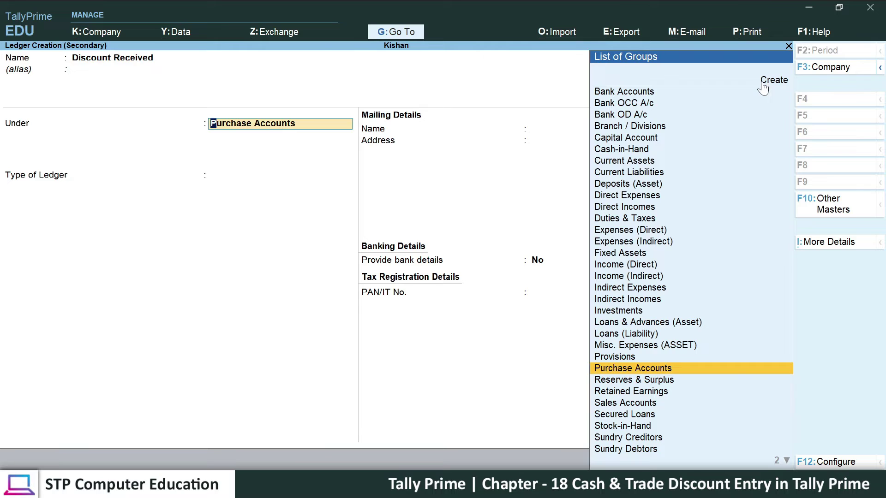
Place the new discount ledger under Indirect Incomes, keep bank details at No, and save it into the voucher line
key(Up)
key(Up)
key(Up)
key(Up)
key(Up)
key(Up)
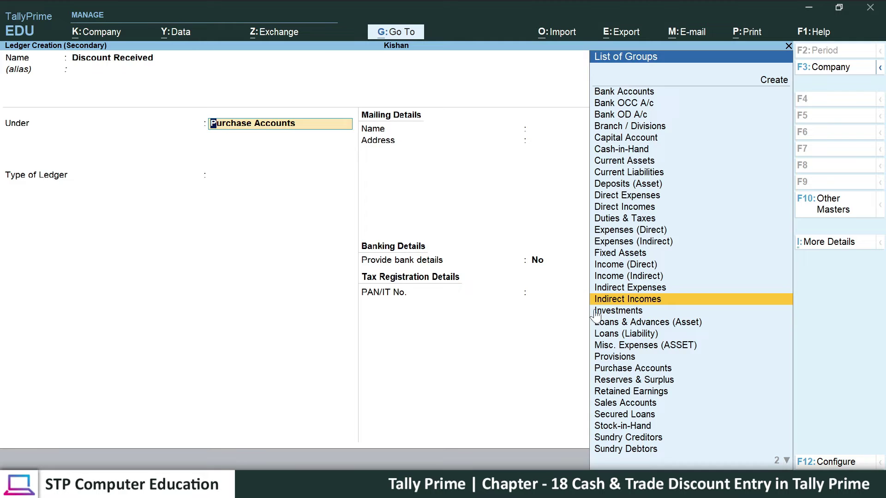
key(Return)
key(Return)
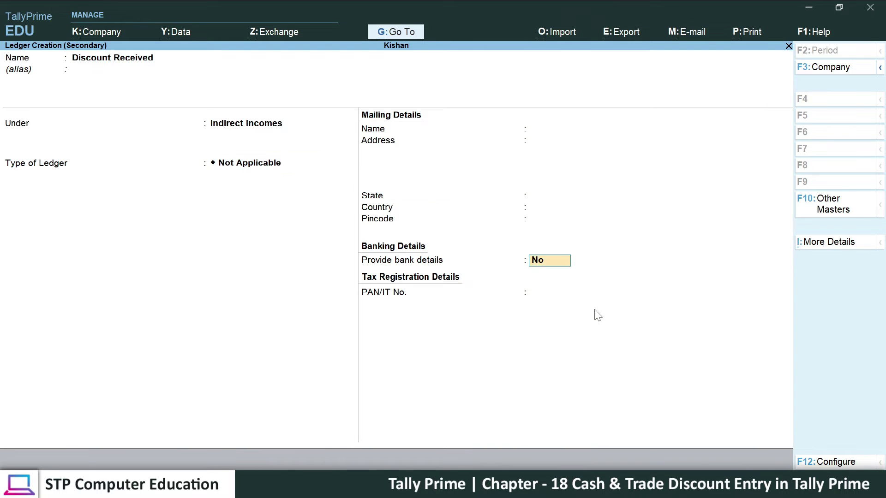
key(BackSpace)
key(Return)
key(Return)
key(Return)
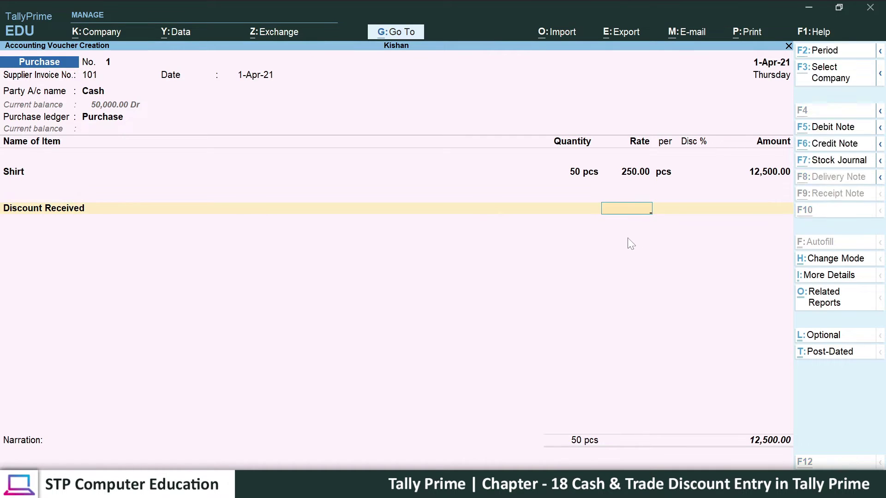
Check the cash discount in the exercise PDF and set the Discount Received line's rate to -10% in the voucher
key(alt+Tab)
drag(389, 189, 419, 190)
click(409, 189)
key(alt+Tab)
text(-10)
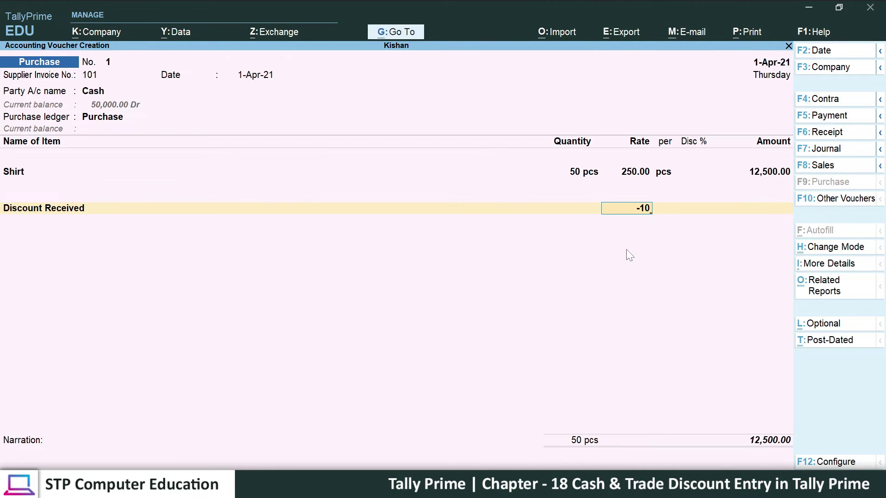
text(%)
key(BackSpace)
key(Return)
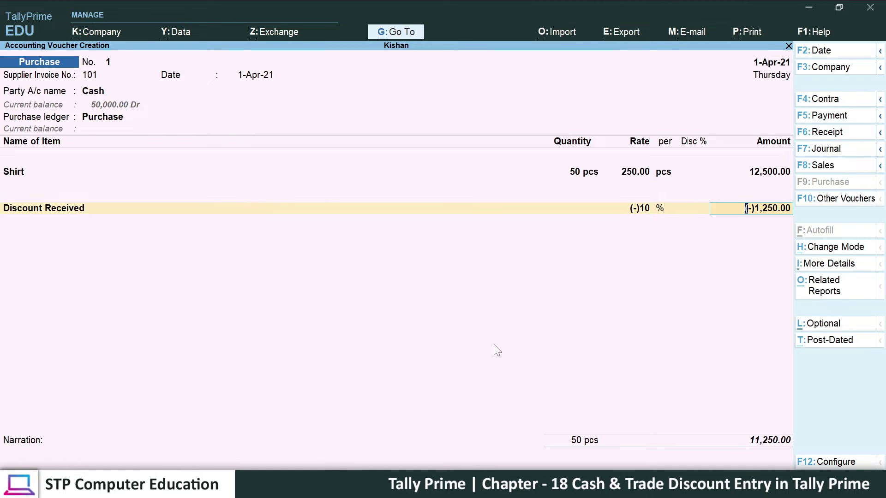
Accept the discount amount, leave the narration empty, and save the purchase voucher
key(Return)
key(Return)
key(Return)
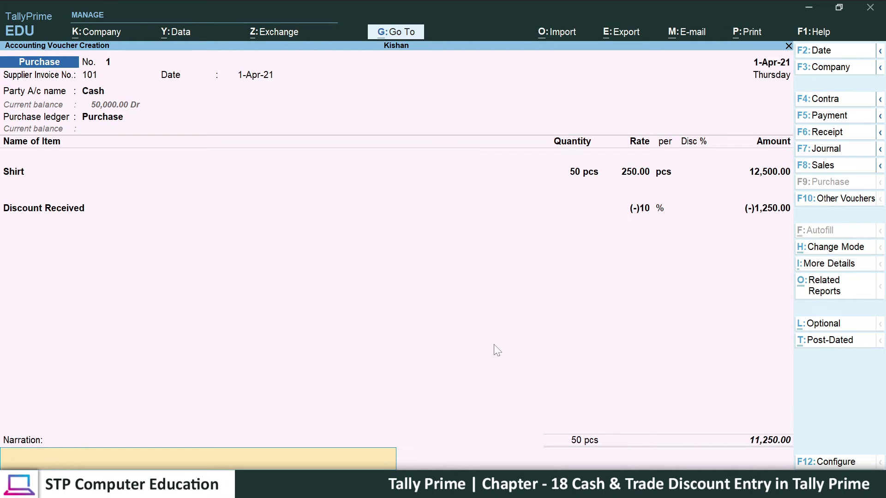
key(Return)
key(y)
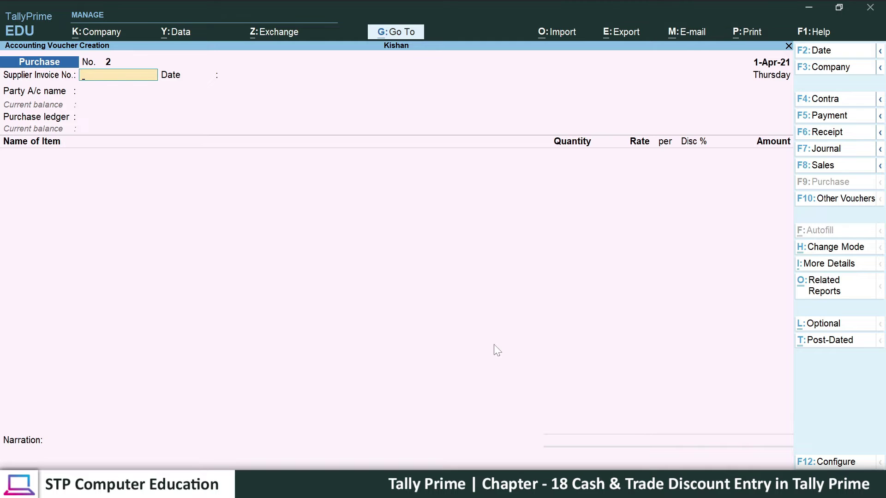
Reopen the saved purchase voucher and open the print preview of its invoice
key(Page_Up)
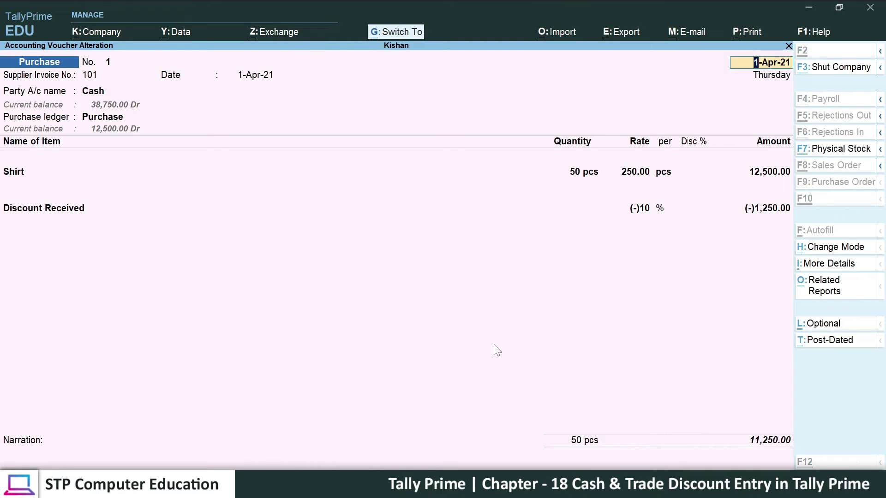
key(alt+p)
key(Left)
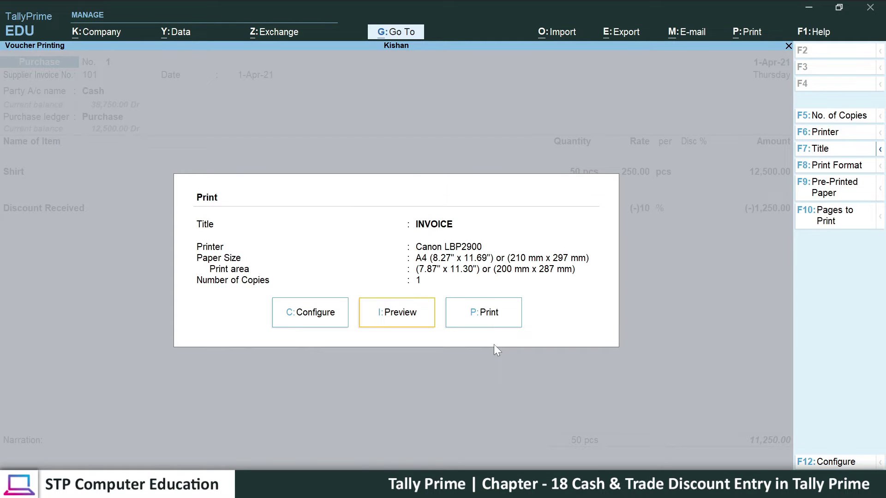
click(387, 318)
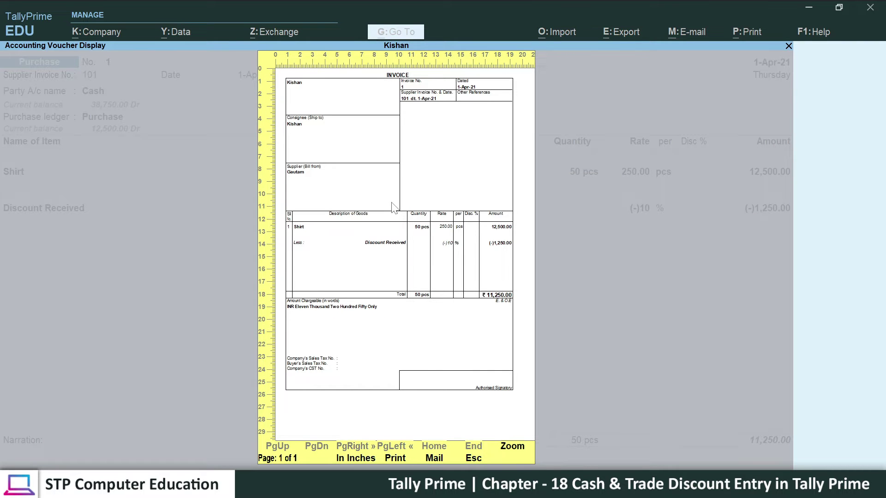
Zoom into the invoice preview, examine the item, discount and total lines, and return to the blank purchase voucher
click(393, 207)
scroll(325, 251, down, 1)
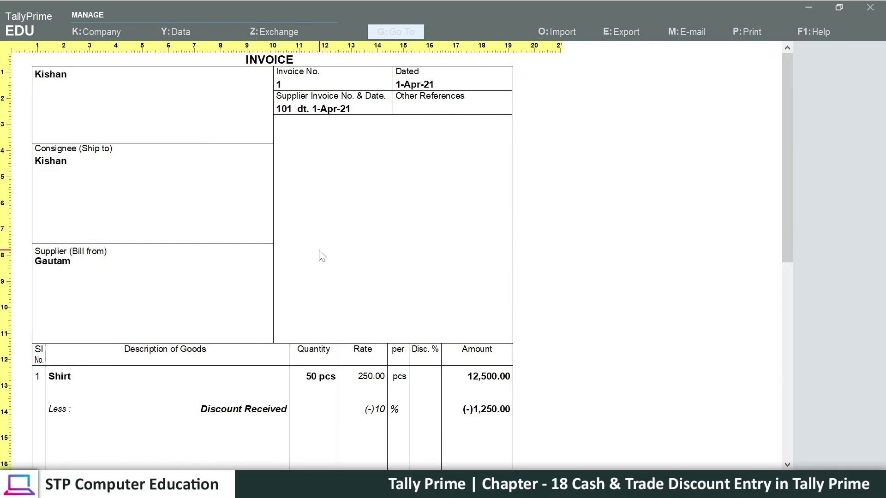
scroll(238, 196, down, 2)
scroll(238, 196, down, 3)
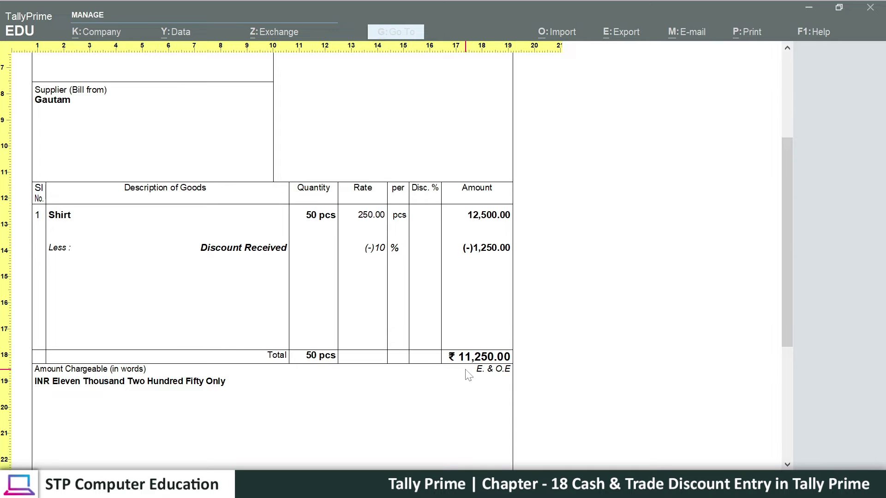
click(588, 353)
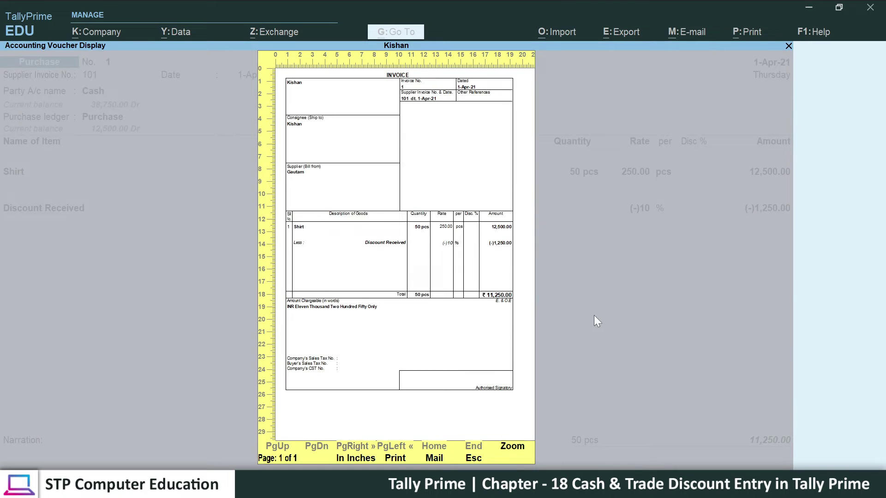
key(Escape)
key(Escape)
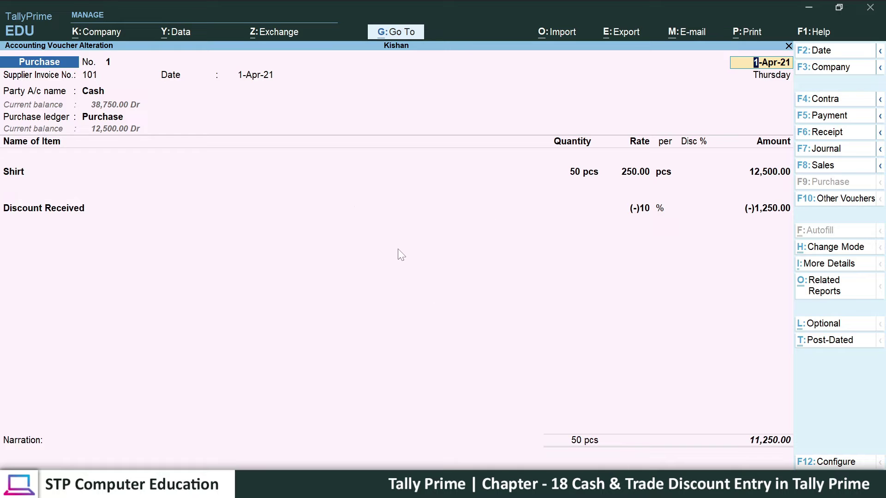
key(BackSpace)
key(Escape)
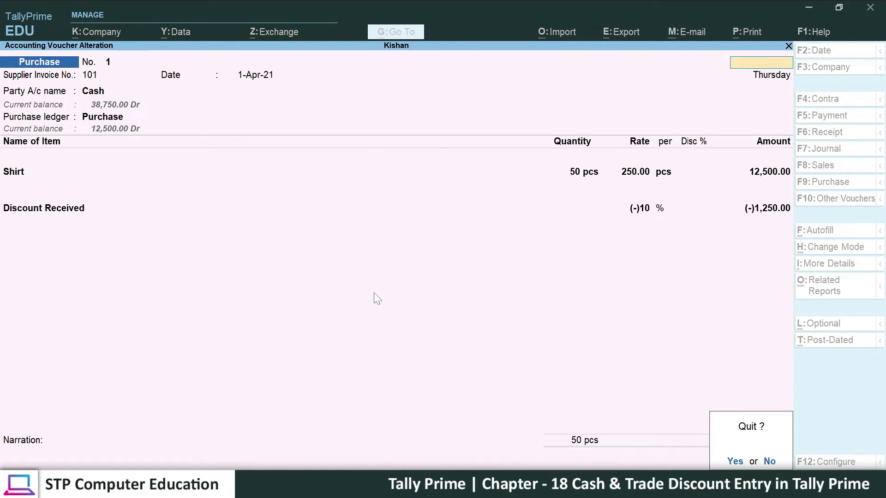
key(y)
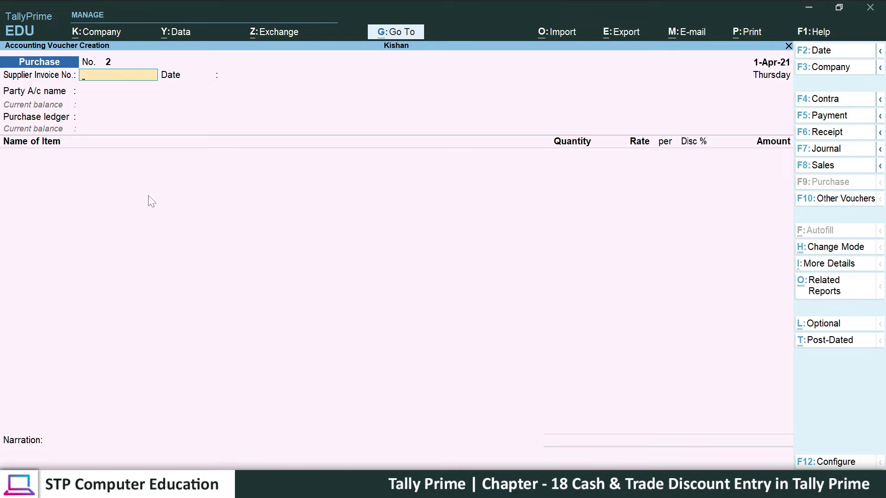
Switch to the exercise PDF and examine the supplier, items and trade discount of the 2-April purchase
key(alt+Tab)
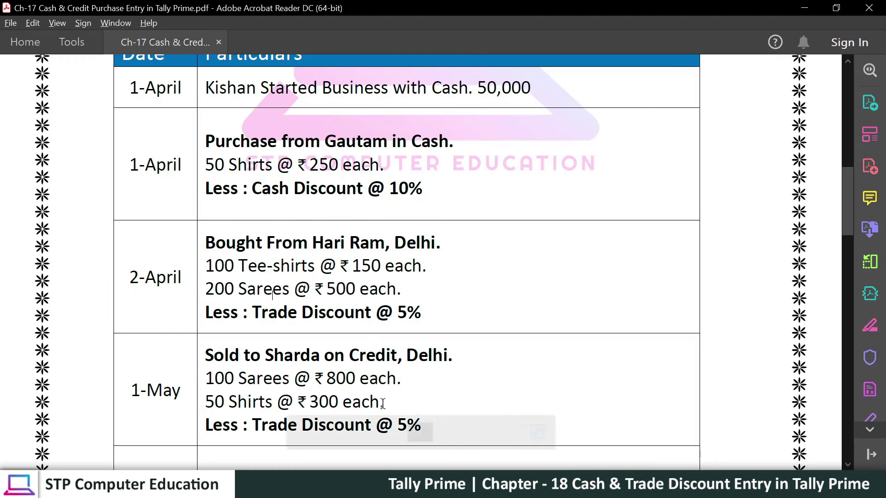
scroll(291, 282, down, 1)
drag(206, 220, 390, 223)
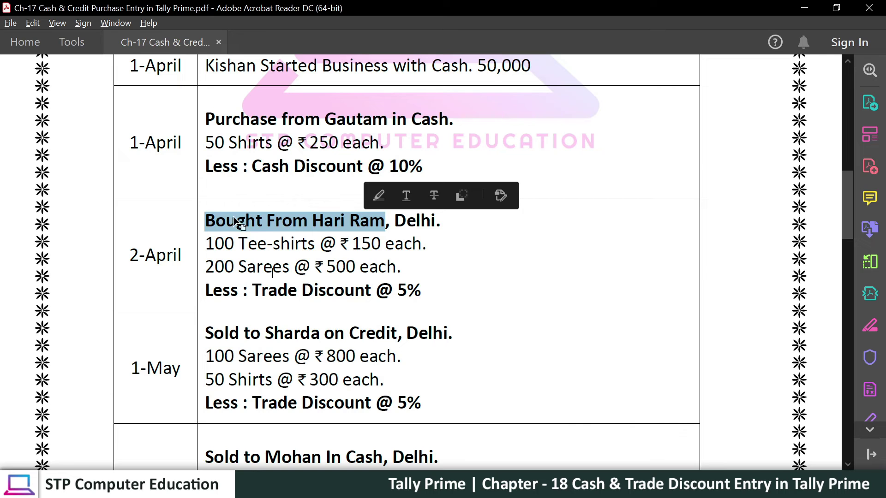
click(248, 226)
drag(220, 223, 252, 221)
drag(314, 222, 364, 222)
scroll(345, 242, down, 1)
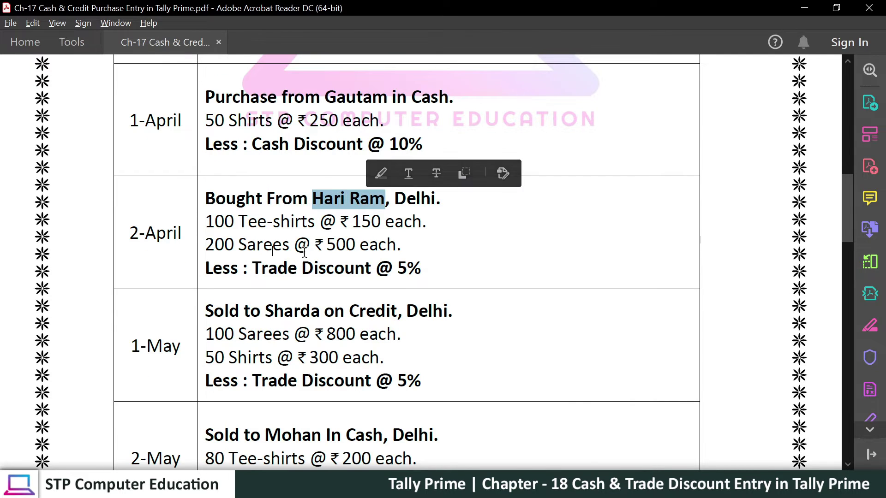
drag(247, 223, 281, 245)
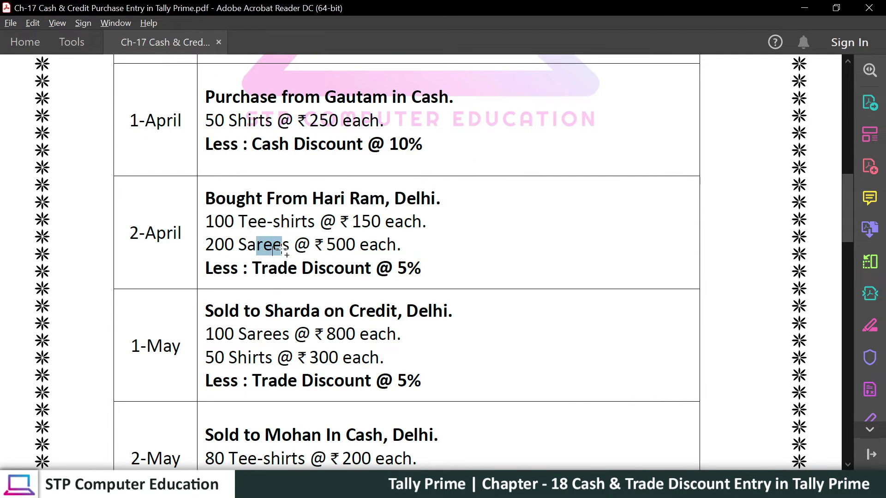
click(248, 204)
drag(205, 198, 390, 202)
click(361, 207)
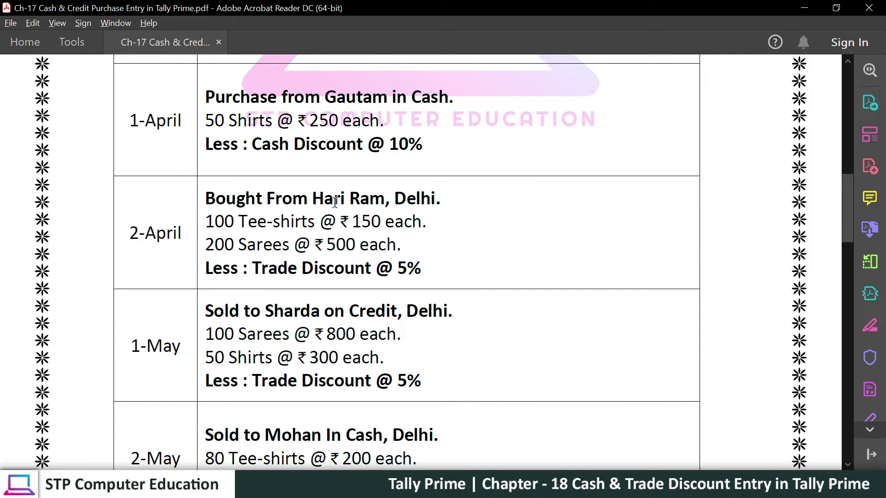
drag(253, 268, 421, 275)
click(402, 271)
click(361, 267)
scroll(321, 282, up, 2)
In TallyPrime, enter supplier invoice number 102 and, following the exercise PDF, set the voucher and supplier invoice dates to 2-4-2021
key(alt+Tab)
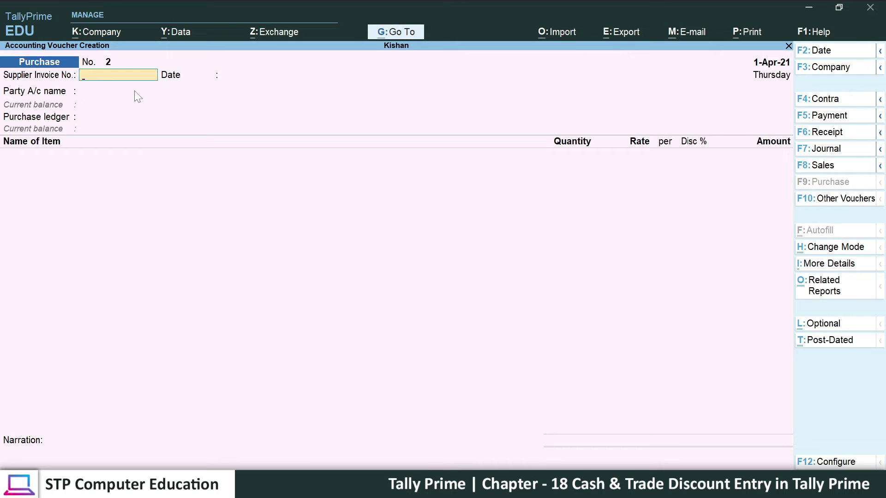
key(Return)
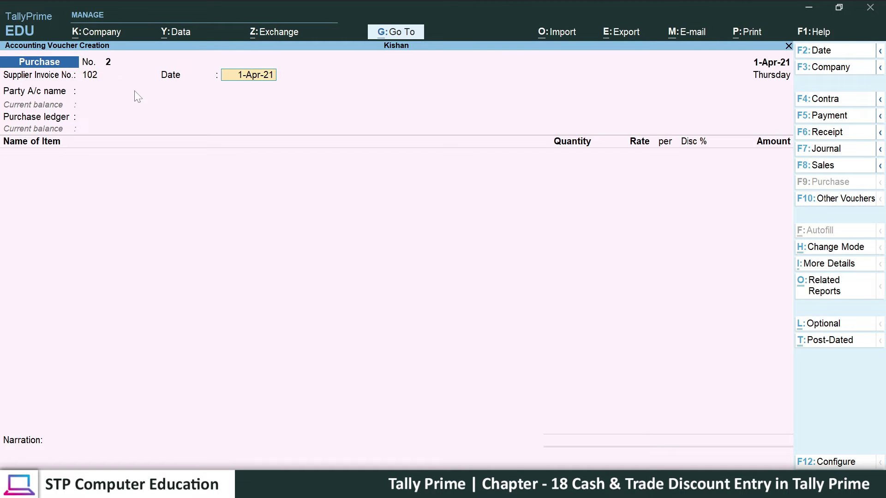
key(alt+Tab)
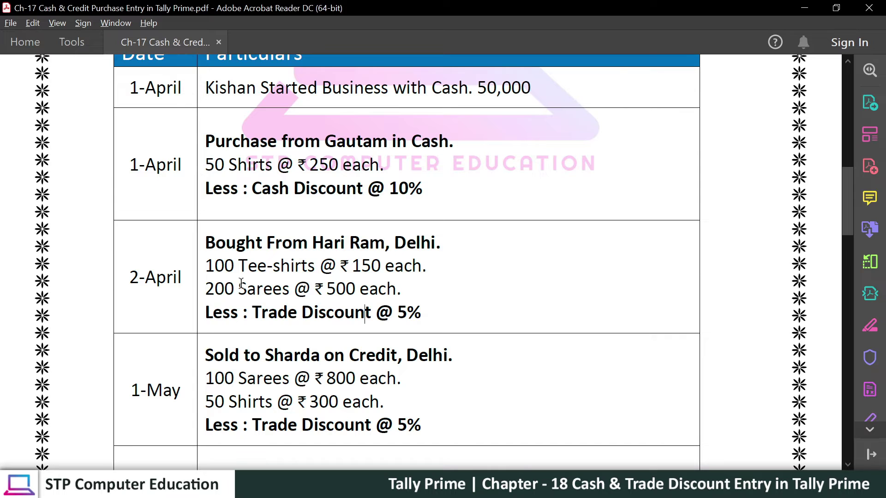
drag(129, 279, 187, 280)
key(alt+Tab)
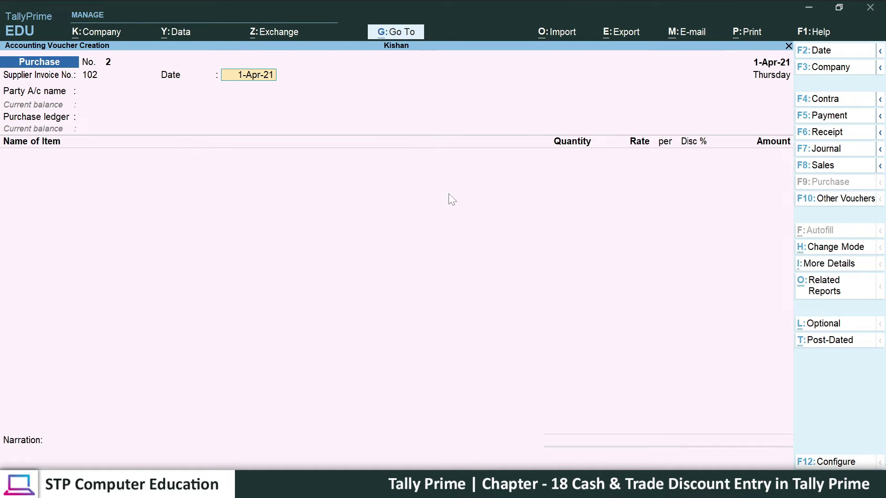
key(F2)
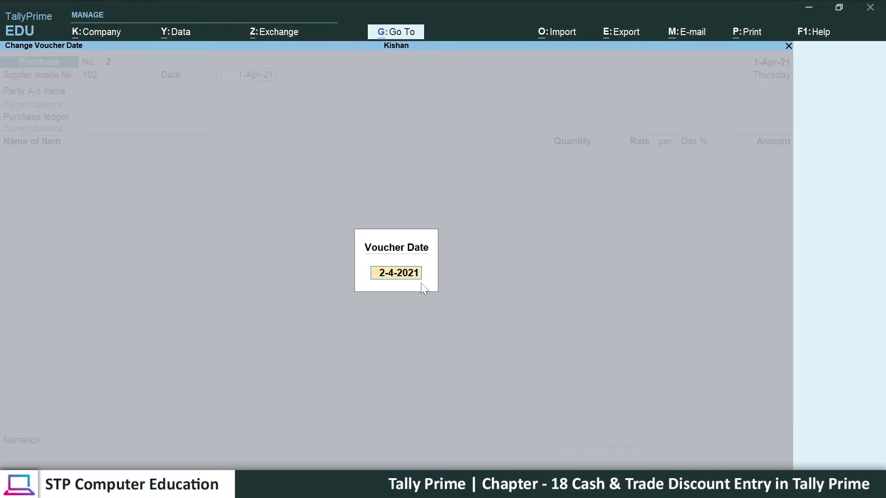
key(Return)
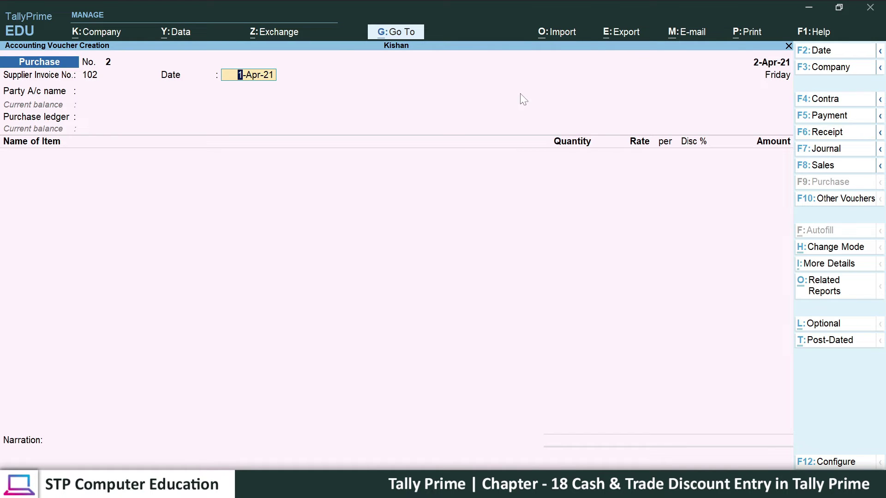
text(2-4-2021)
key(Return)
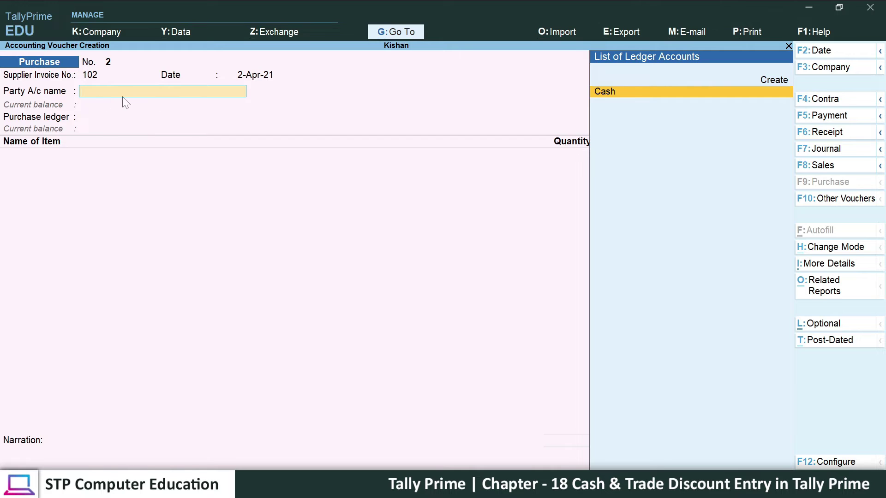
Check the supplier's name in the exercise PDF and, in TallyPrime, start a ledger for that supplier under Sundry Creditors
key(alt+Tab)
drag(310, 242, 387, 242)
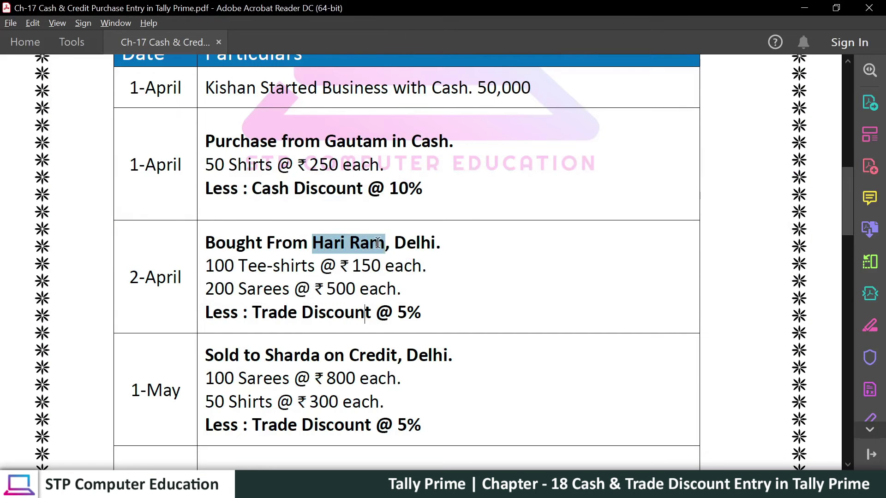
key(alt+Tab)
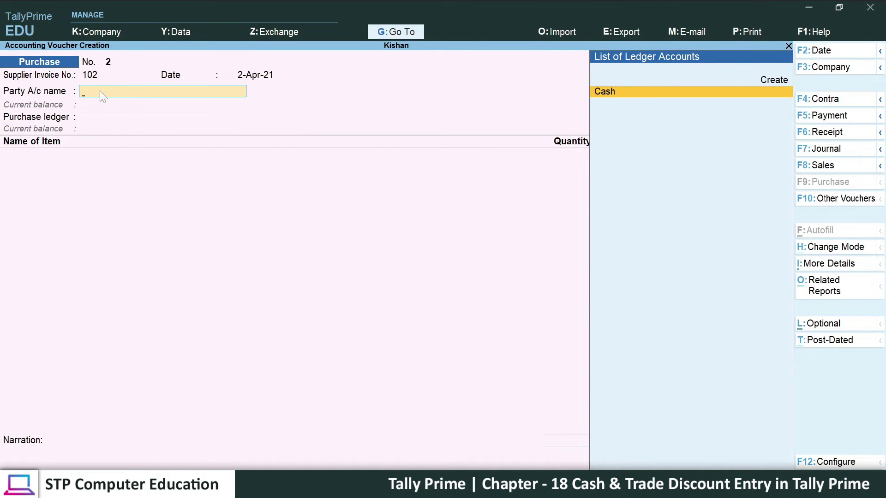
key(alt)
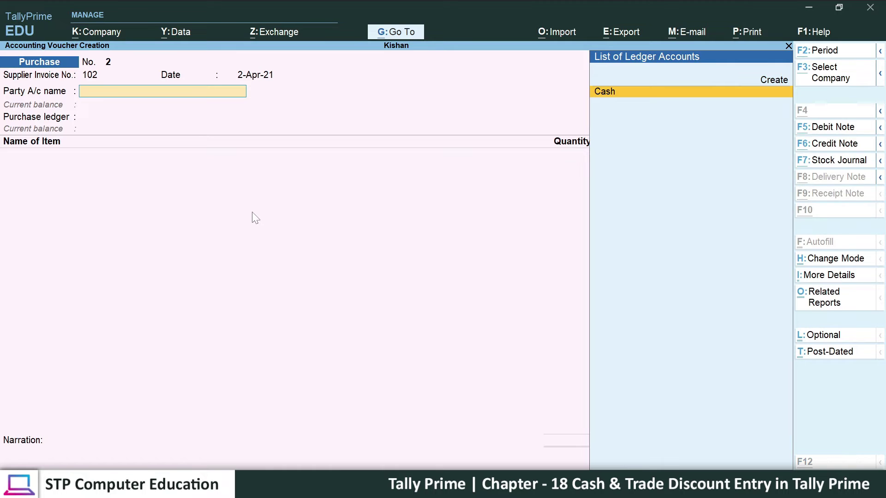
key(alt+c)
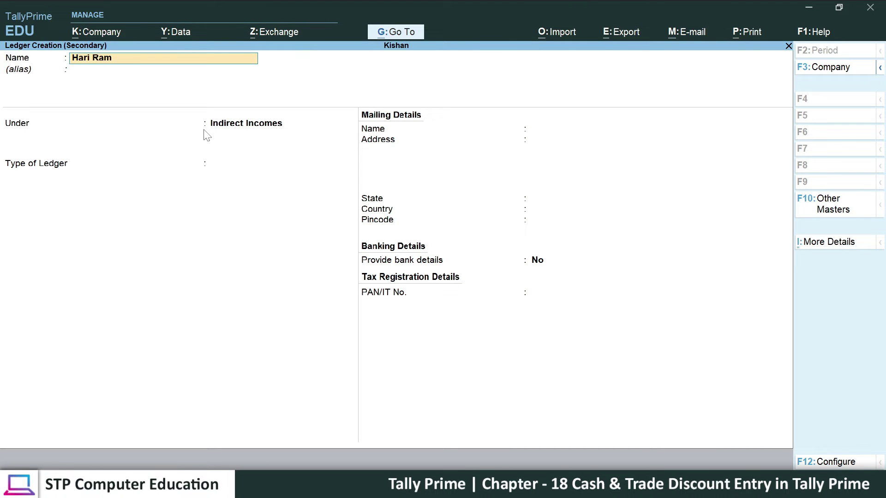
key(Return)
text(S)
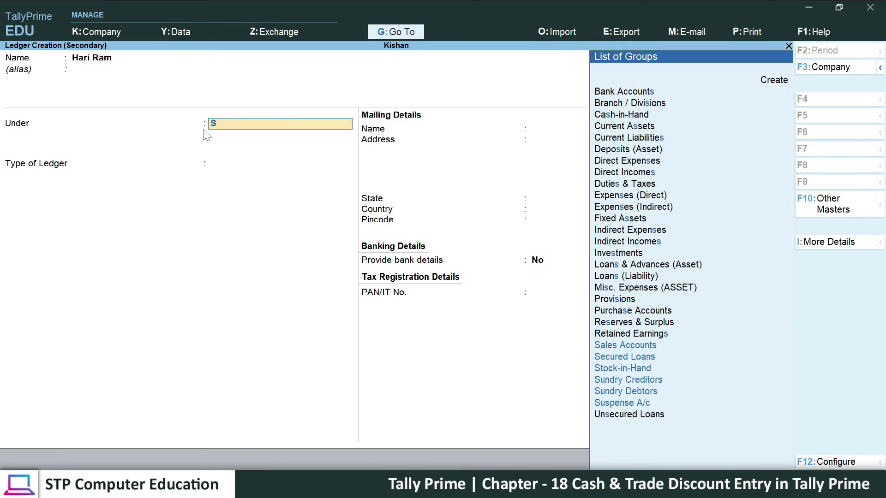
key(Down)
key(Down)
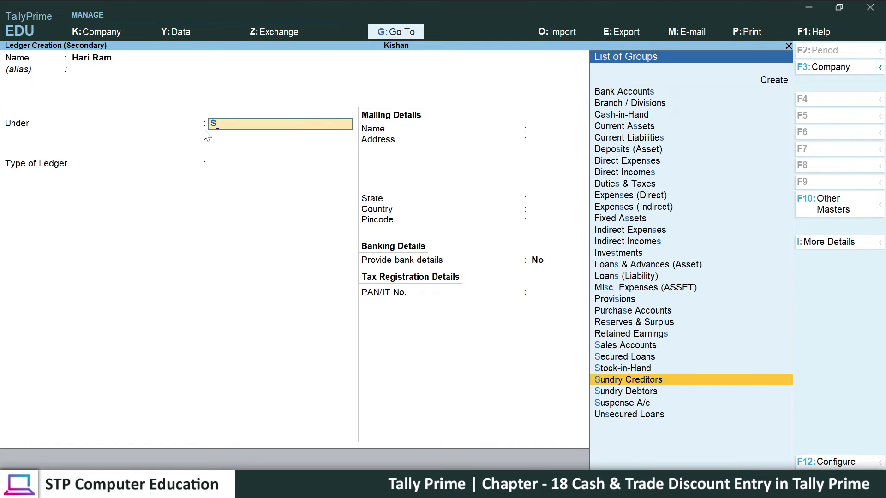
key(Return)
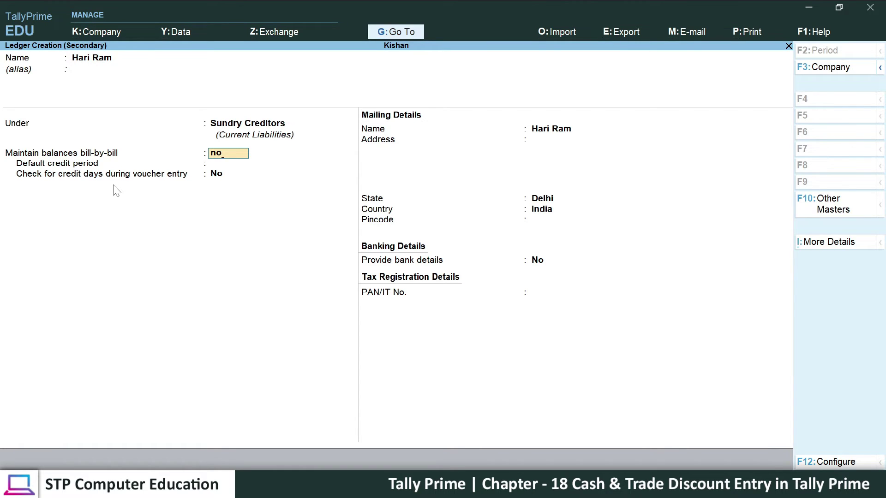
Set the supplier ledger's bill-by-bill balances to No, keep its remaining mailing and bank defaults, and save the ledger
key(Return)
key(Return)
key(Return)
key(Return)
key(Return)
key(Return)
key(Return)
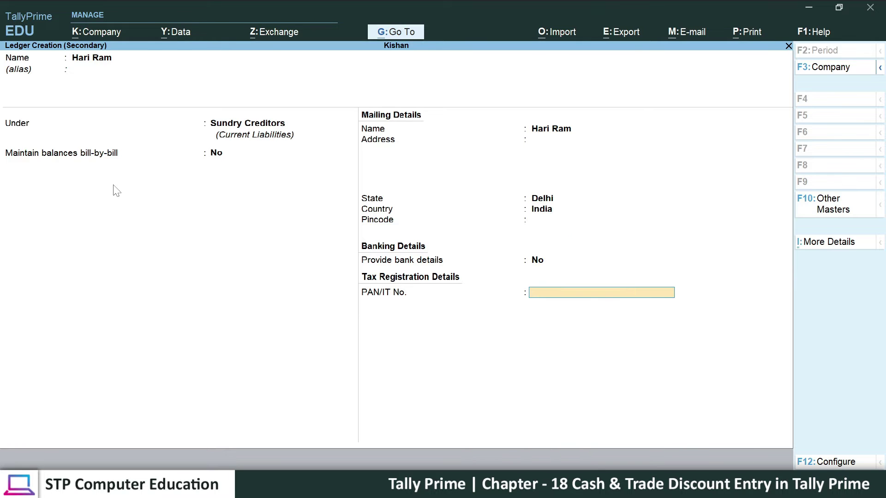
key(Return)
key(Return)
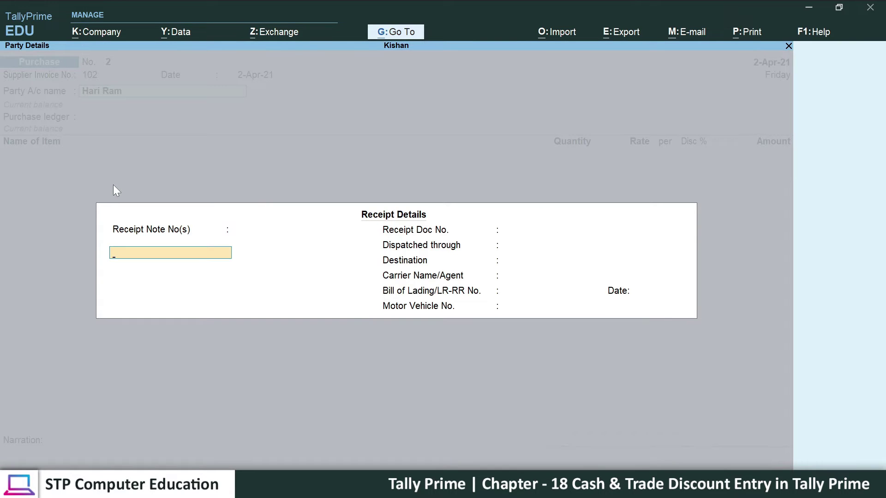
Leave all receipt details of the purchase blank
key(Return)
key(Return)
key(Return)
key(Return)
key(Return)
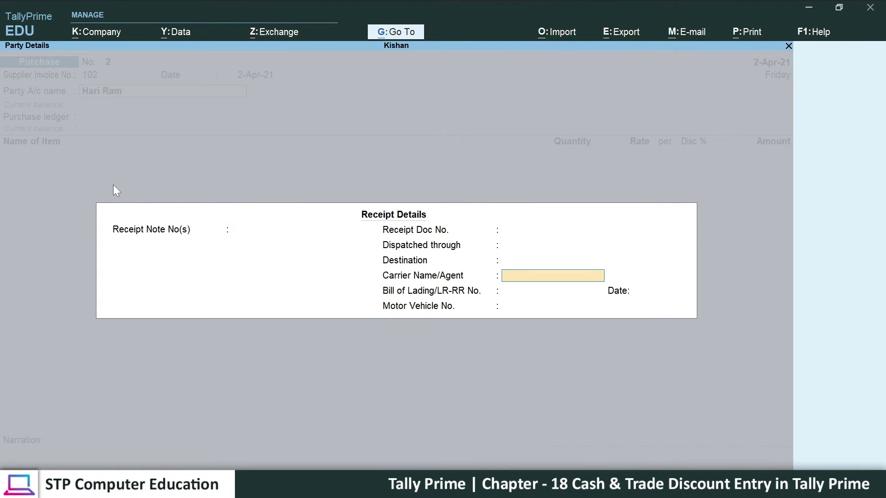
key(Return)
key(Return)
key(Return)
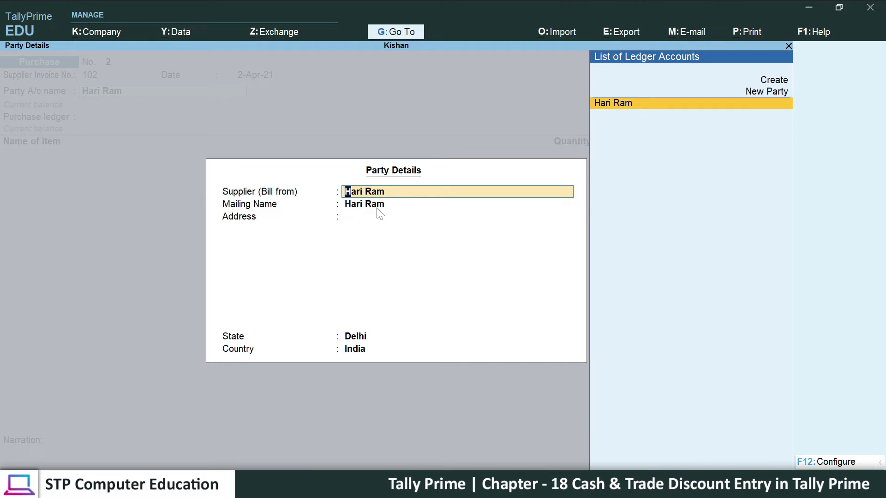
Accept the supplier's party details and use Purchase as the voucher's purchase ledger
key(Return)
key(Return)
key(Return)
key(Return)
key(Return)
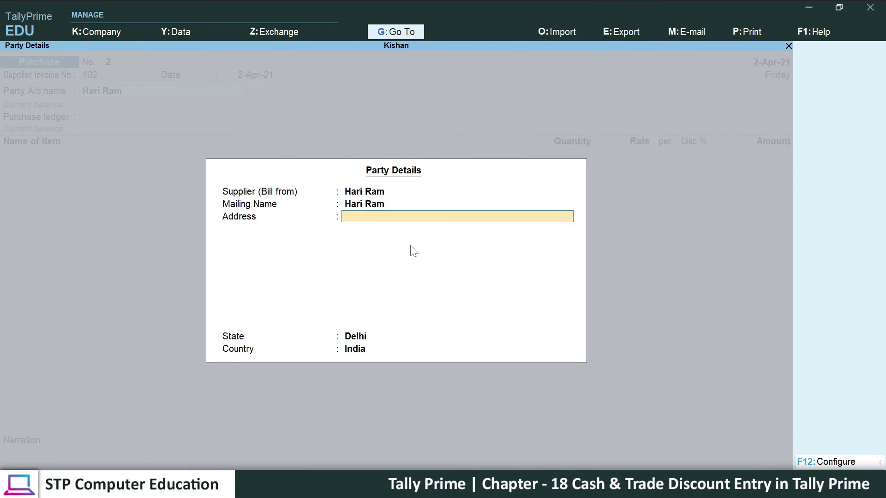
key(Return)
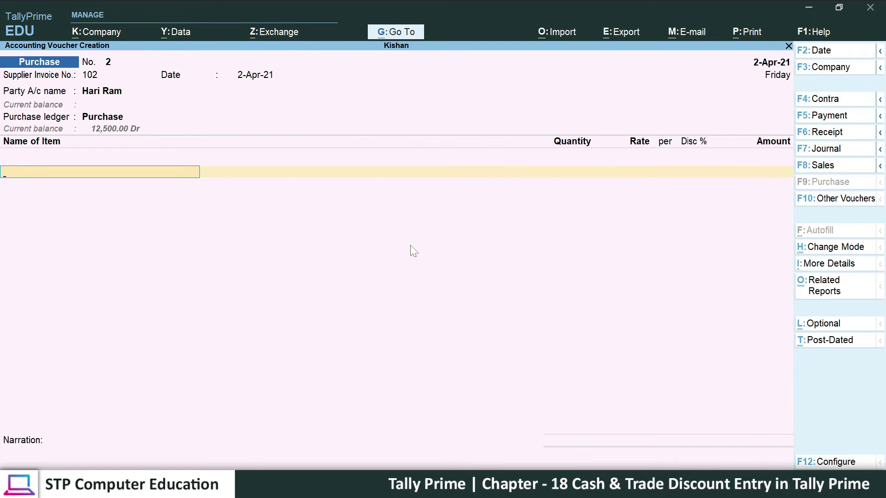
key(BackSpace)
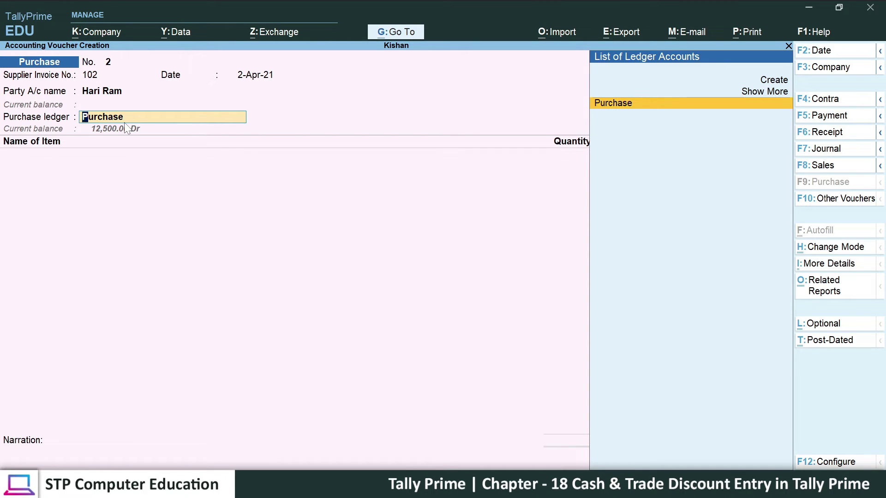
key(Return)
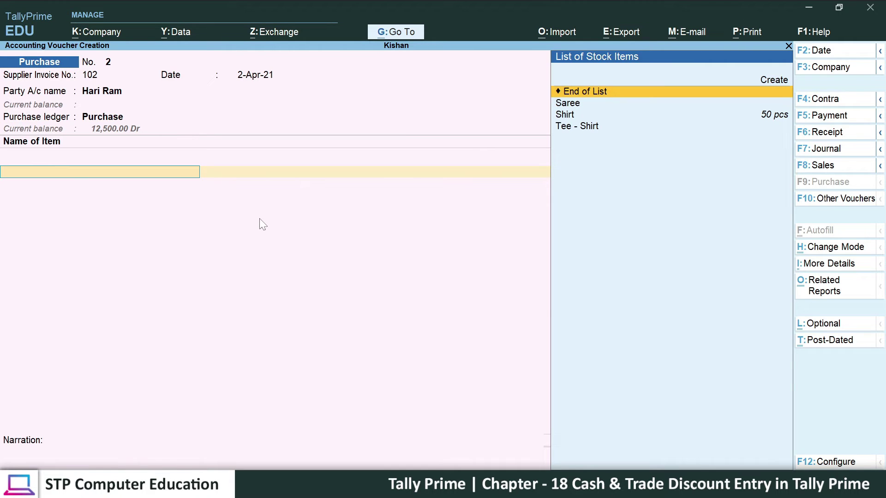
Following the 2-April entry in the exercise PDF, add 100 pcs of Tee - Shirt at a rate of 150 in TallyPrime
key(alt+Tab)
drag(202, 268, 411, 268)
key(alt+Tab)
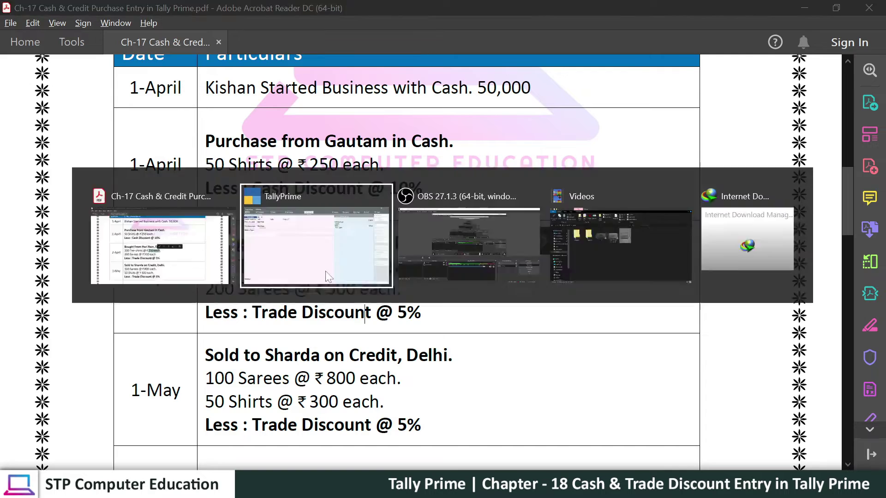
key(Down)
key(Down)
key(Down)
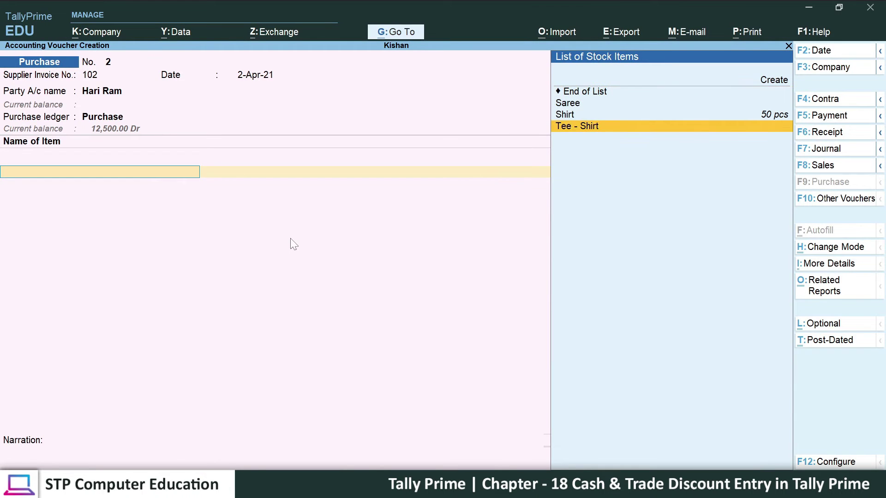
key(Return)
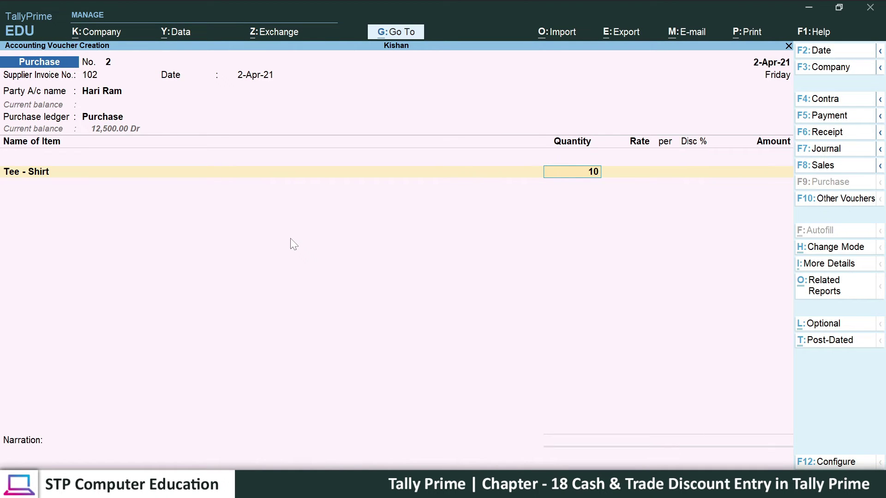
key(Return)
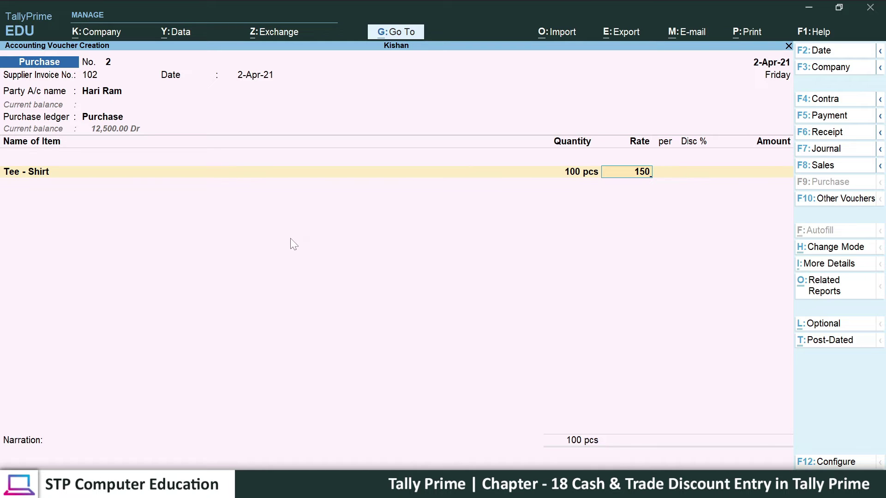
key(Return)
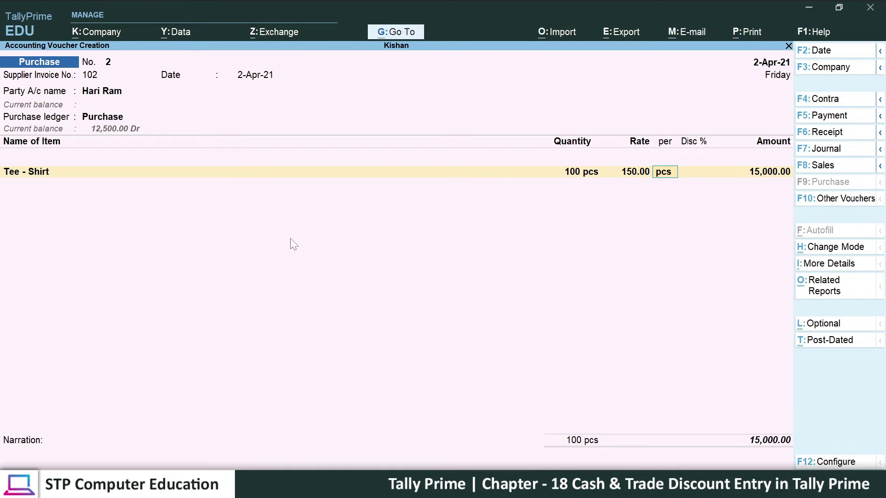
Check the trade discount in the exercise PDF and give the Tee - Shirt line in TallyPrime a 5% discount
key(alt+Tab)
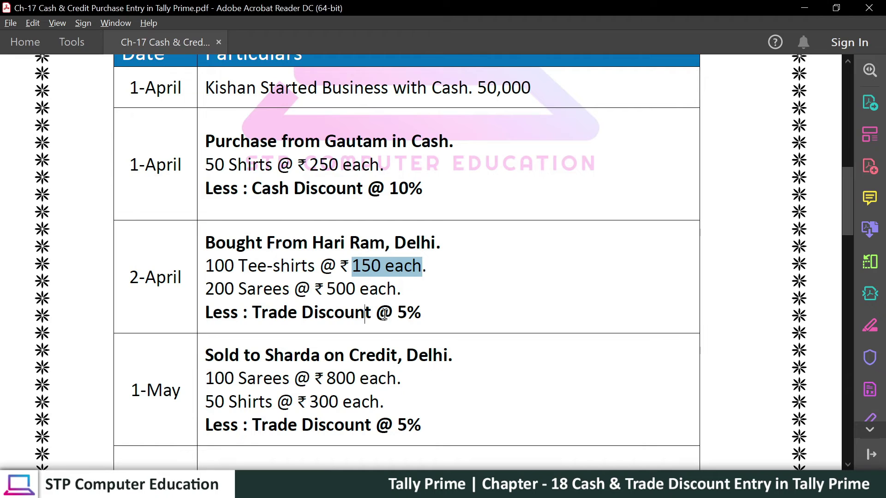
key(alt+Tab)
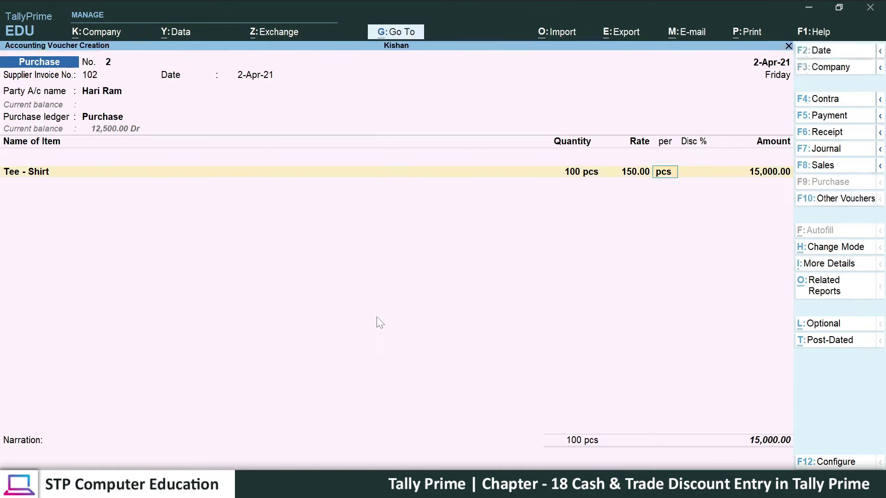
key(Return)
key(Return)
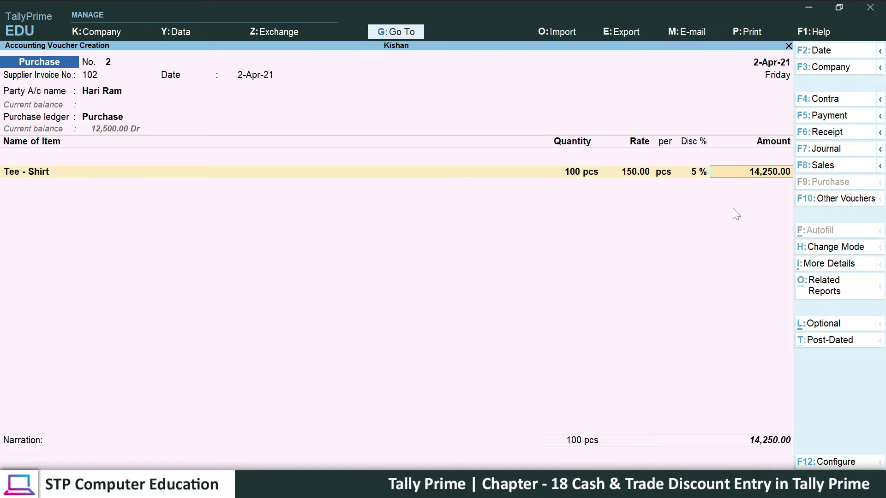
key(Return)
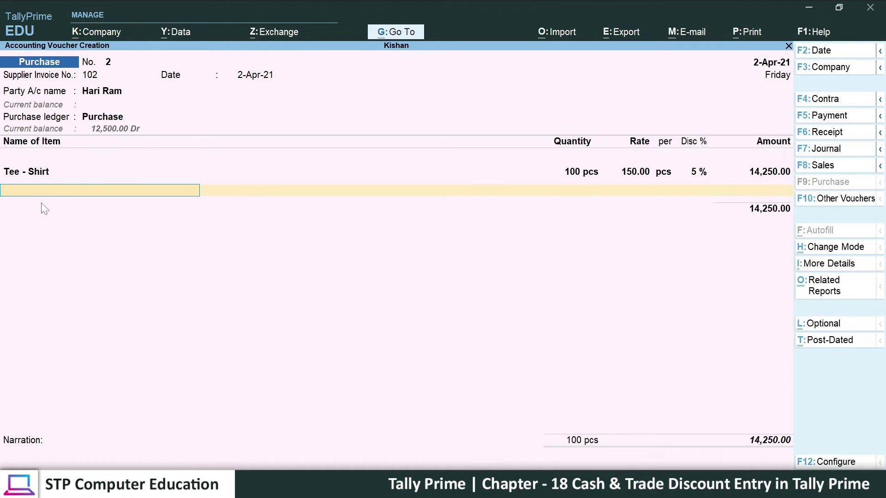
Look up the sarees in the exercise PDF and add 200 pcs of Saree at a rate of 500 to the TallyPrime voucher
key(alt+Tab)
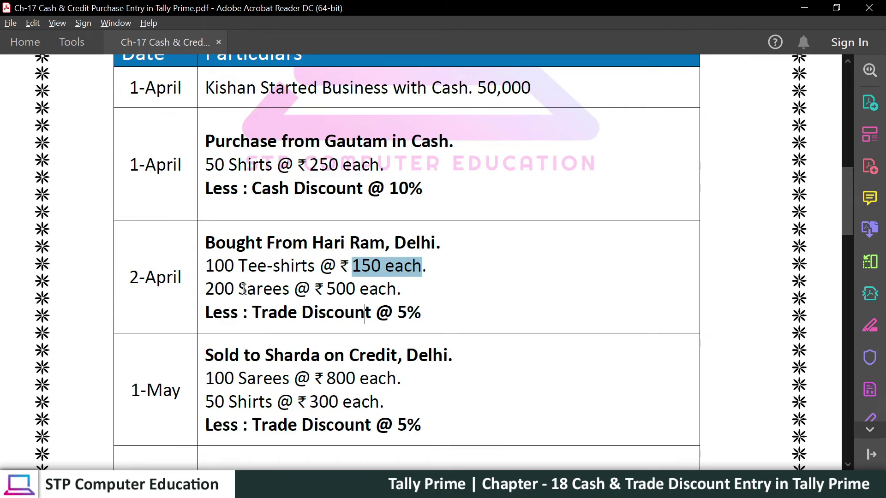
drag(247, 290, 273, 290)
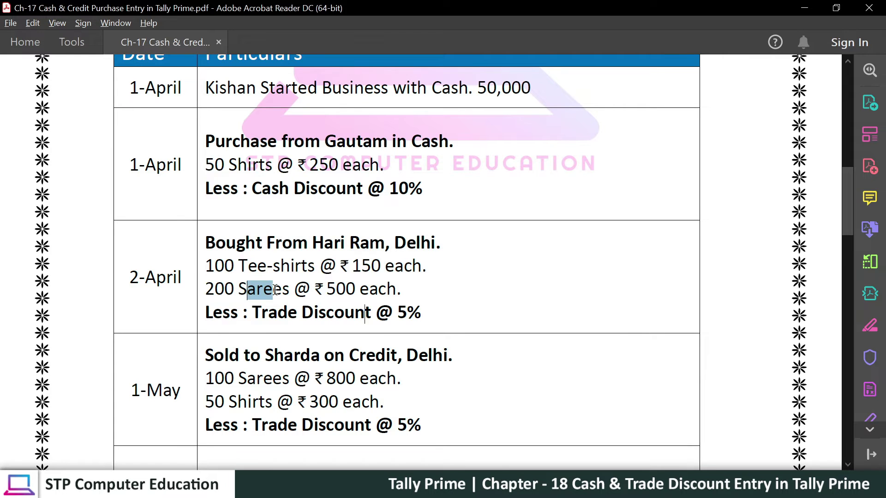
drag(327, 290, 396, 290)
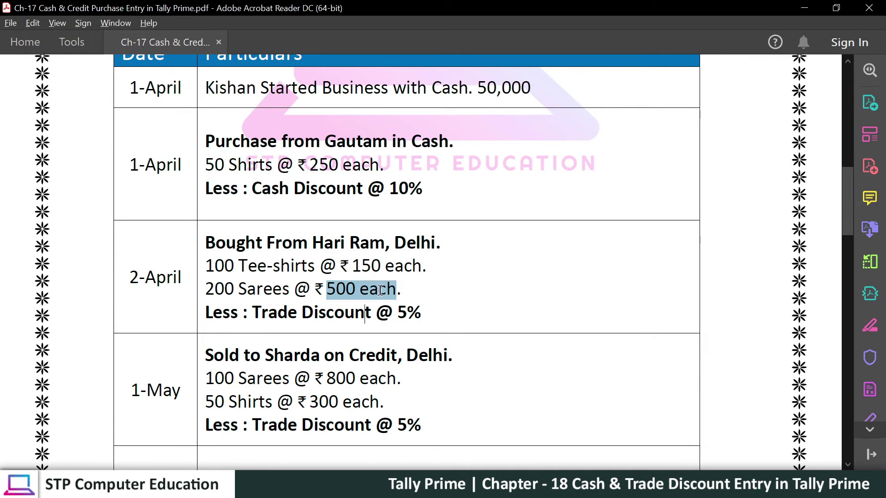
key(alt+Tab)
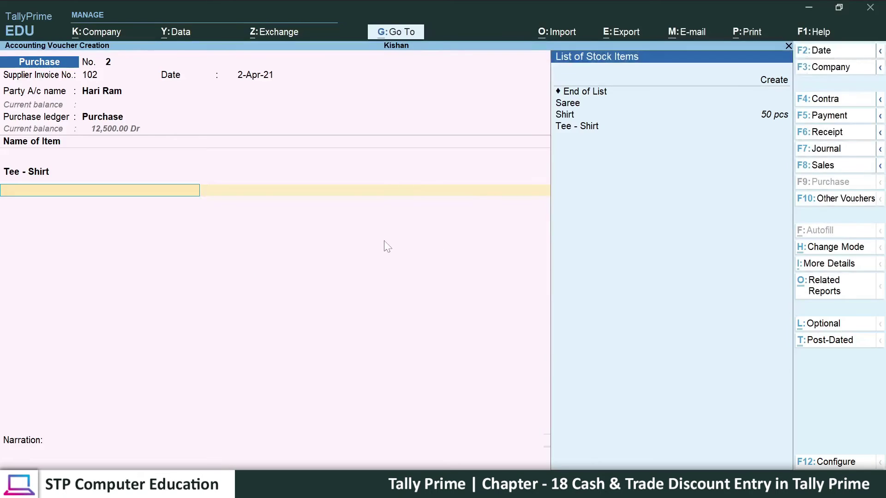
key(Down)
key(Down)
key(Down)
key(Return)
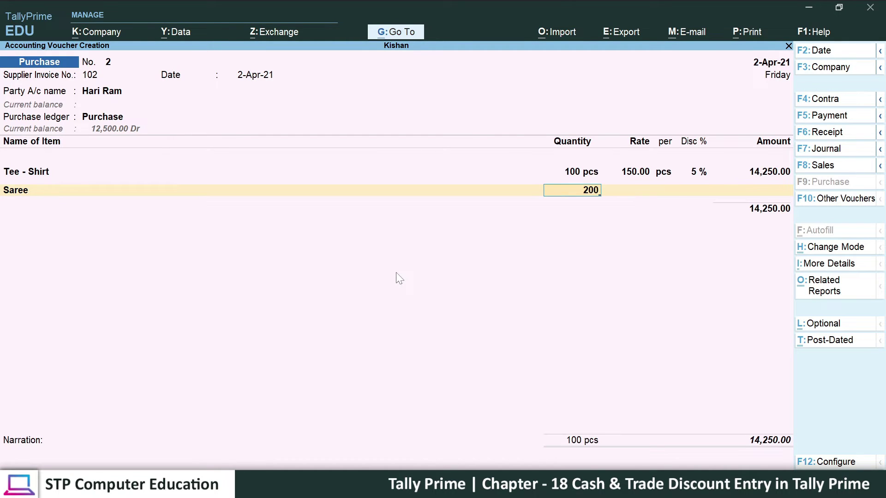
key(Return)
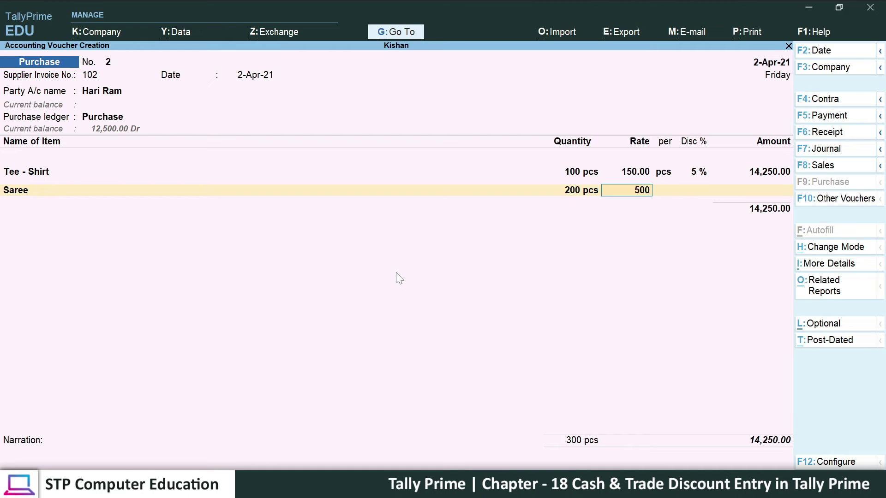
key(Return)
Apply a 5% discount to the Saree line and close the item list
key(Return)
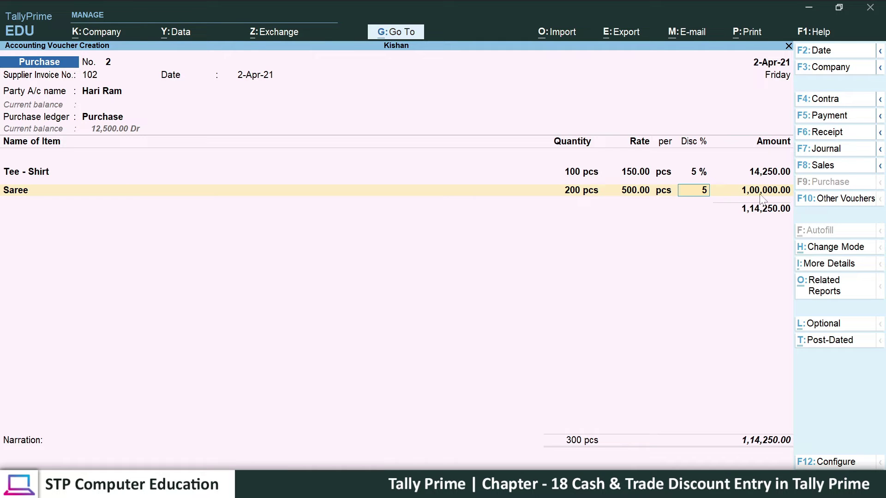
key(Return)
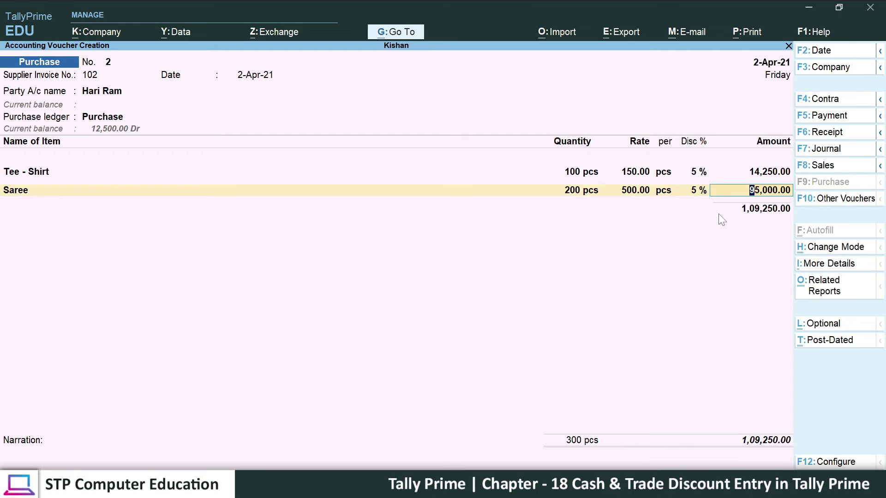
key(Return)
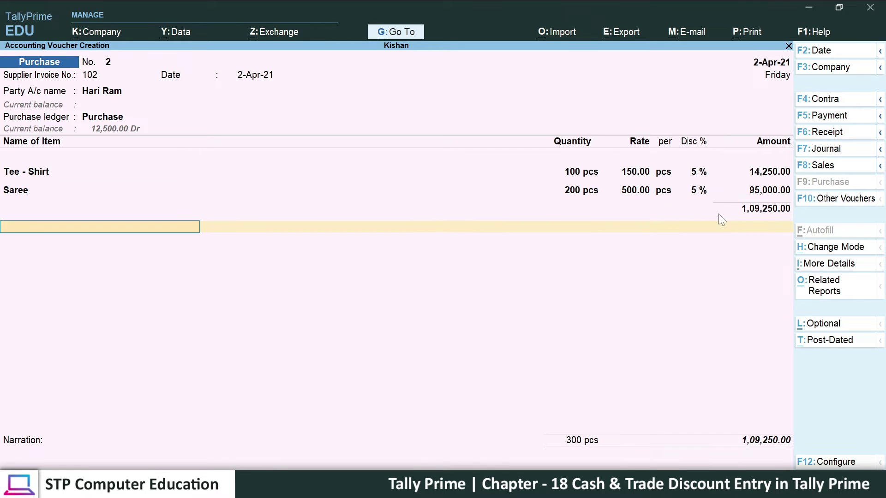
End the item list, leave the narration blank and save the 2-April purchase voucher
key(Return)
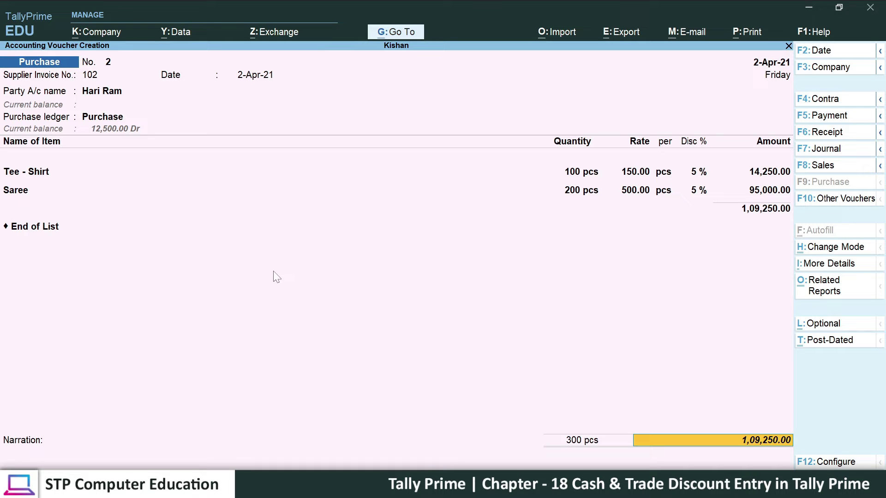
key(Return)
key(Return)
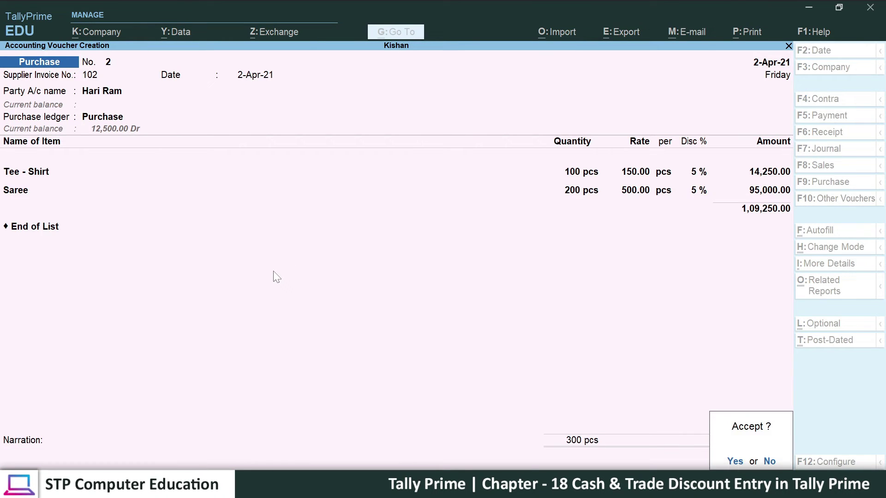
key(Return)
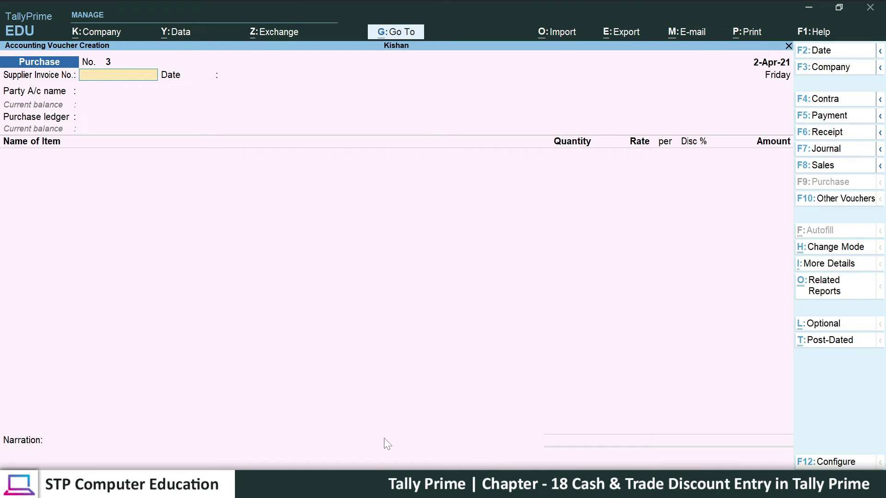
Switch to the exercise PDF and review the 1-May credit sale alongside the April purchase entries
key(alt+Tab)
scroll(277, 289, down, 3)
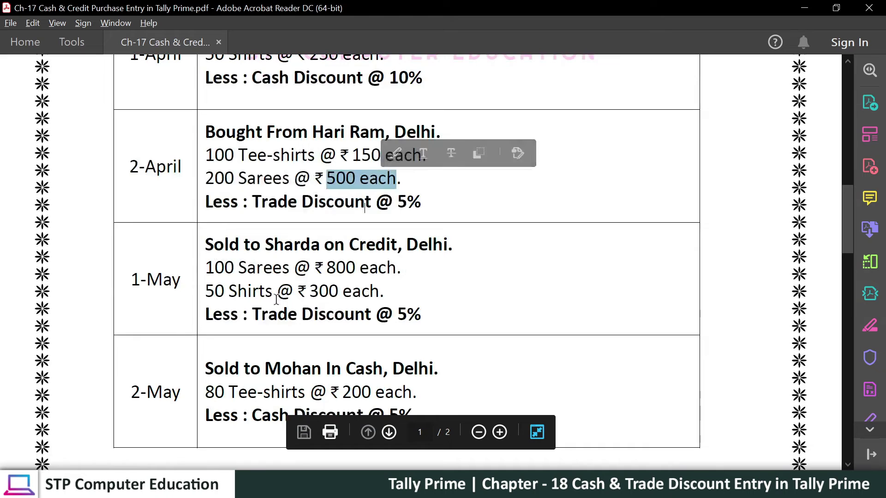
scroll(253, 263, down, 1)
drag(446, 200, 206, 201)
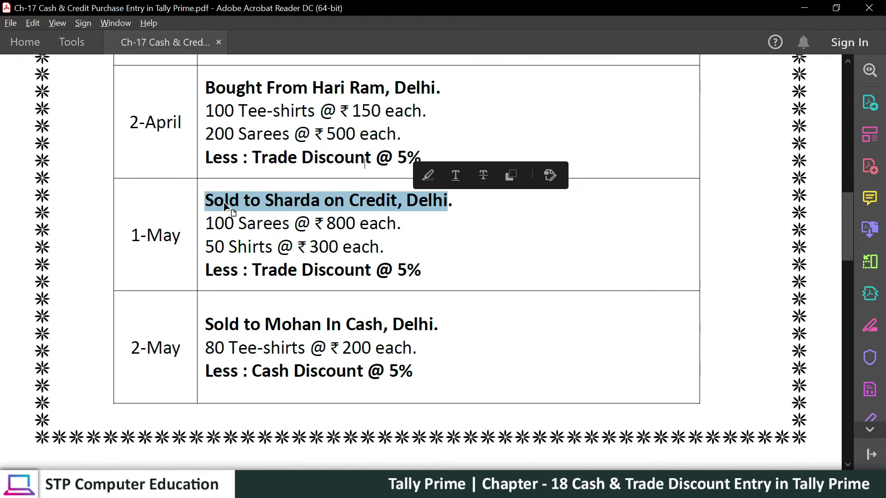
click(380, 203)
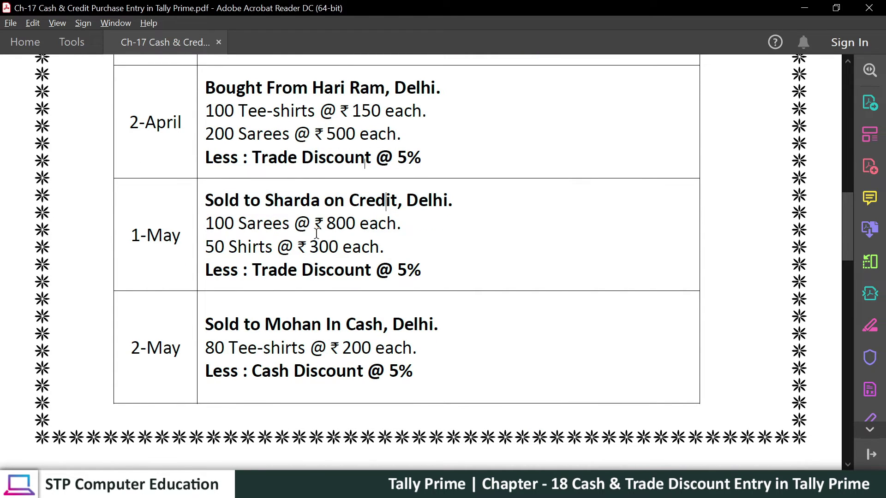
drag(205, 201, 367, 202)
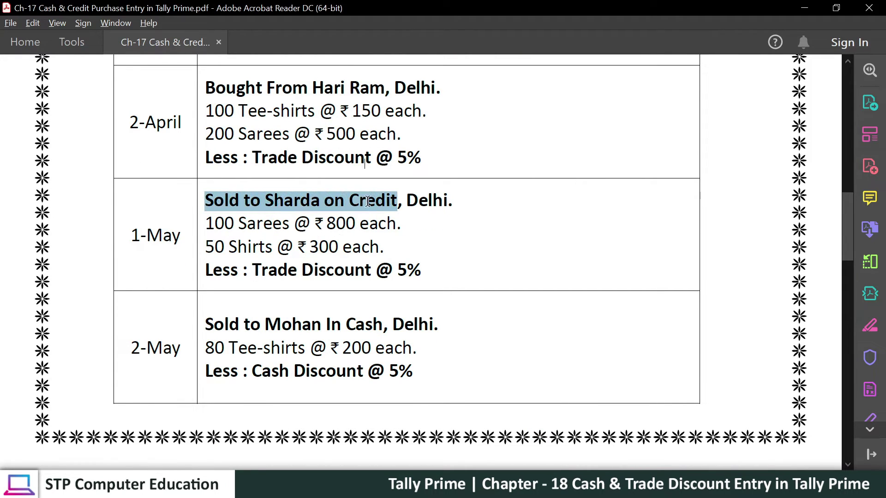
scroll(237, 107, up, 5)
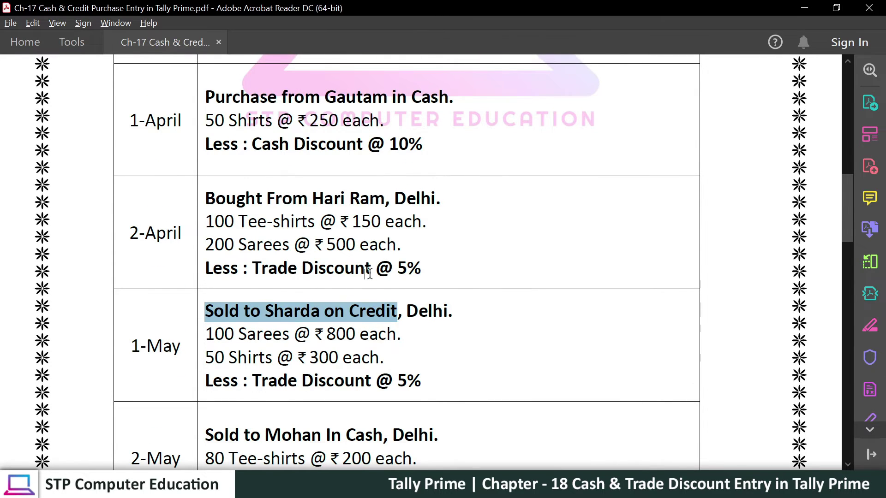
scroll(413, 271, up, 3)
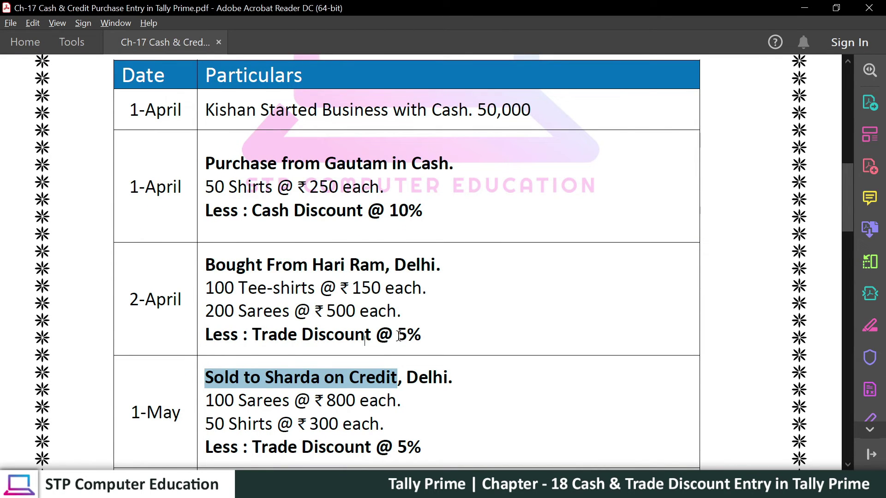
scroll(399, 336, down, 2)
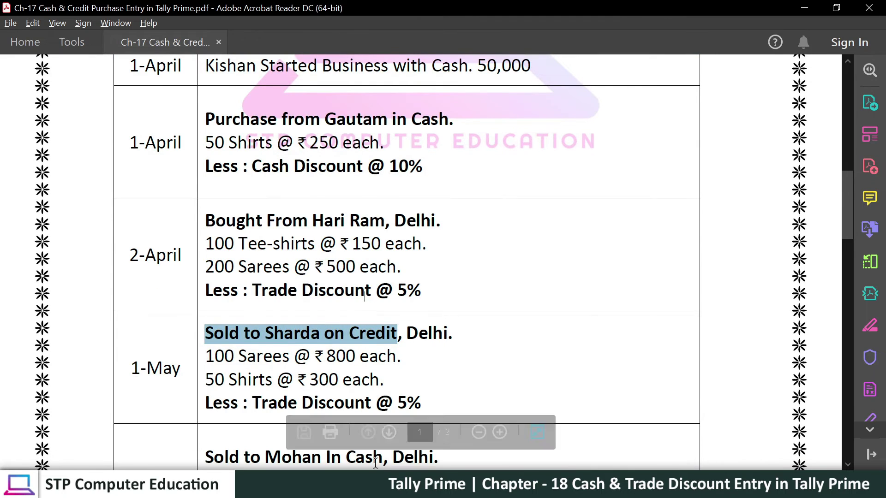
Return to TallyPrime, leave the blank purchase voucher and examine the Garment group's items in the Stock Summary
key(alt+Tab)
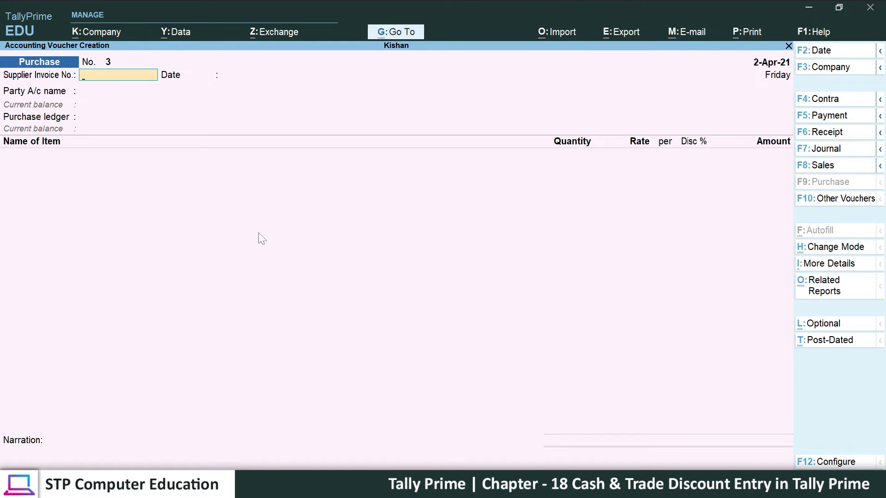
key(Escape)
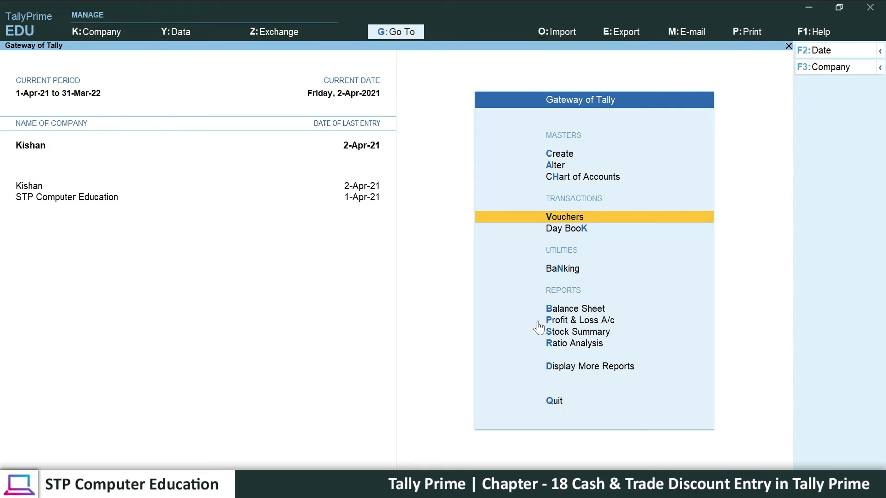
click(599, 334)
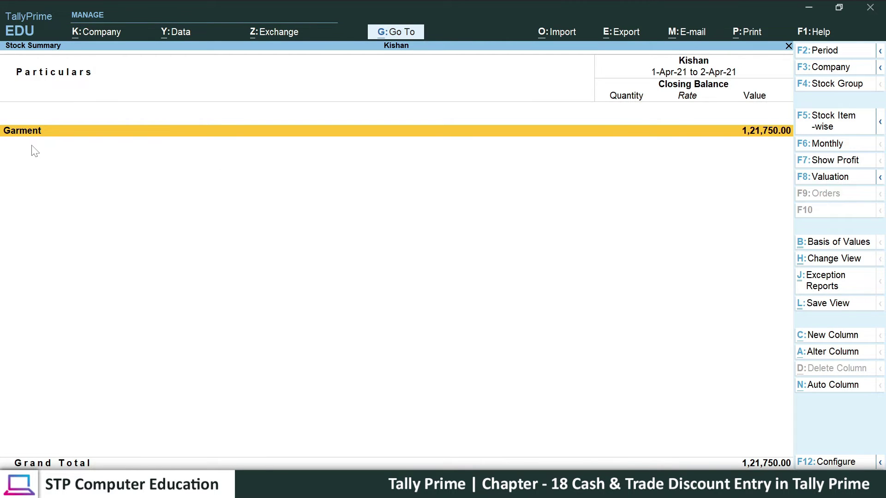
key(Return)
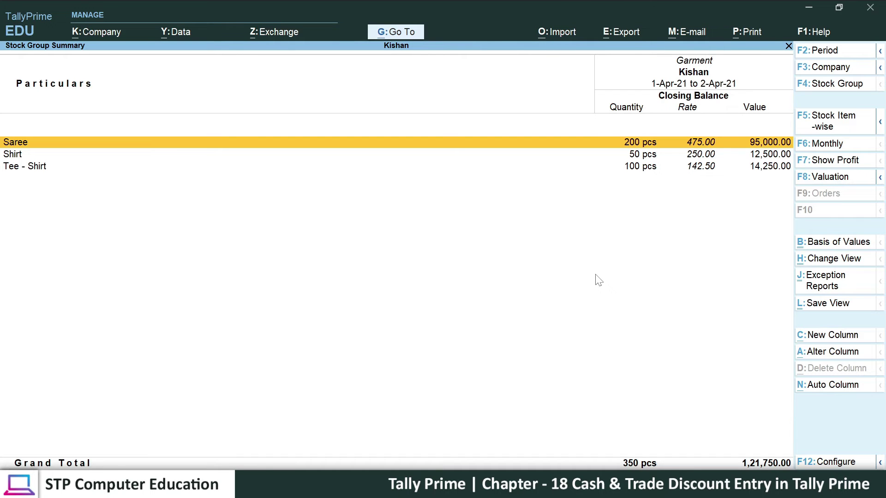
key(Escape)
key(Escape)
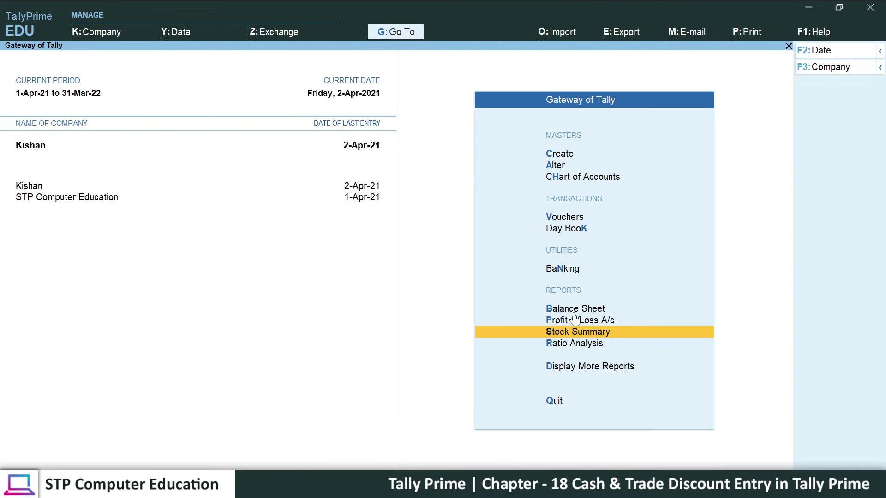
Switch to the exercise PDF and read the 1-May credit sale's date, party line and saree rate
key(alt+Tab)
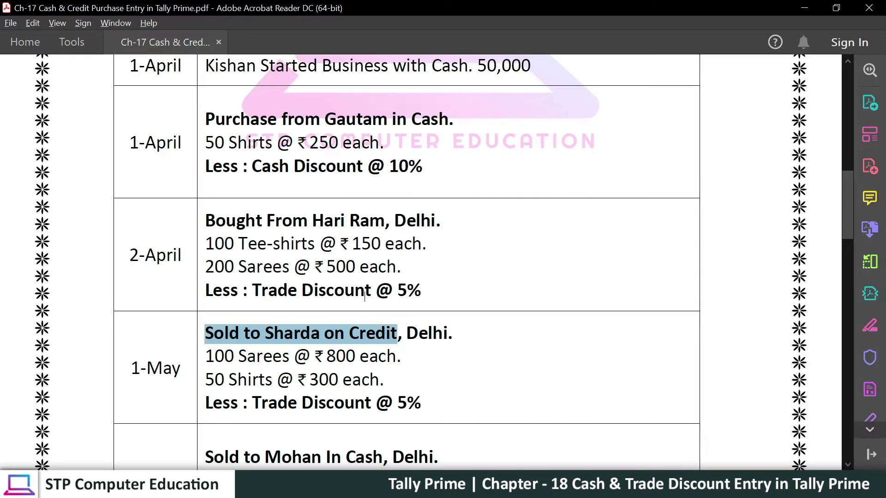
scroll(338, 358, down, 3)
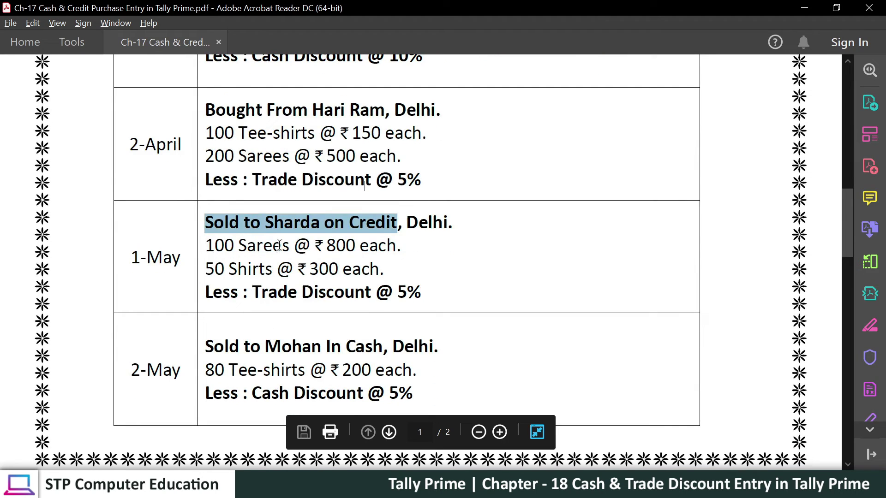
click(280, 245)
drag(136, 255, 179, 260)
click(266, 270)
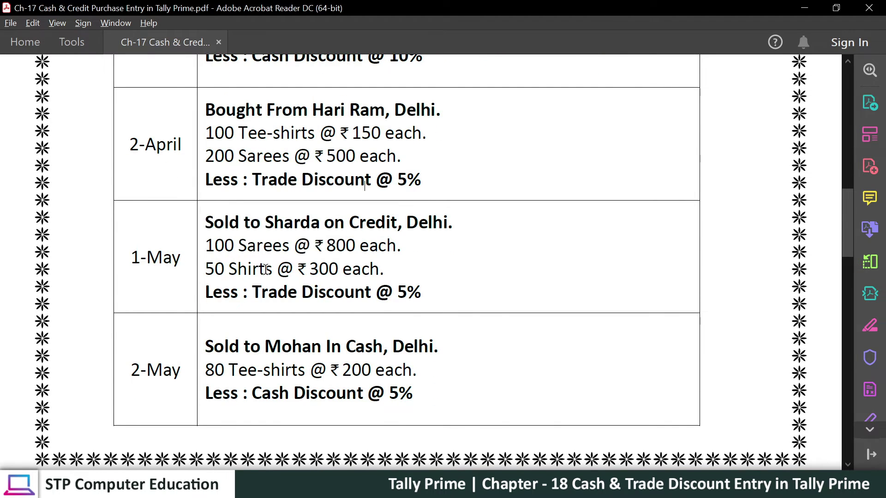
drag(205, 223, 406, 224)
click(299, 225)
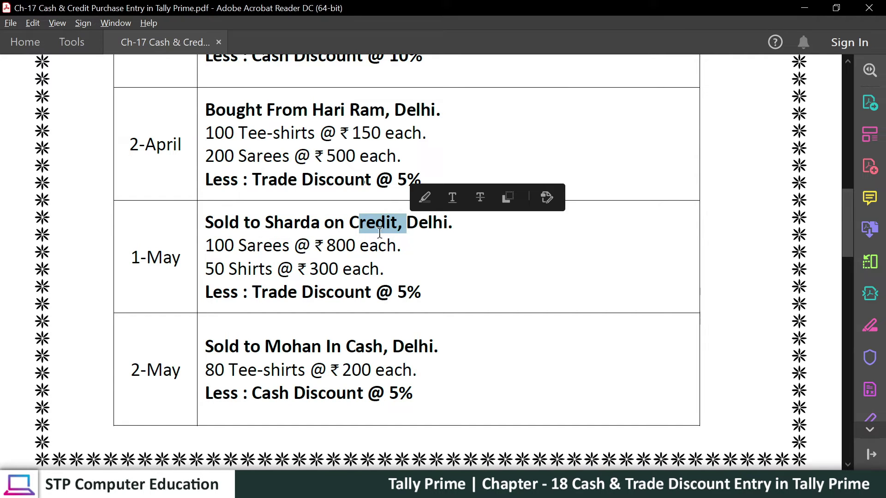
drag(239, 245, 272, 246)
drag(326, 245, 346, 246)
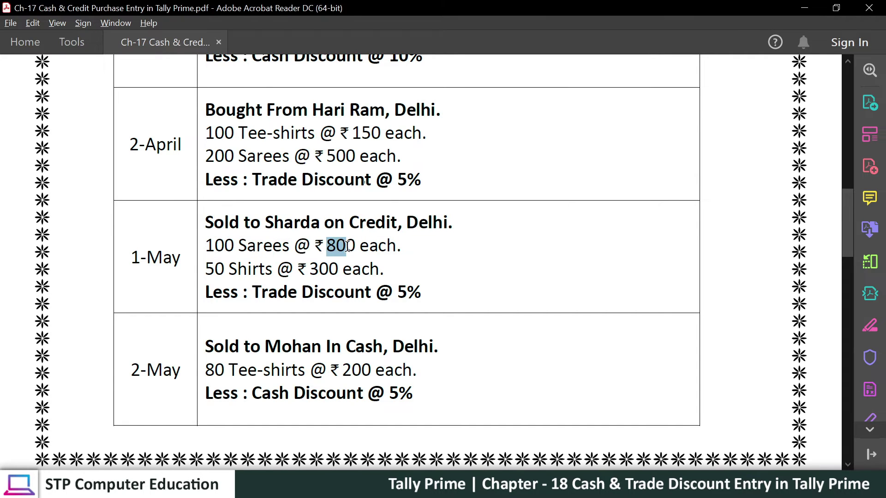
Compare the 1-May selling rates of the sarees and shirts with their April purchase rates in the exercise PDF
scroll(228, 273, up, 2)
drag(255, 298, 282, 298)
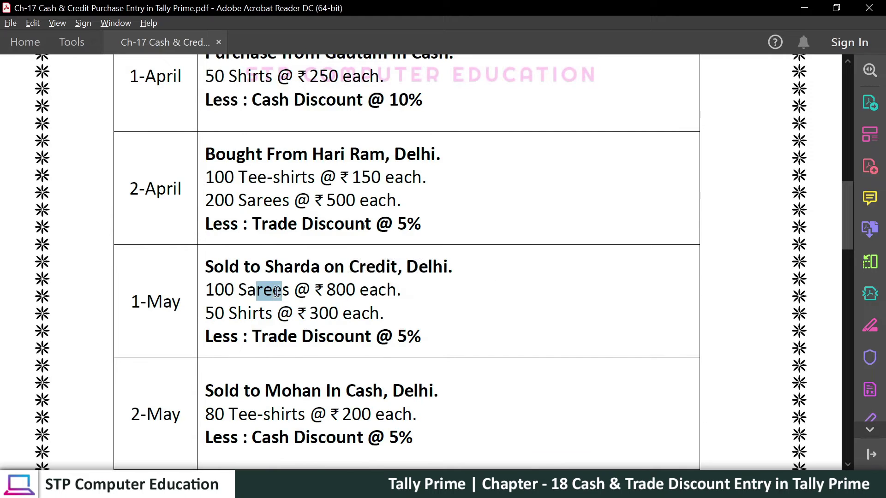
drag(327, 224, 359, 224)
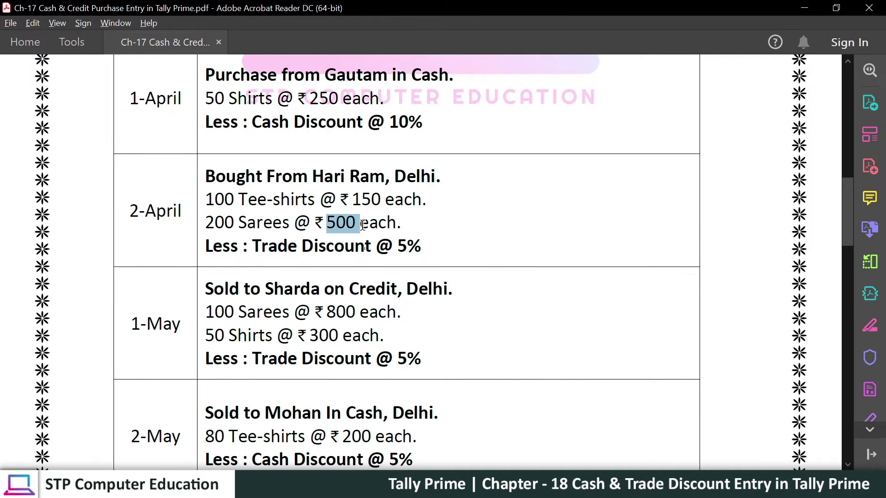
drag(326, 312, 356, 312)
click(377, 316)
drag(207, 336, 353, 337)
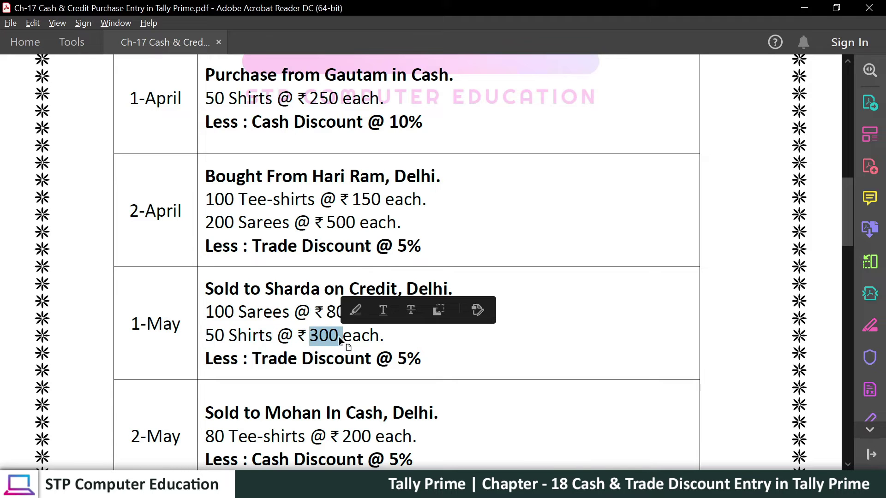
click(231, 339)
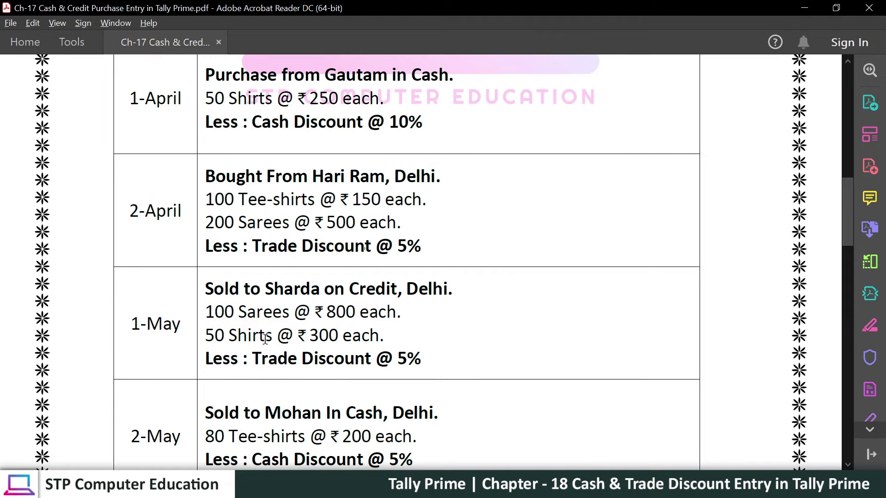
scroll(266, 340, up, 1)
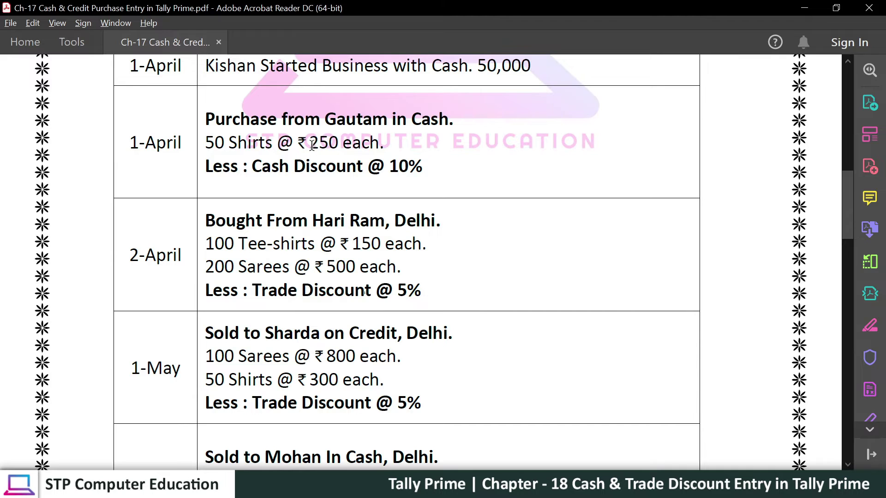
drag(312, 145, 342, 145)
click(329, 381)
scroll(323, 342, down, 3)
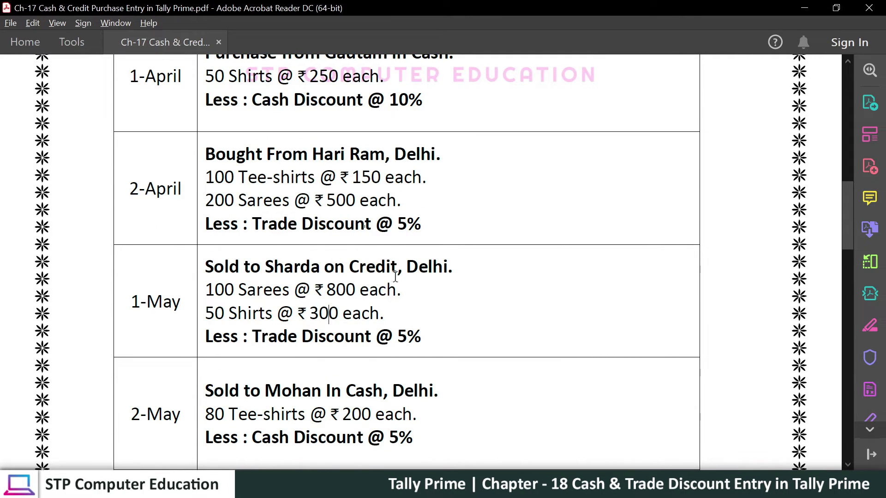
Examine the April purchase entries against the May sale entries in the exercise PDF, finishing with the 1-May party line
mouse_move(253, 92)
mouse_down()
mouse_move(395, 205)
mouse_move(383, 210)
mouse_up()
scroll(329, 255, down, 1)
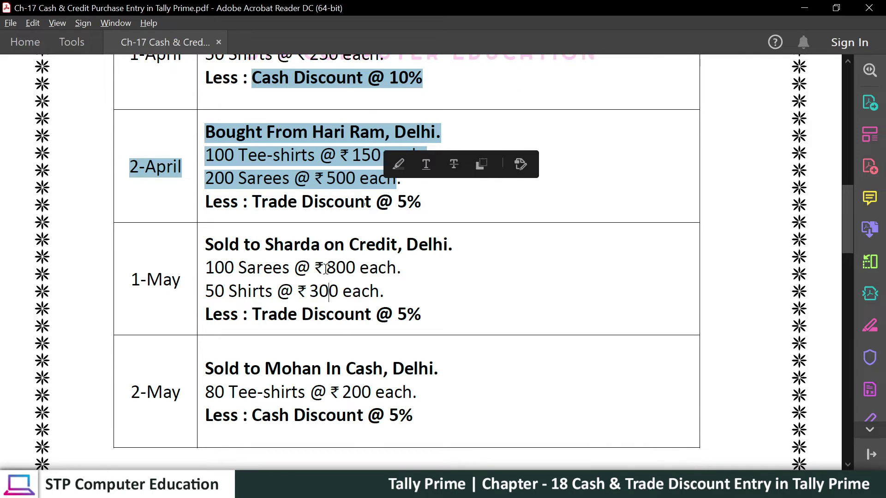
drag(240, 245, 381, 378)
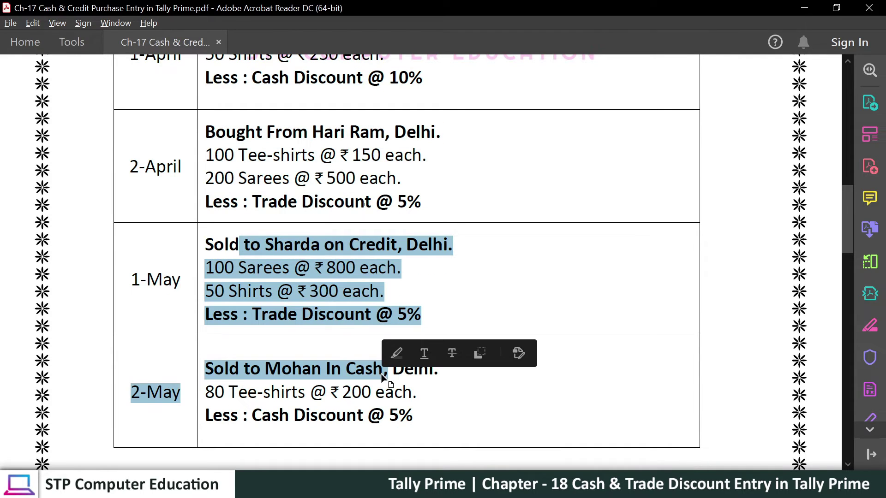
click(341, 293)
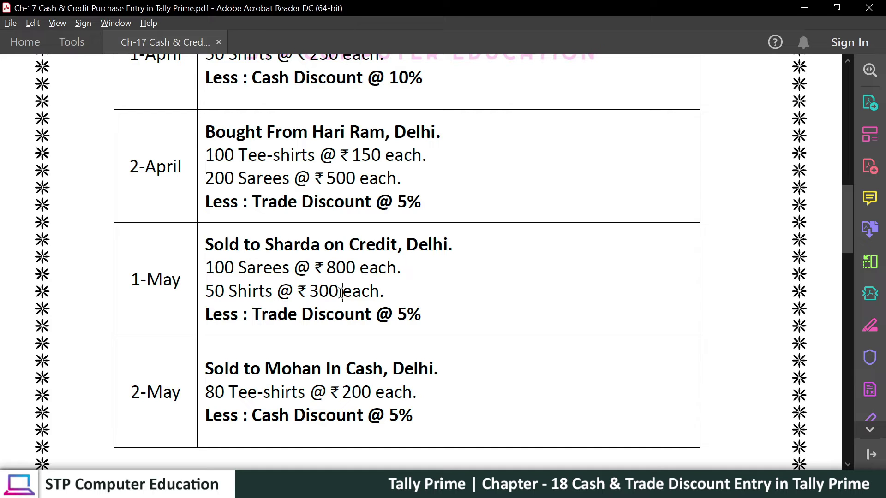
scroll(348, 289, up, 1)
drag(239, 177, 396, 201)
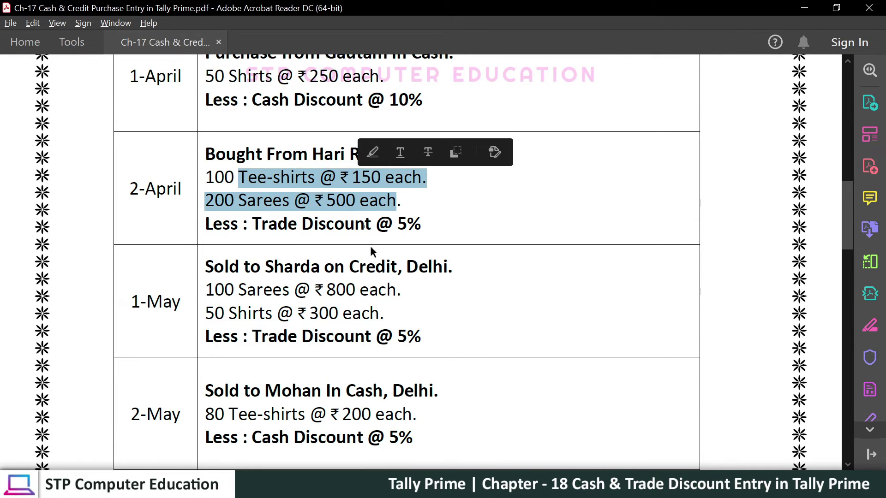
drag(240, 290, 351, 318)
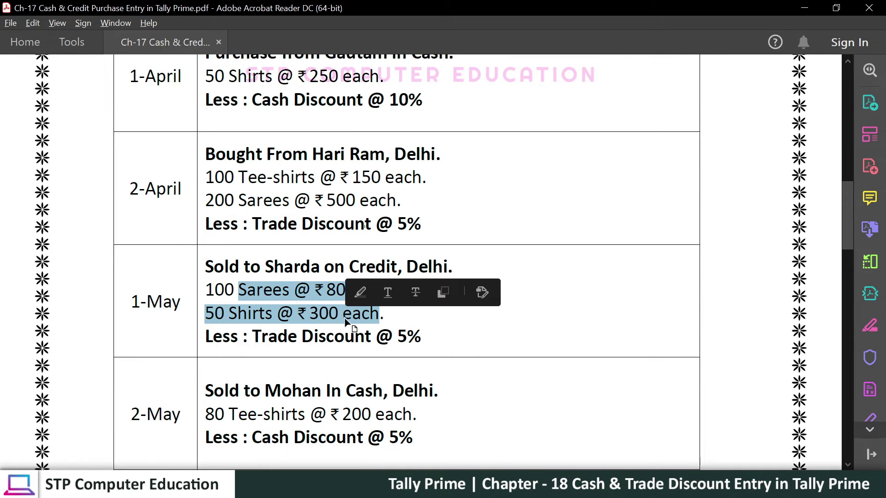
click(348, 321)
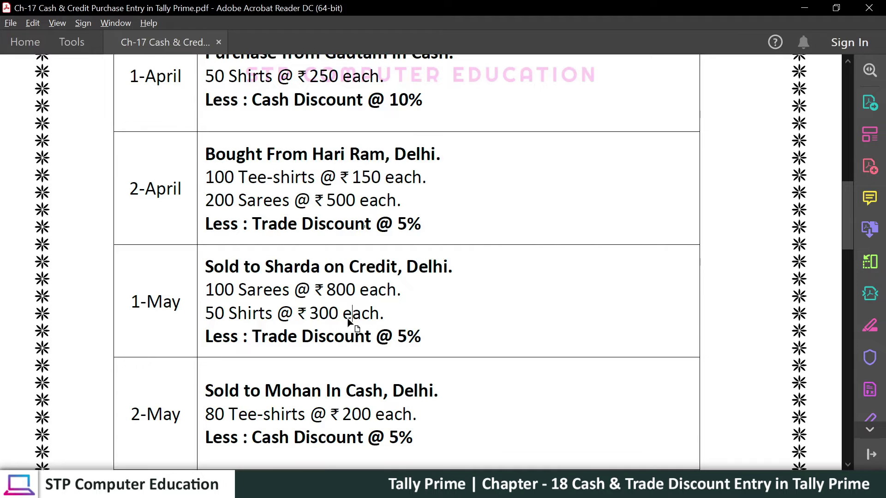
drag(239, 269, 401, 266)
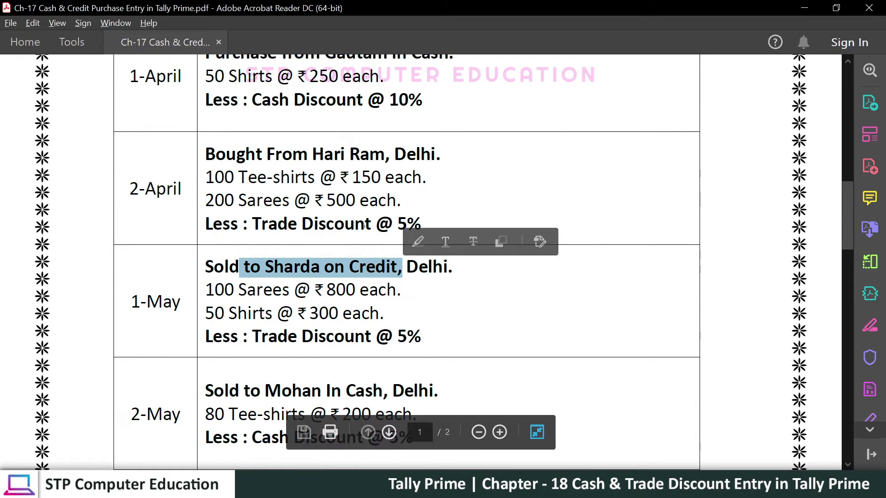
Switch to TallyPrime and open a new sales voucher
key(alt+Tab)
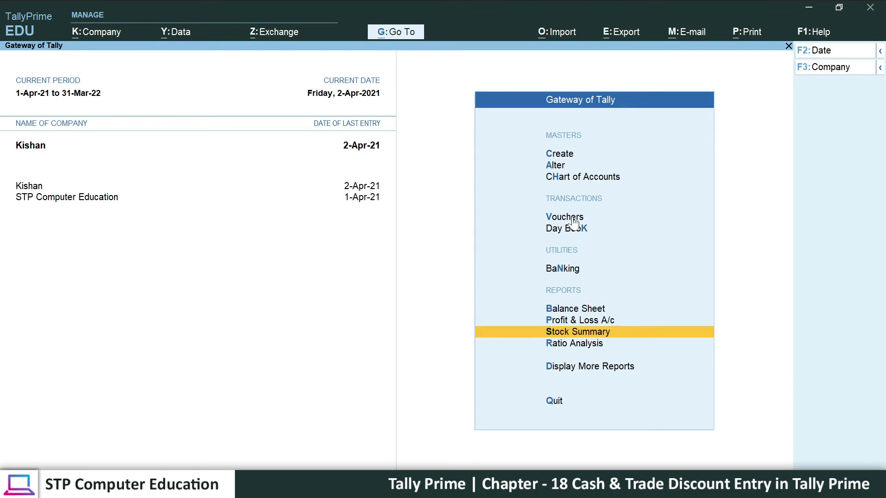
key(Up)
key(Up)
key(Up)
key(Up)
key(Up)
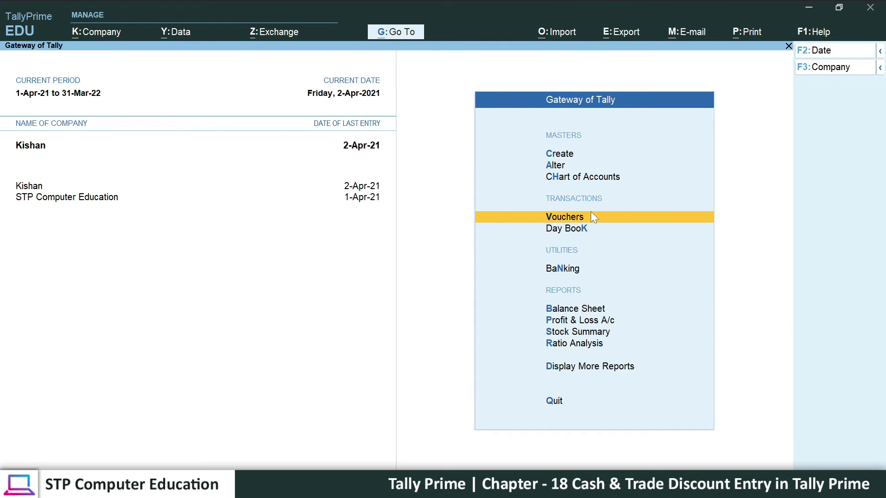
key(Return)
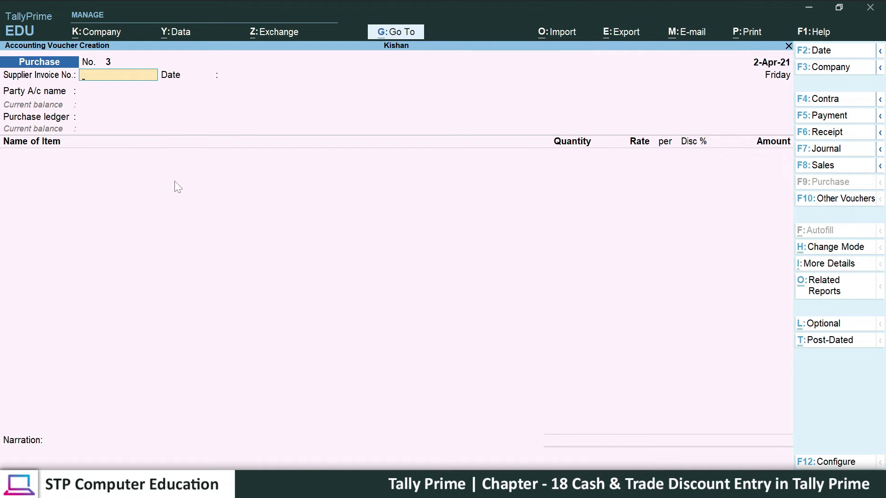
key(F8)
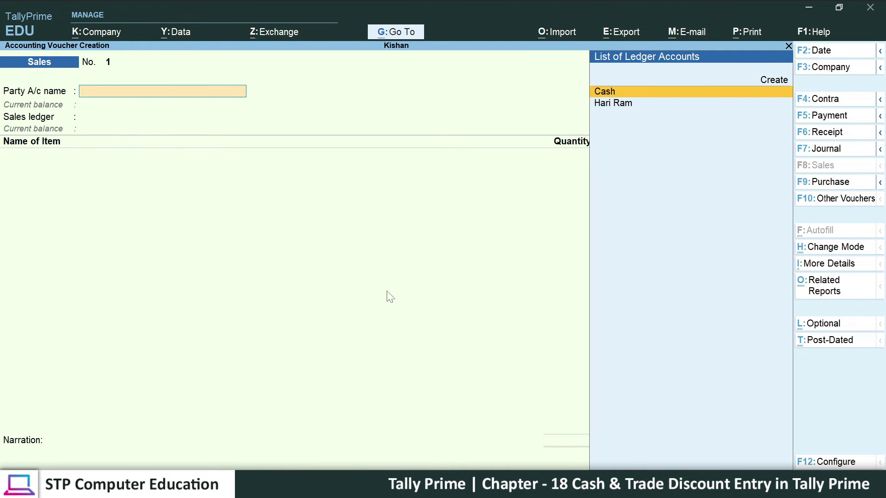
Check the credit sale's date in the exercise PDF and set the sales voucher date to 1-5-2021
key(alt+Tab)
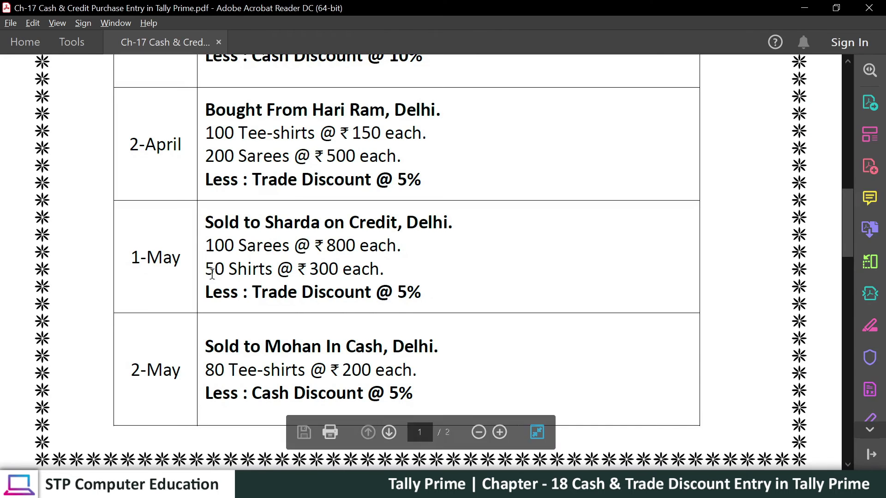
drag(130, 258, 181, 260)
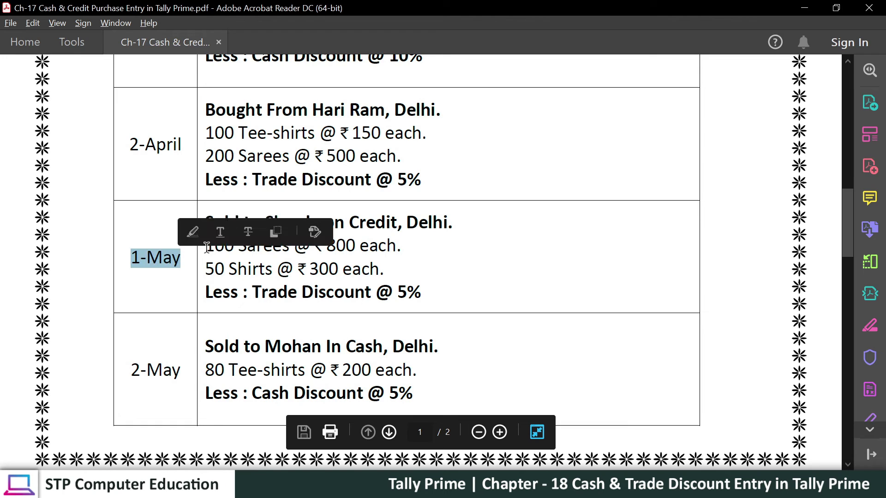
click(163, 260)
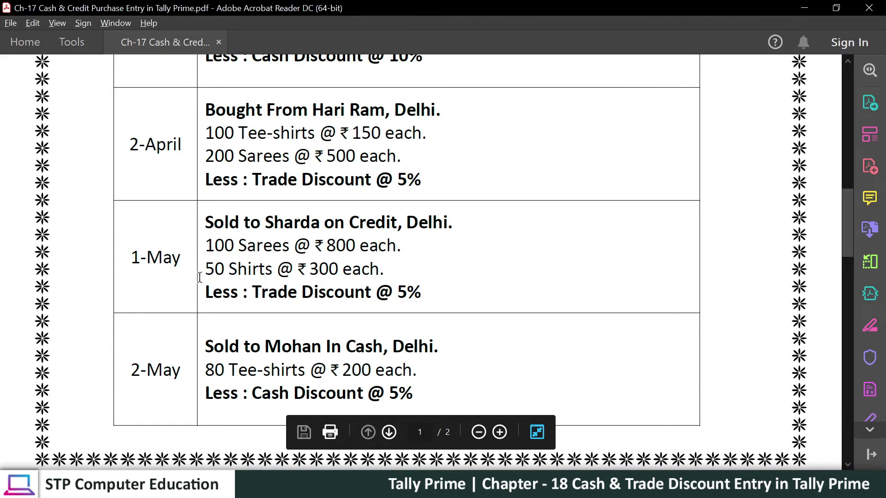
drag(206, 224, 378, 232)
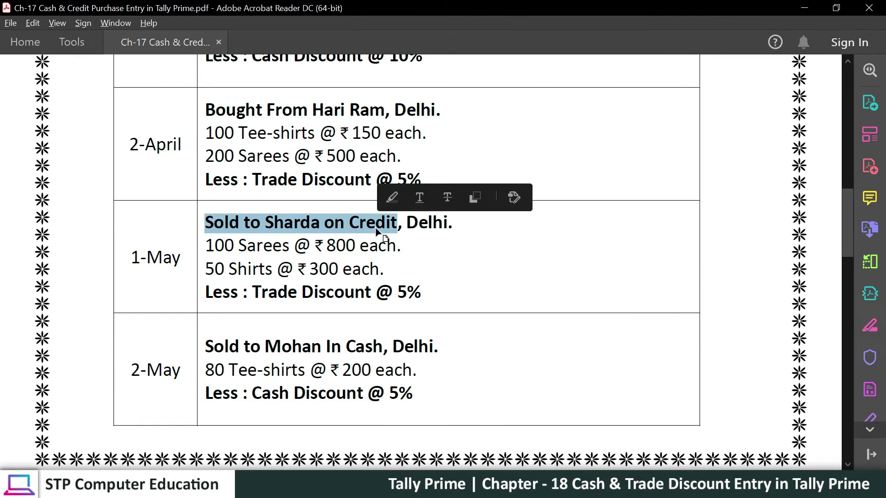
drag(131, 257, 182, 259)
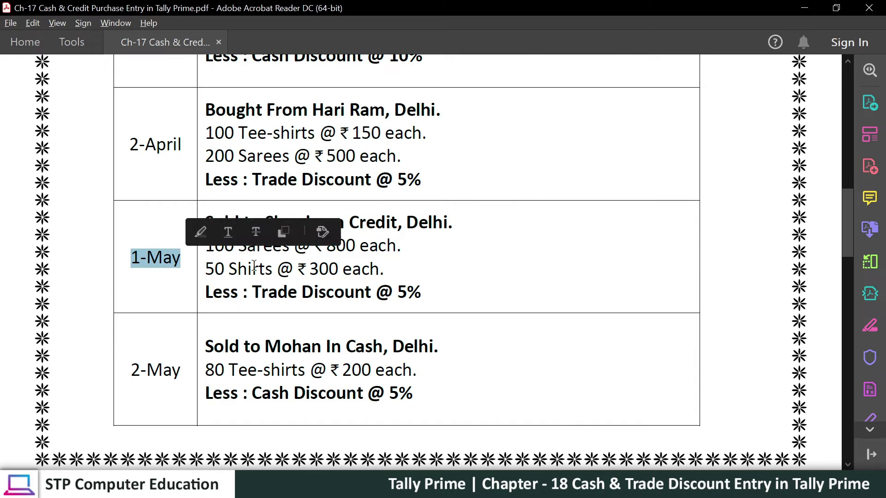
key(alt+Tab)
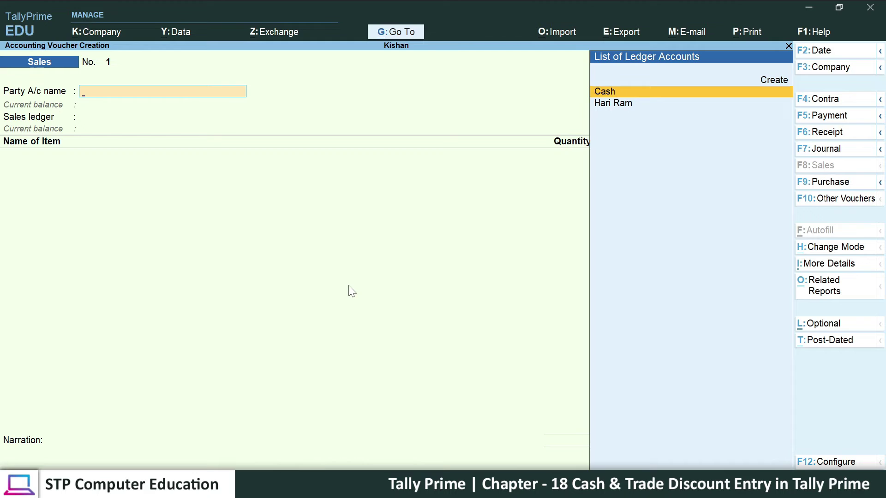
key(F2)
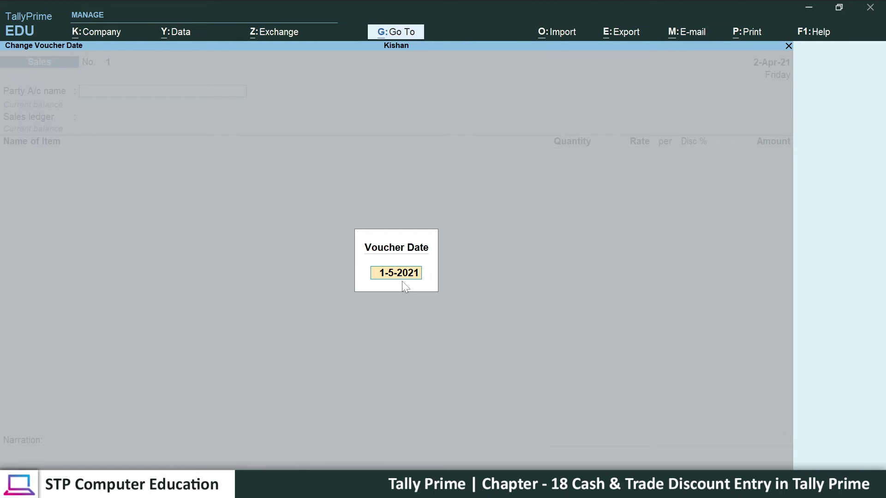
key(Return)
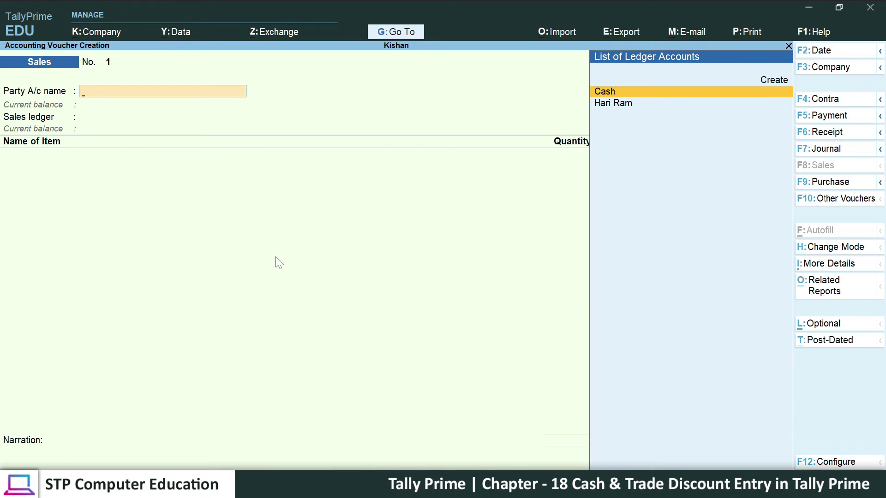
Read the 1-May party line in the exercise PDF and start a new party ledger in TallyPrime with the customer's name
key(alt+Tab)
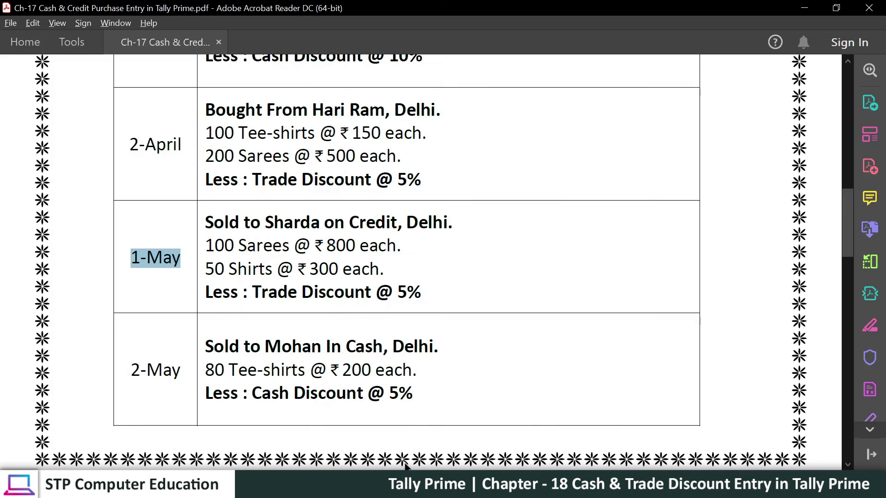
drag(343, 225, 447, 224)
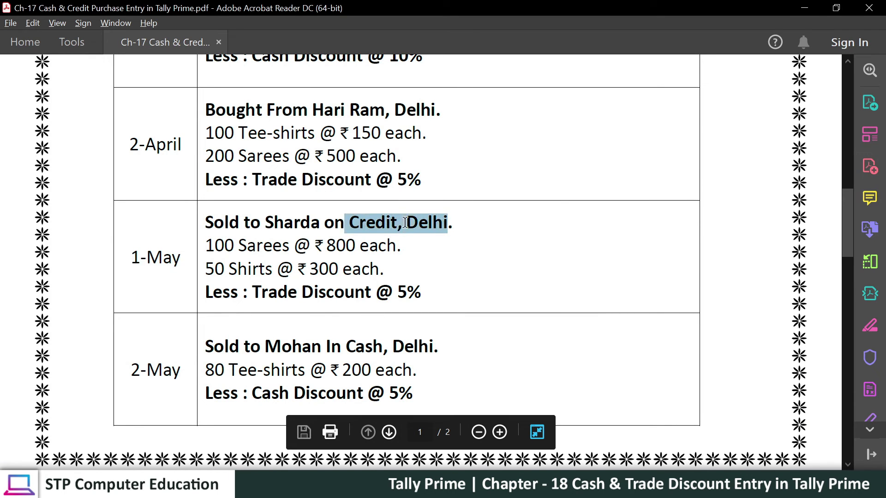
click(811, 7)
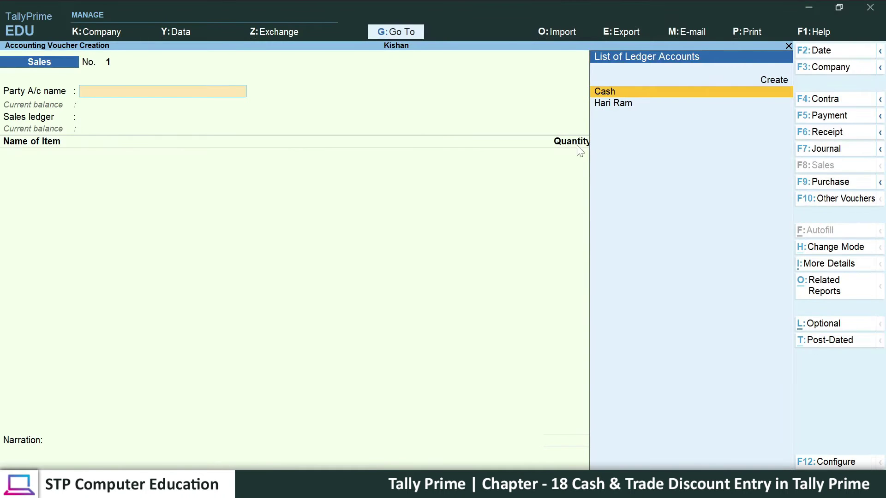
key(alt+c)
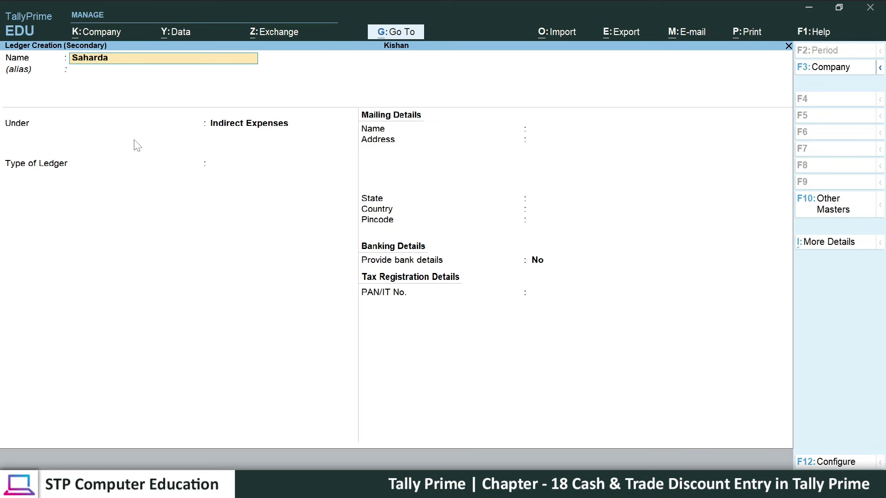
key(Return)
key(Return)
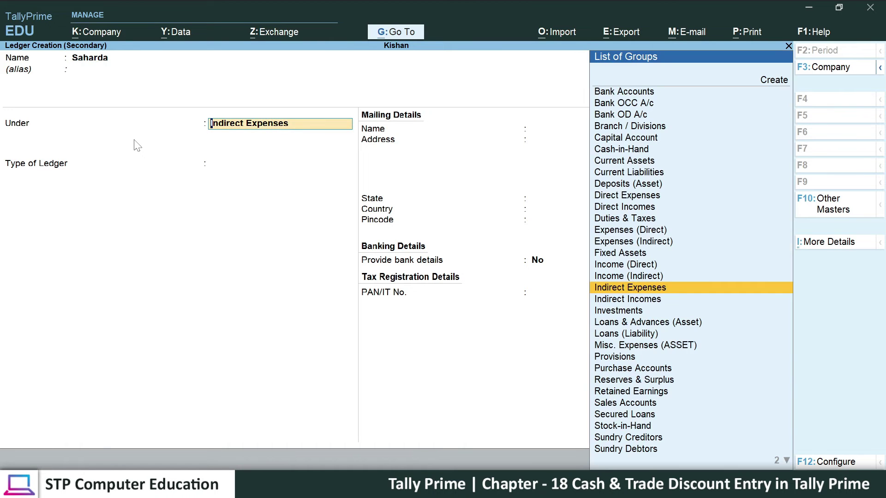
Group the new customer ledger under Sundry Debtors, keep bill-by-bill balances and bank details at No, and save it
key(Down)
key(Down)
key(Down)
key(Down)
key(Down)
key(Down)
key(Down)
key(Down)
key(Down)
key(Down)
key(Down)
key(Down)
key(Down)
key(Down)
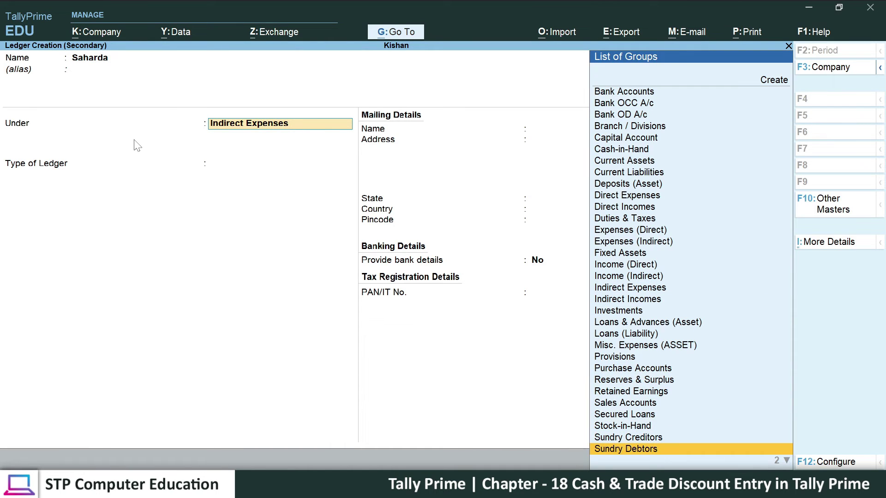
key(Return)
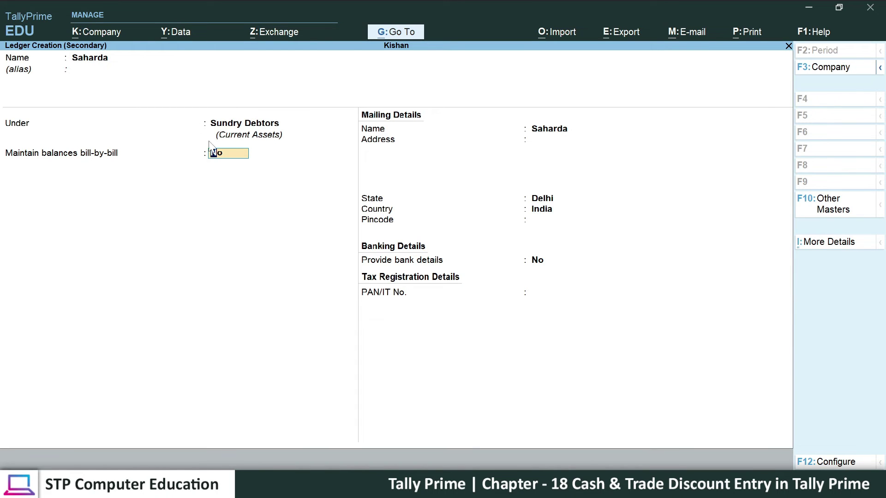
key(Return)
key(Return)
key(Return)
key(Return)
key(Return)
key(Return)
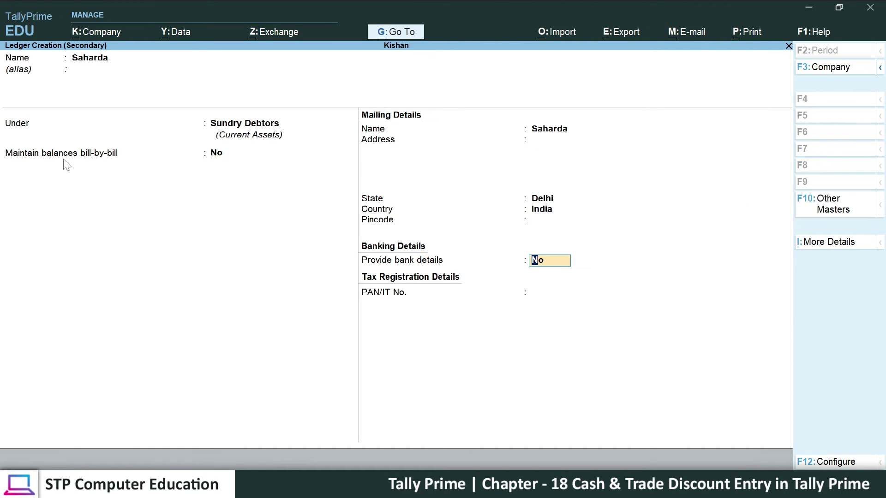
key(Return)
key(Return)
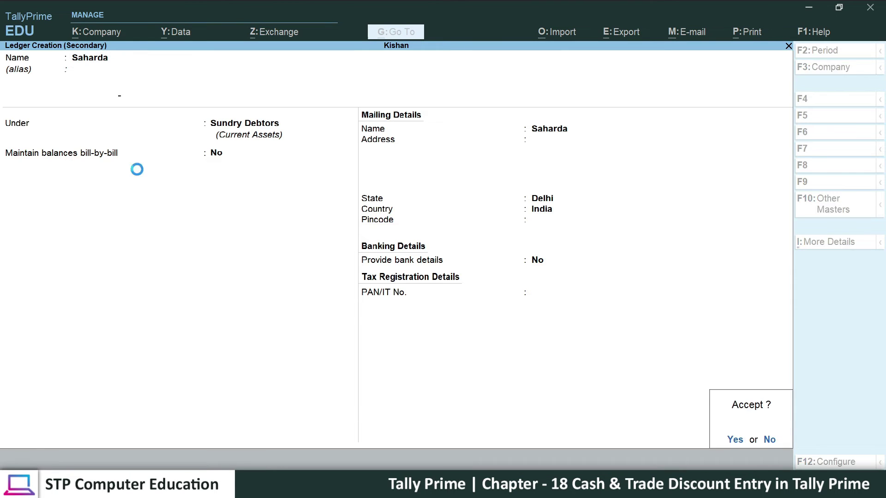
key(Return)
Leave the dispatch details blank, accept the buyer's details with Delhi as the state, and choose Sales as the sales ledger
key(Return)
key(Return)
key(Return)
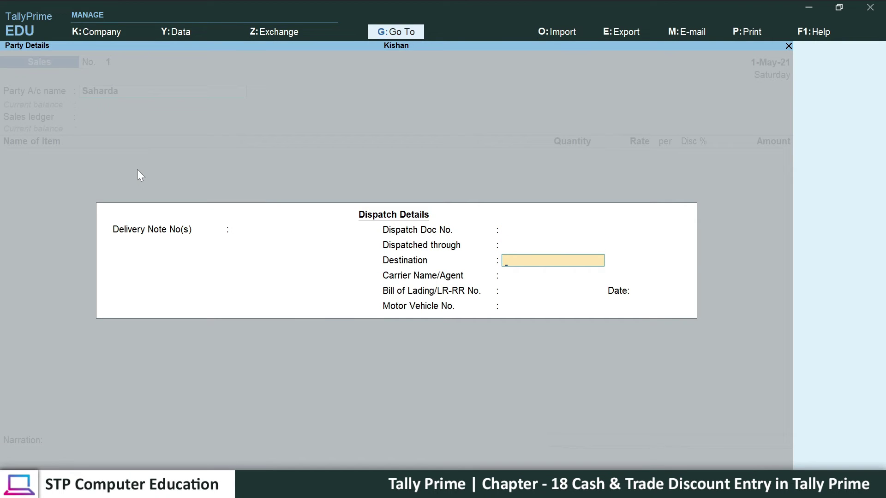
key(Return)
key(Return)
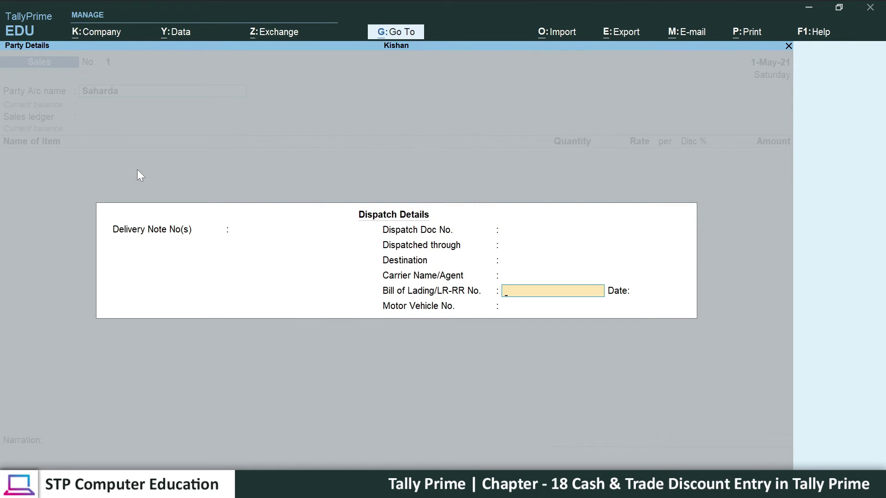
key(Return)
key(Return)
key(Return)
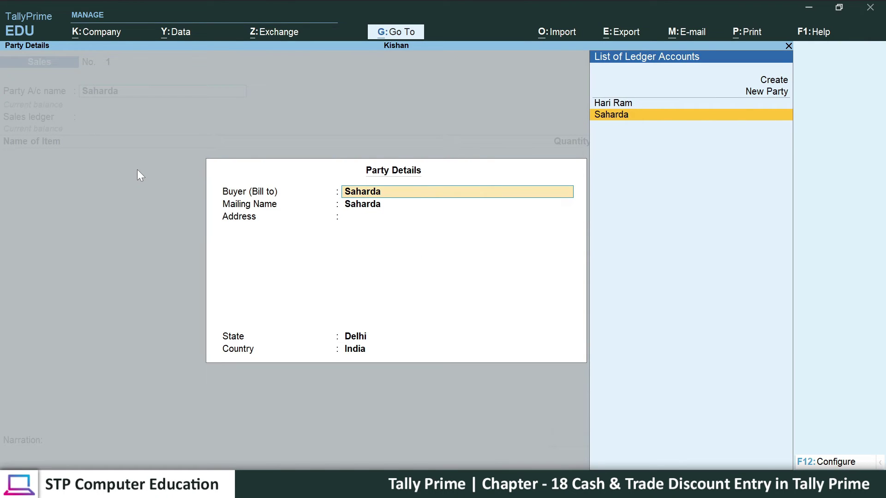
key(Return)
key(Return)
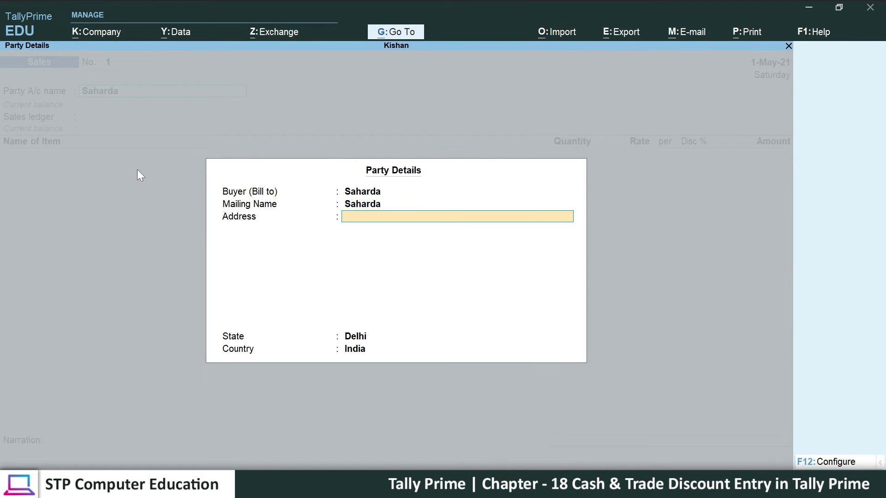
key(Return)
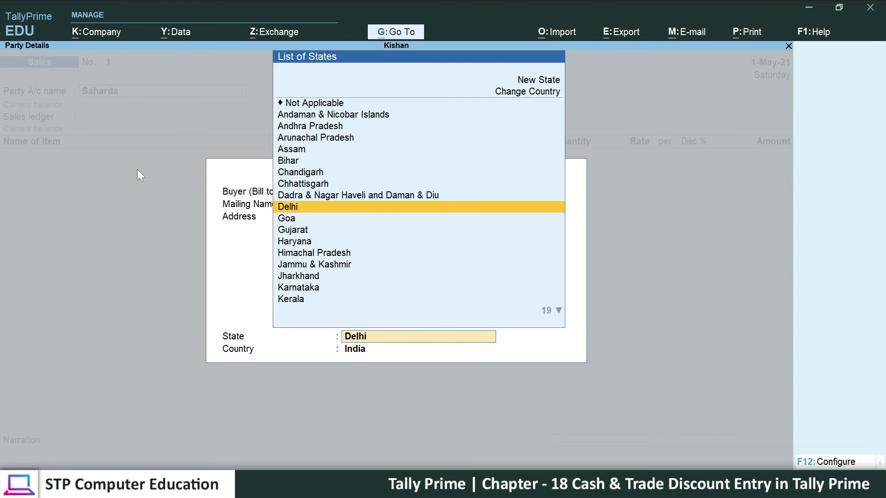
key(Return)
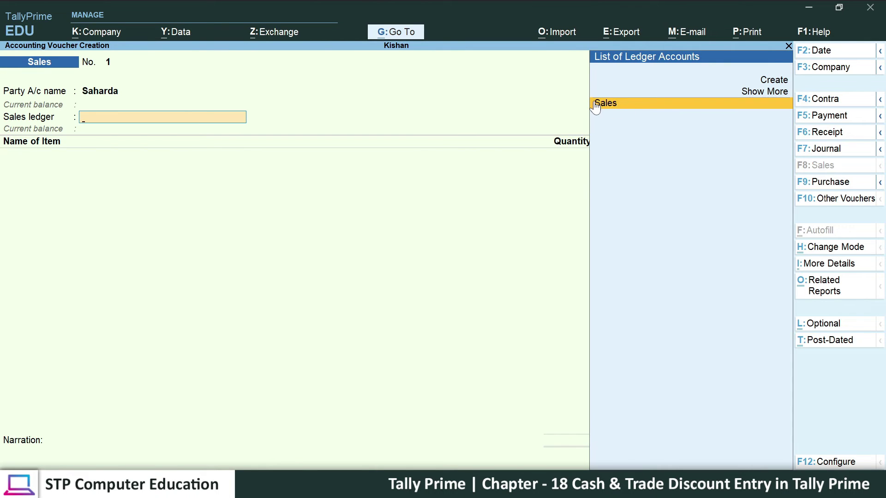
click(637, 109)
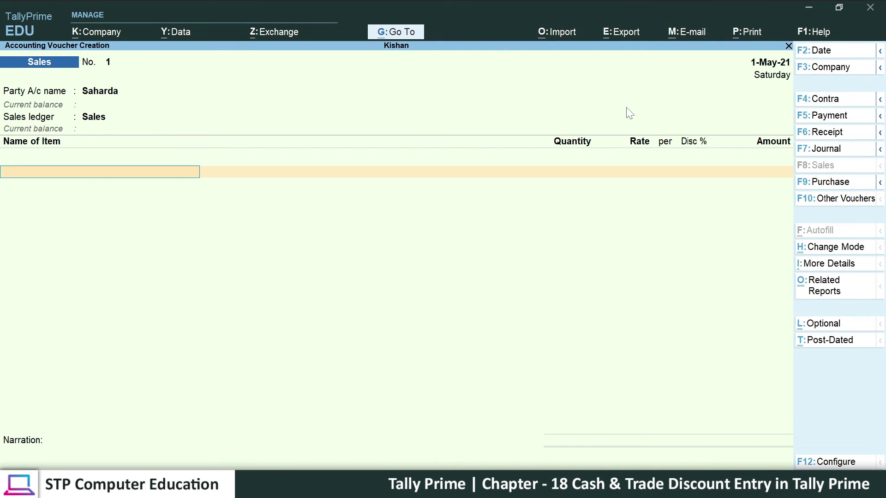
Check the 1-May saree line in the exercise PDF and add Saree to the sales voucher with 100 pcs at a rate of 800
click(37, 173)
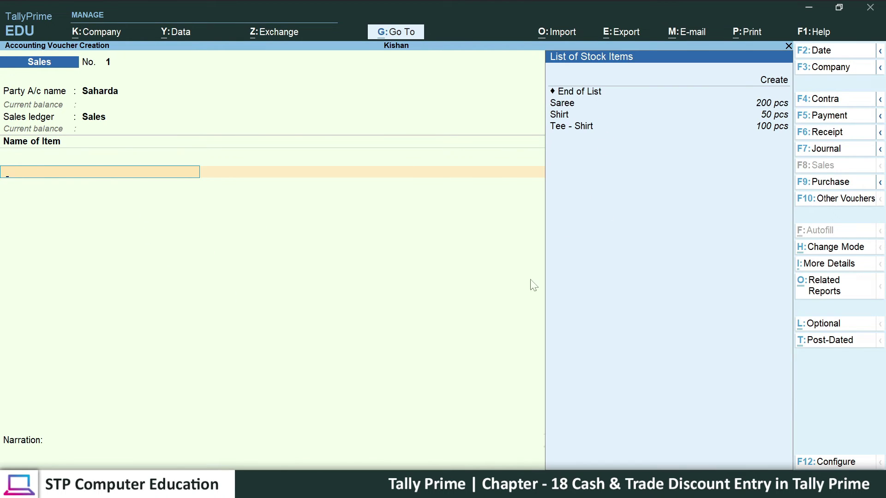
key(alt+Tab)
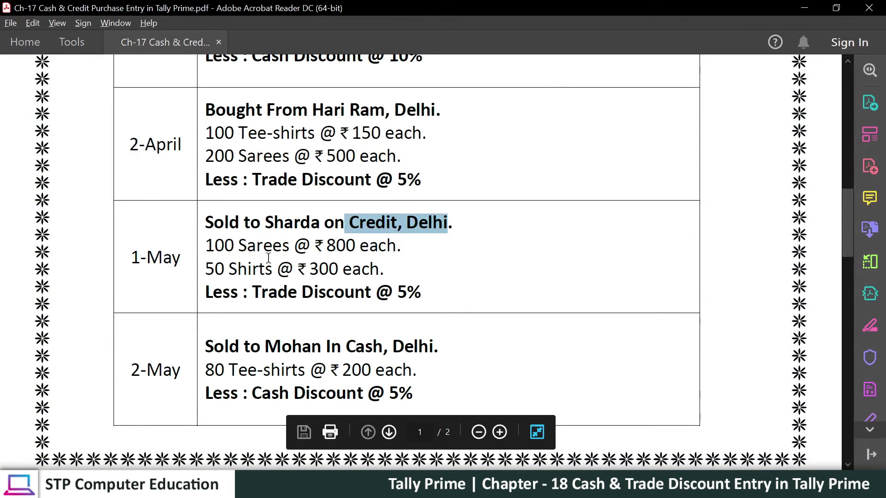
drag(206, 246, 277, 248)
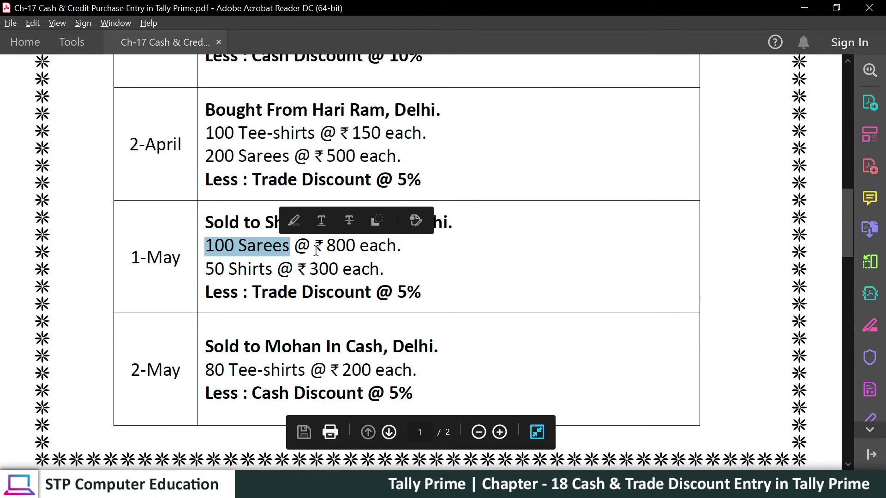
key(alt+Tab)
key(Down)
key(Return)
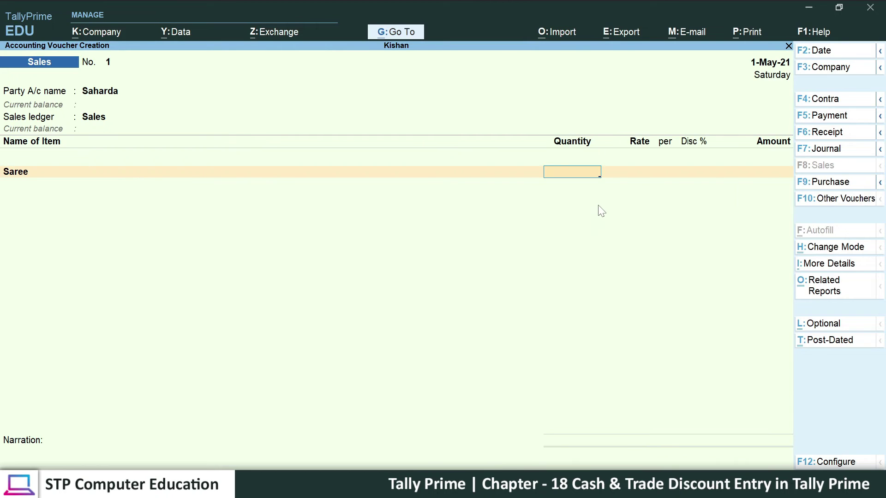
key(Return)
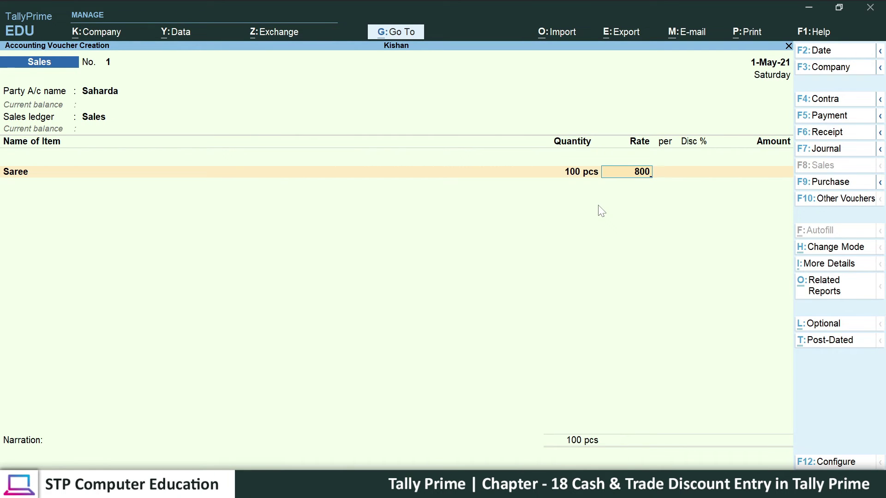
key(Return)
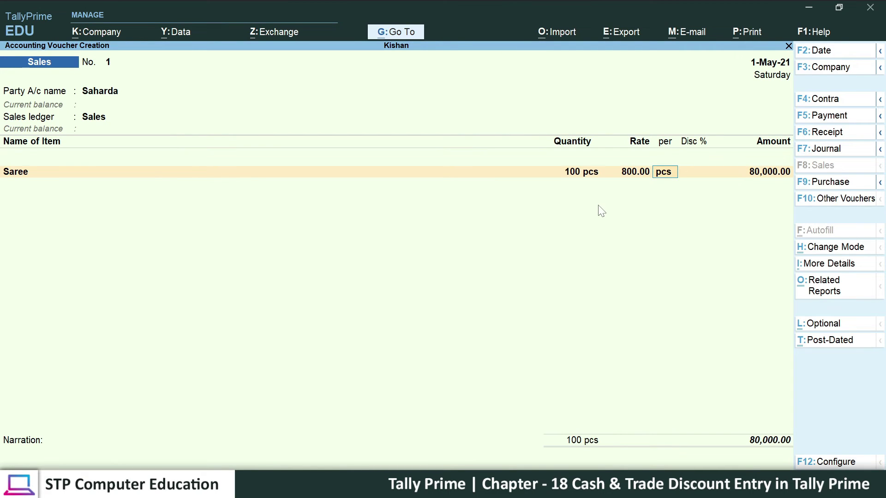
Check the 1-May trade discount in the exercise PDF and apply a 5% discount to the Saree line of the sales voucher
key(alt+Tab)
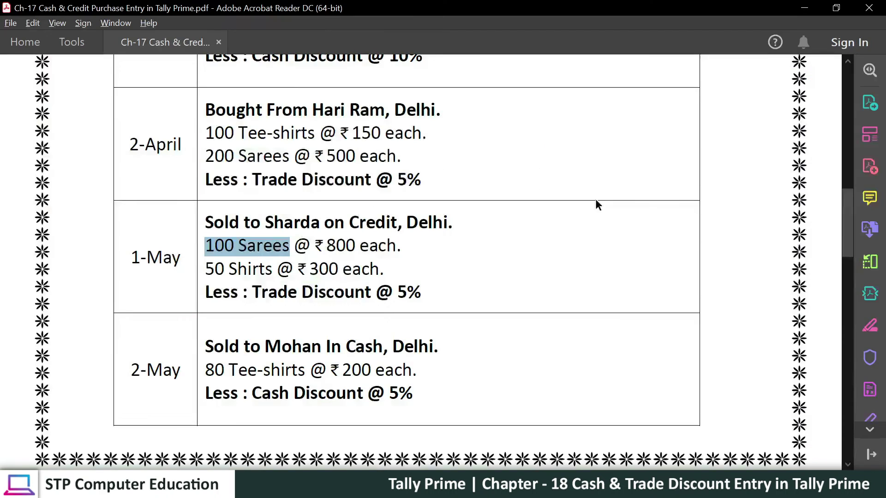
drag(252, 292, 372, 296)
click(257, 292)
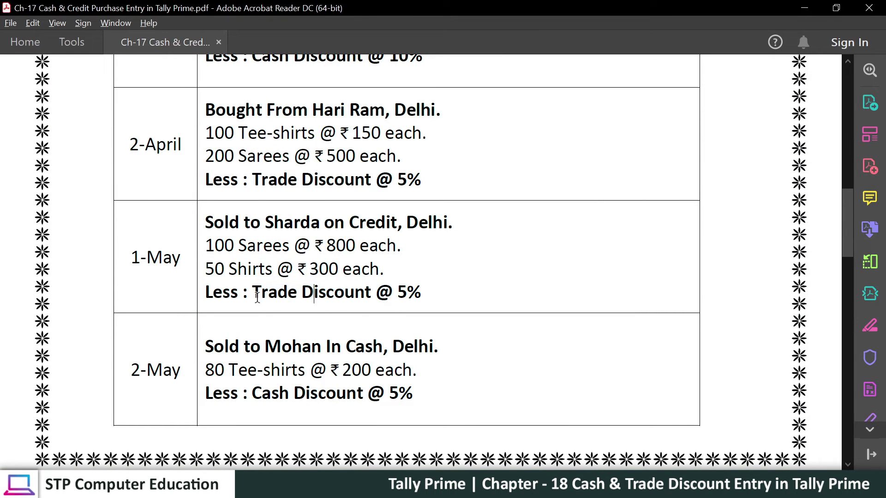
drag(253, 291, 330, 296)
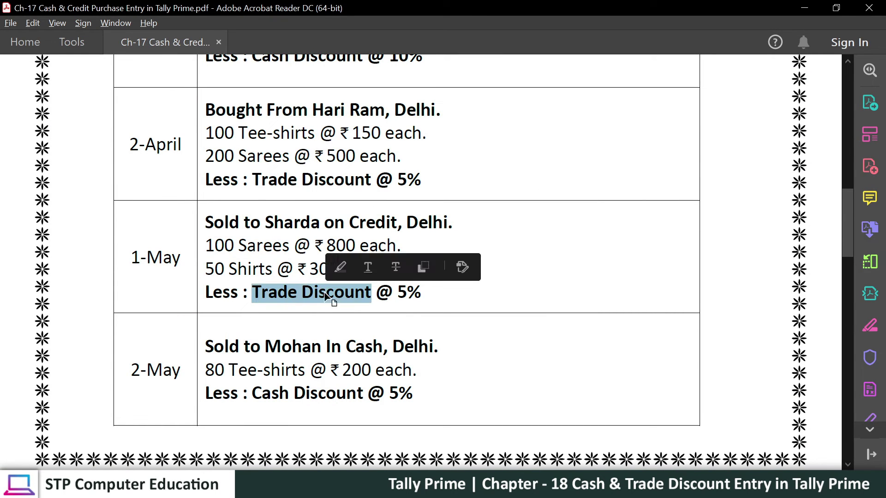
click(410, 295)
key(alt+Tab)
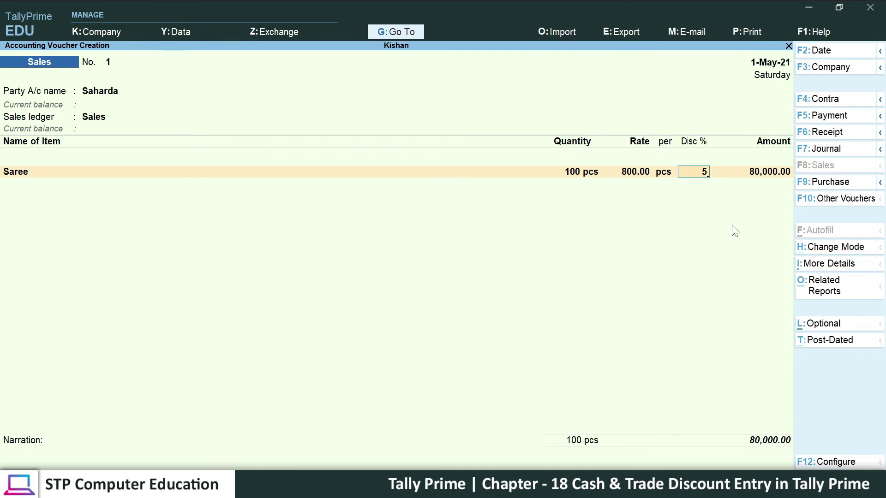
key(Return)
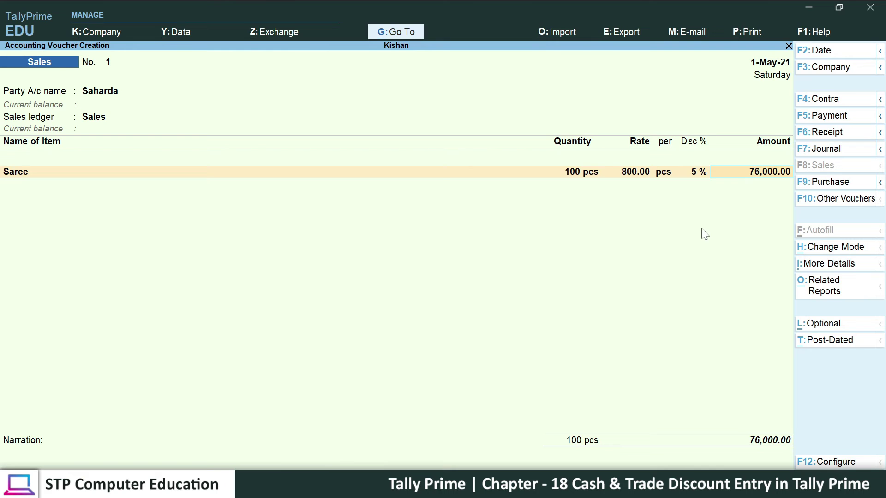
key(Return)
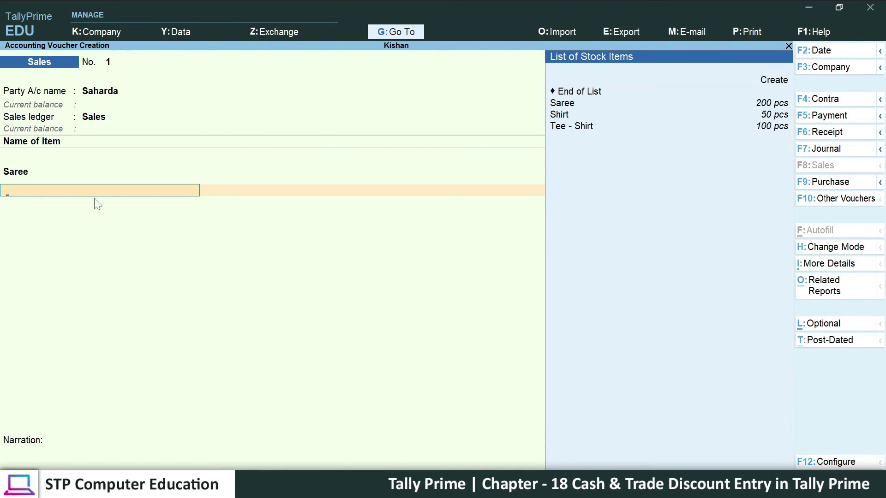
Check the 1-May shirt line in the exercise PDF and add Shirt with 50 pcs at a rate of 300 and 5% discount
click(387, 487)
drag(205, 269, 343, 273)
click(339, 486)
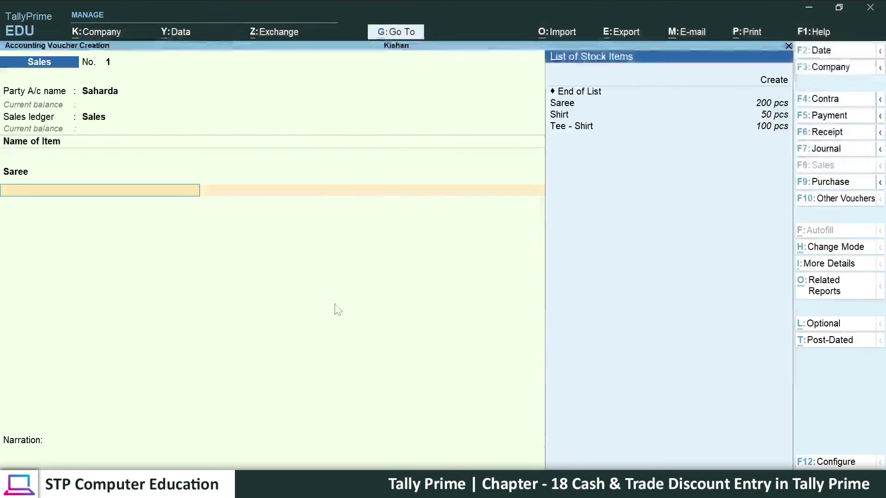
key(Down)
key(Down)
key(Down)
key(Down)
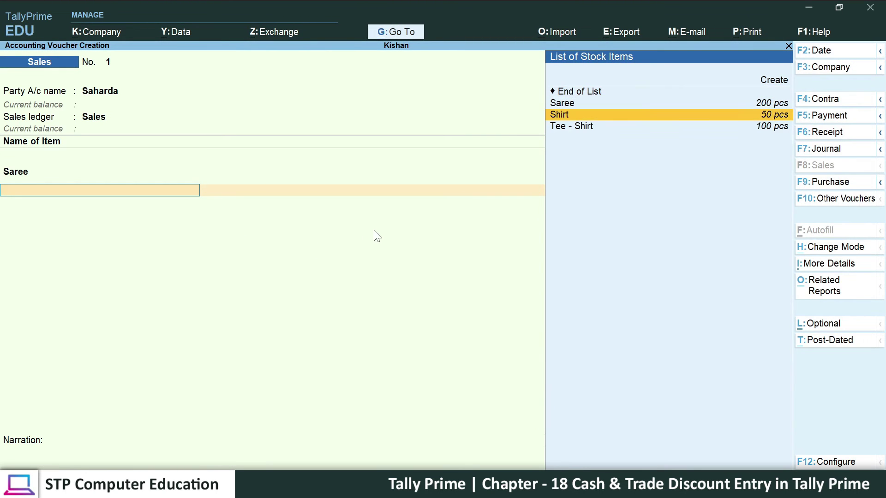
key(Return)
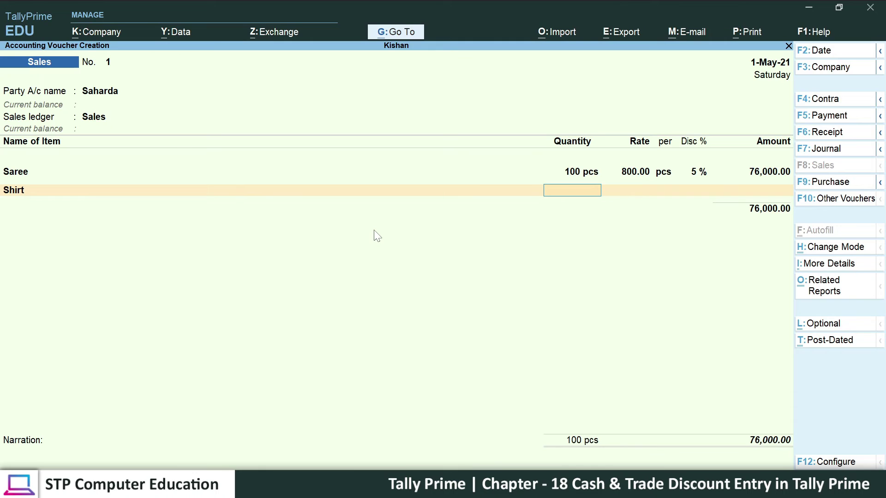
key(Return)
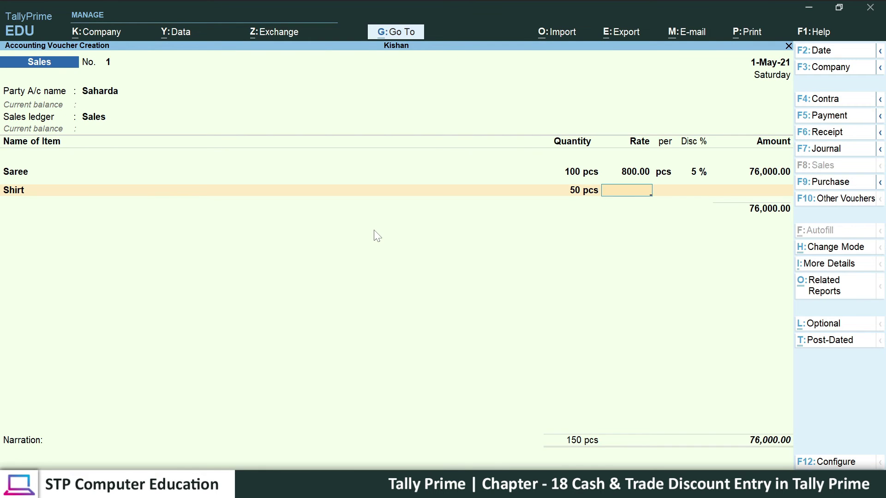
key(Return)
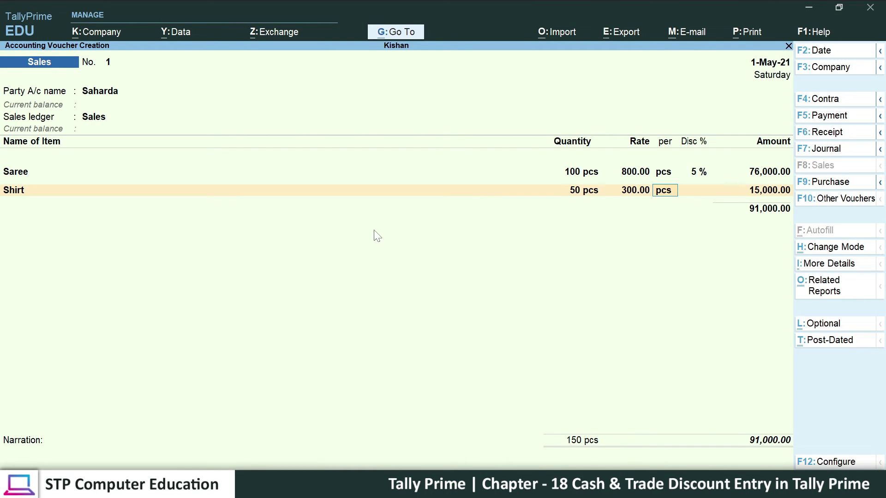
key(Return)
key(Return)
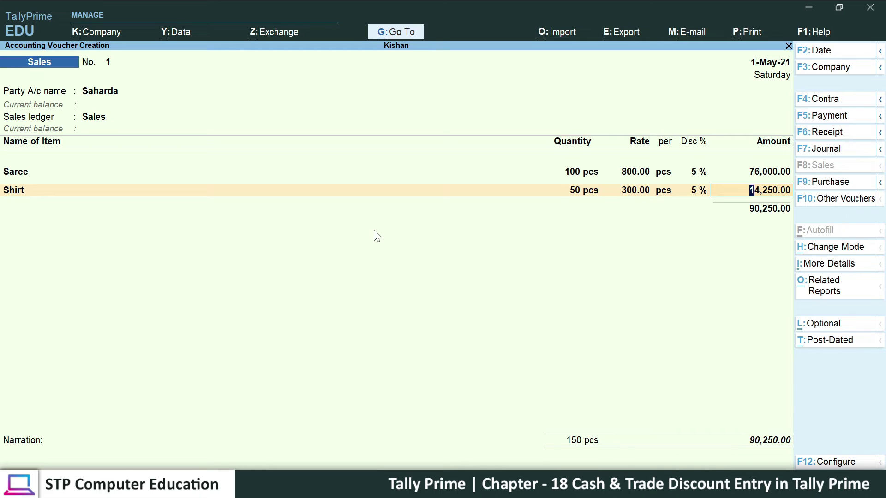
key(Return)
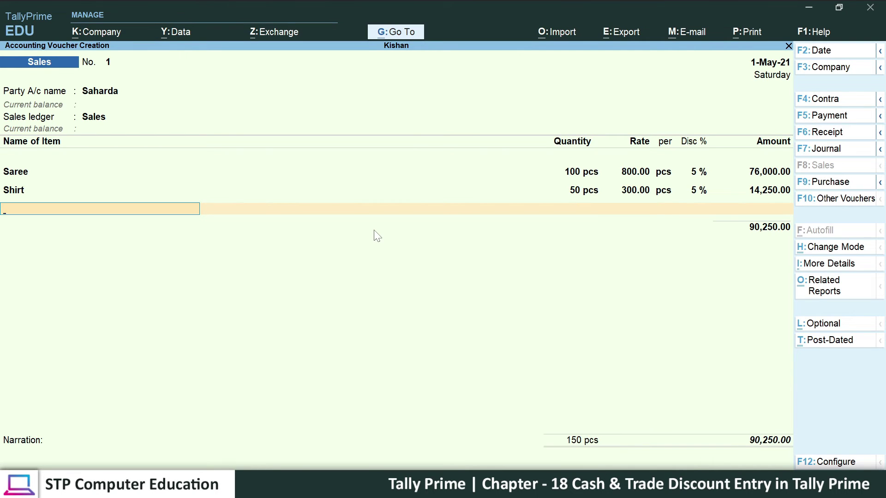
End the item list, leave the narration blank, and save the 1-May sales voucher
key(Return)
key(Return)
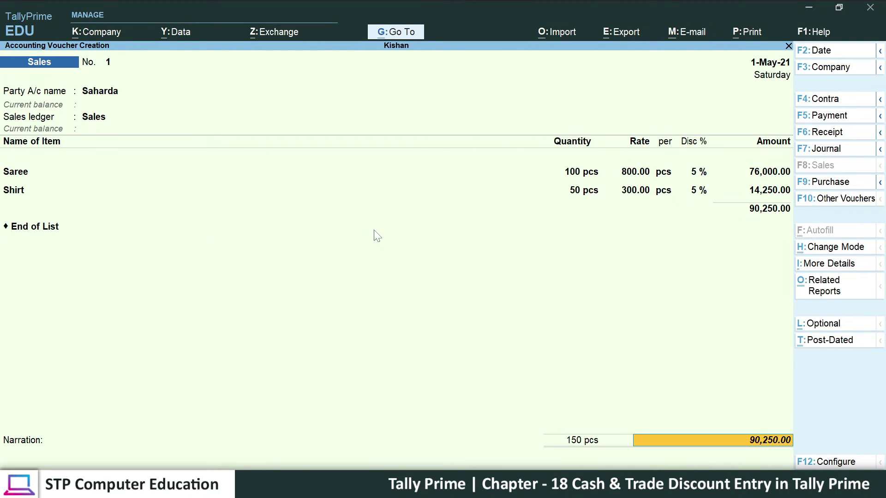
key(Return)
key(Return)
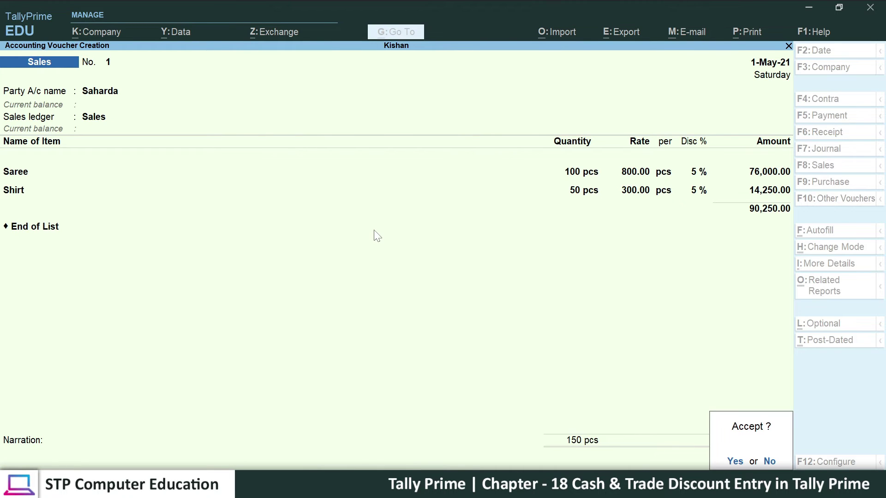
key(Return)
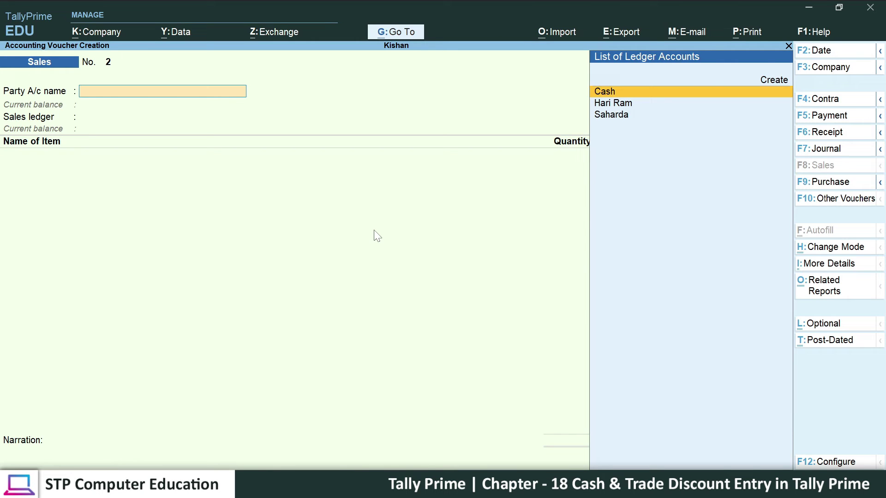
Reopen the saved 1-May sales voucher and show an enlarged print preview of its invoice
key(Page_Up)
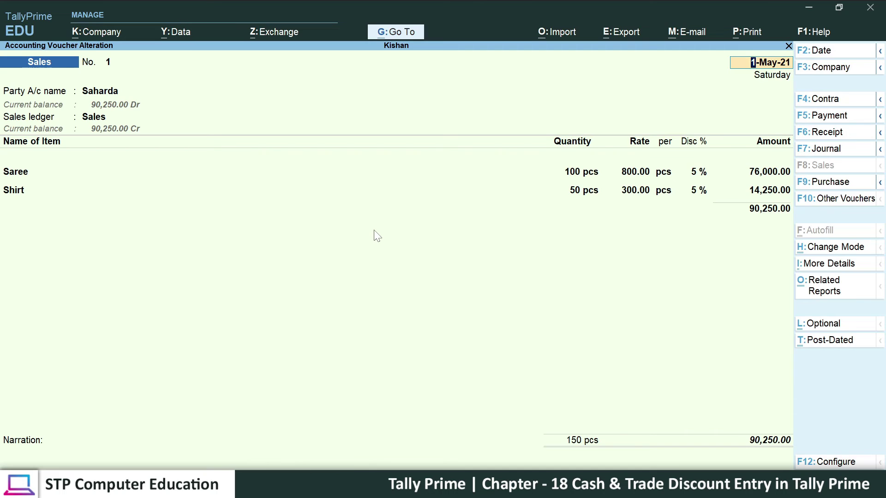
key(ctrl+p)
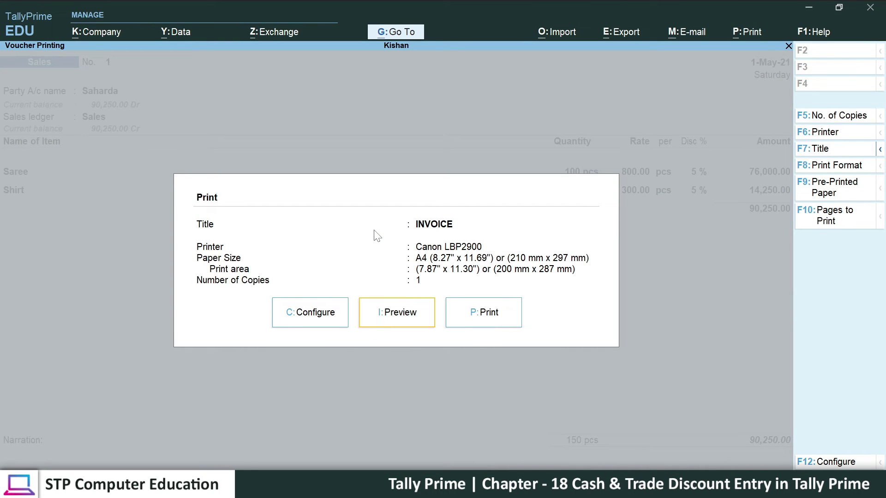
click(396, 314)
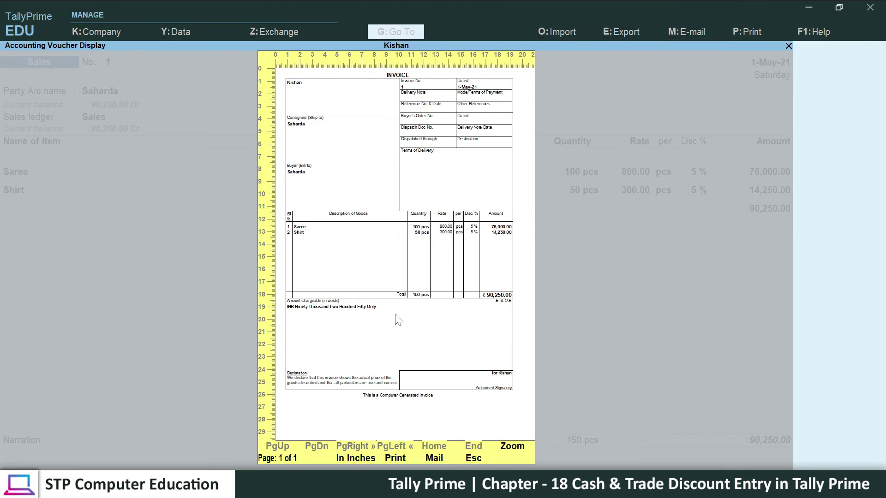
click(419, 278)
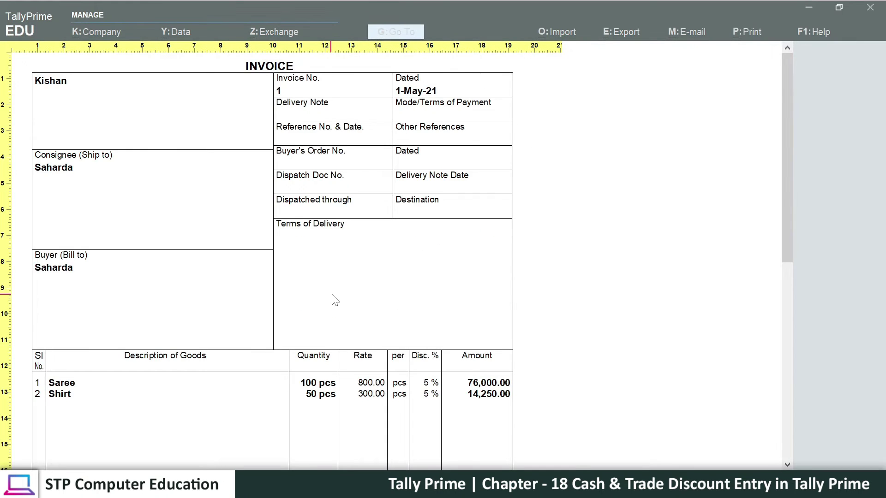
Examine the item quantities, rates, discount column and total in the invoice preview, and close the preview
scroll(369, 311, down, 2)
scroll(360, 330, down, 4)
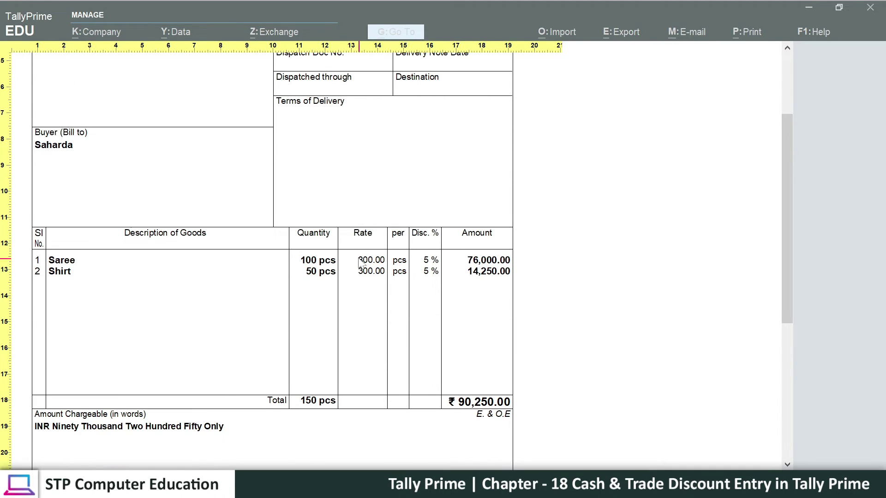
scroll(328, 279, down, 2)
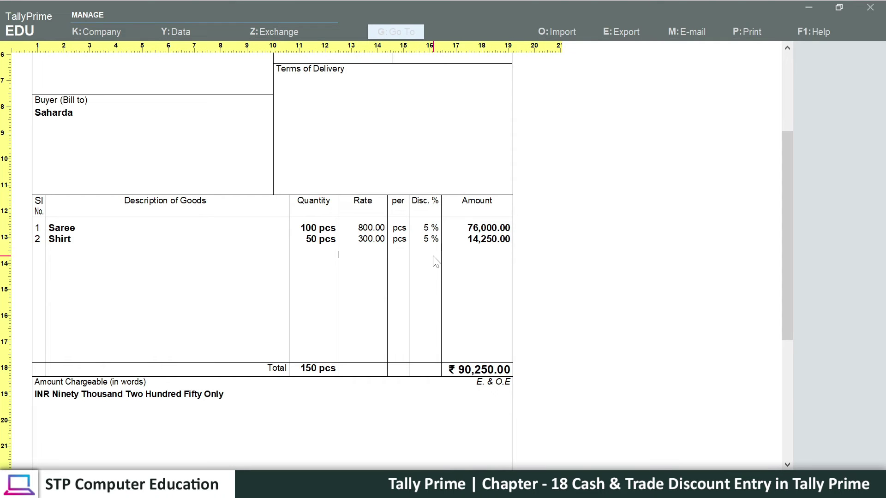
scroll(427, 272, down, 2)
scroll(423, 292, up, 1)
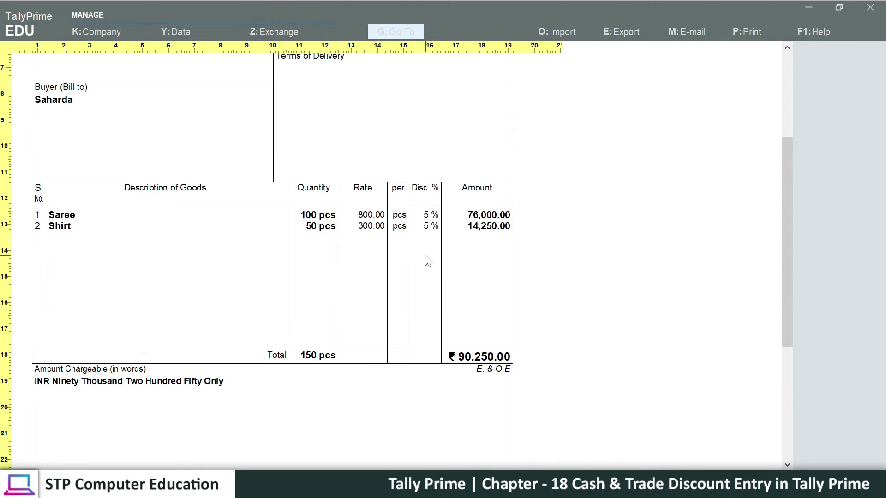
scroll(423, 304, up, 2)
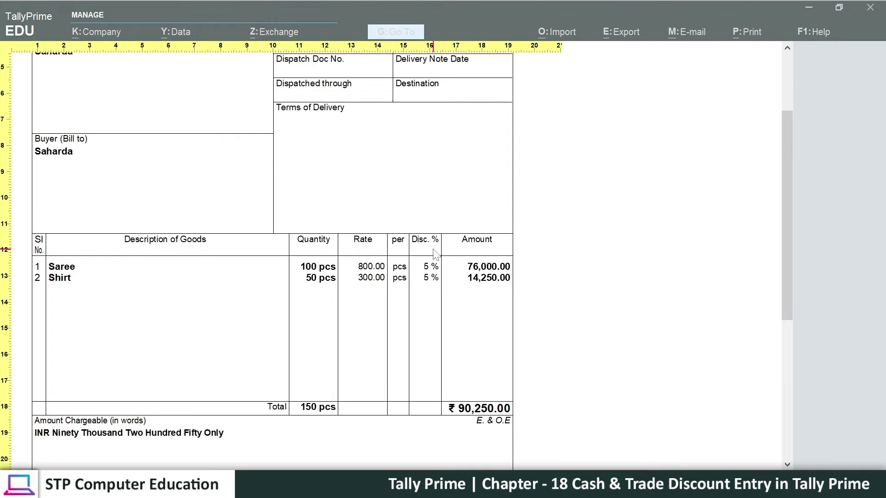
scroll(435, 311, up, 1)
scroll(435, 311, down, 1)
scroll(431, 307, up, 2)
scroll(432, 307, down, 2)
scroll(429, 312, up, 2)
key(alt+z)
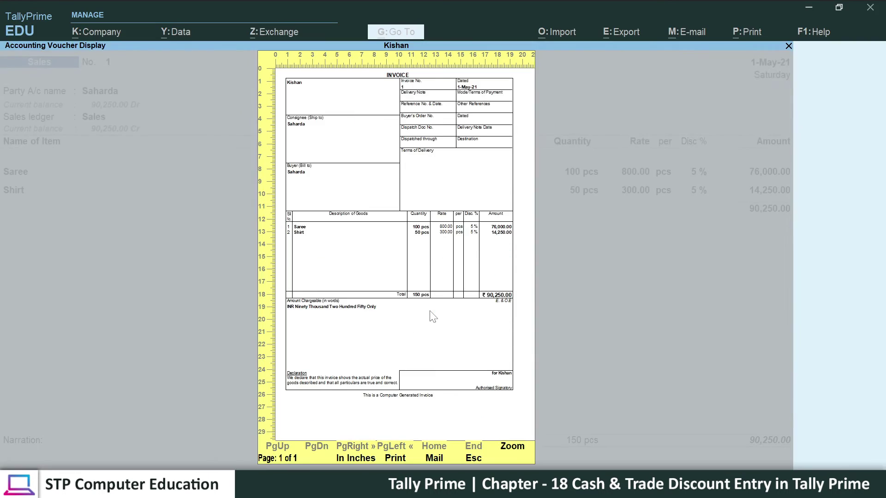
key(Escape)
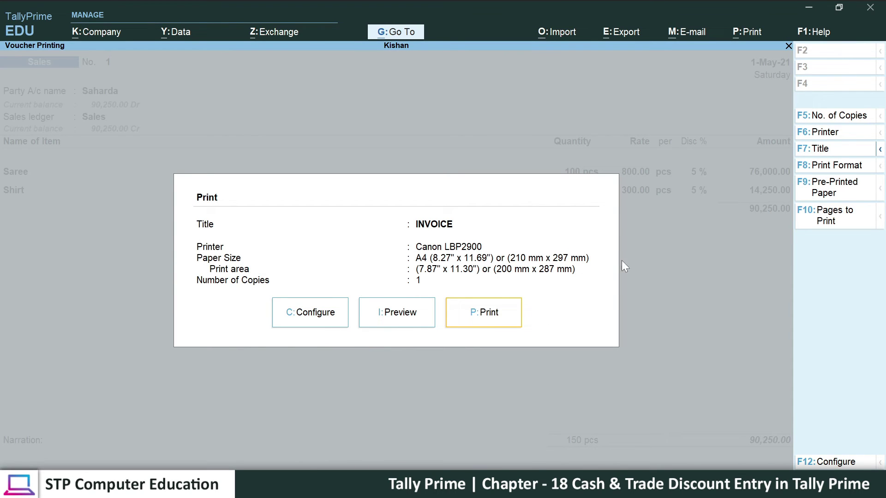
Set Show Discount % to No in the invoice's print configuration
click(314, 318)
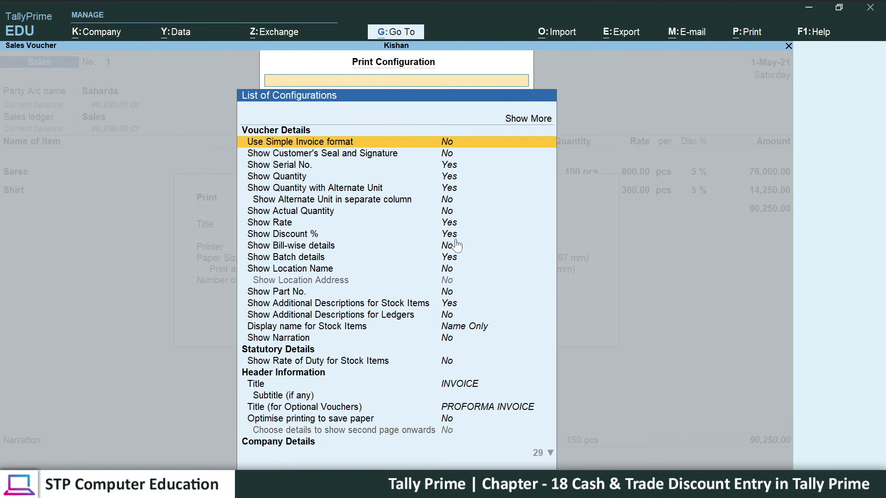
key(Down)
key(Down)
key(Down)
key(Down)
key(Down)
key(Down)
key(Down)
key(Down)
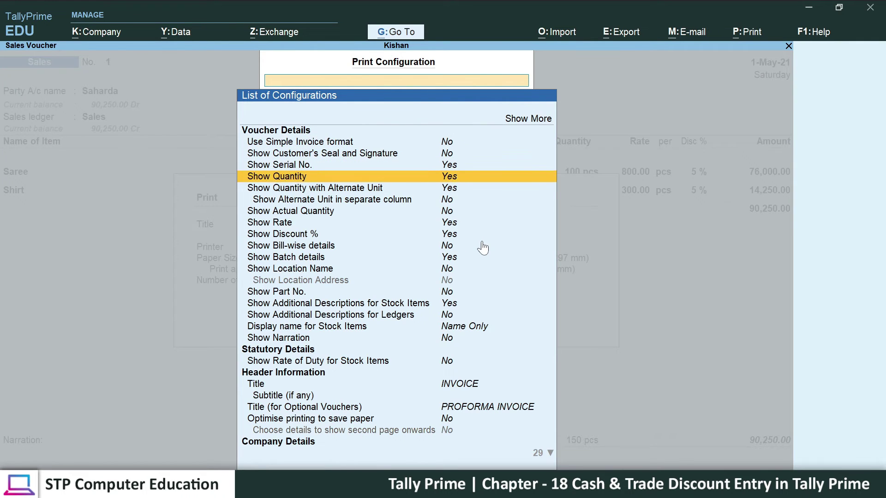
key(Up)
key(Down)
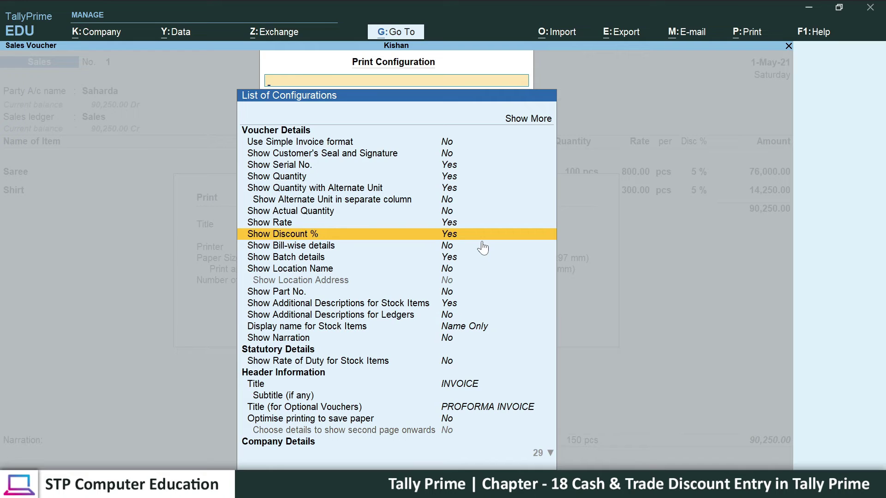
key(Return)
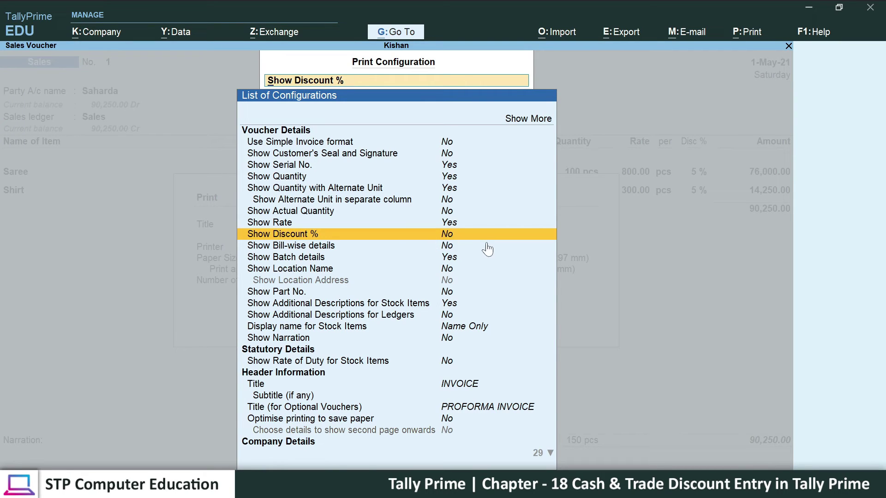
key(Return)
key(Return)
key(Escape)
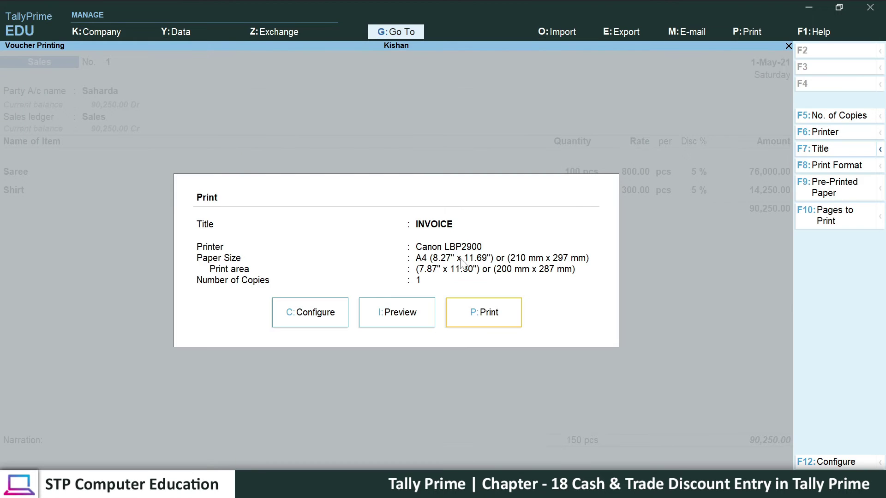
Preview the reconfigured invoice enlarged to inspect its item columns, and return to the blank sales voucher
click(394, 320)
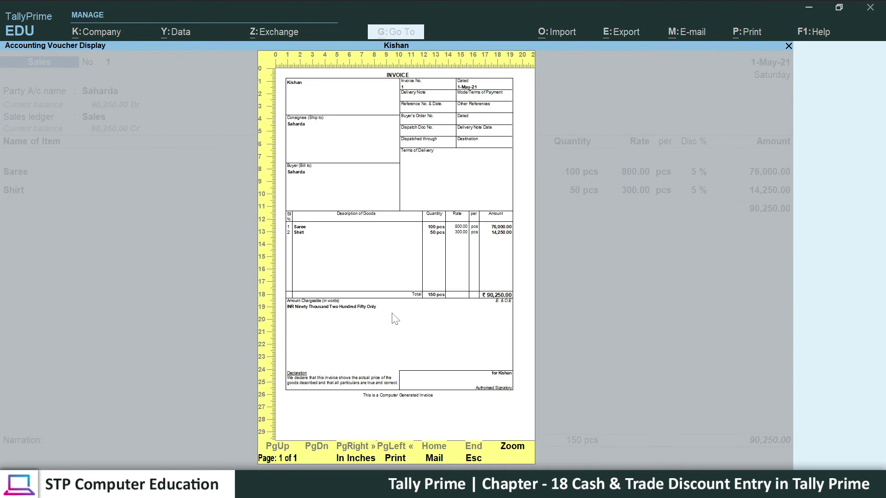
click(443, 306)
scroll(421, 346, down, 5)
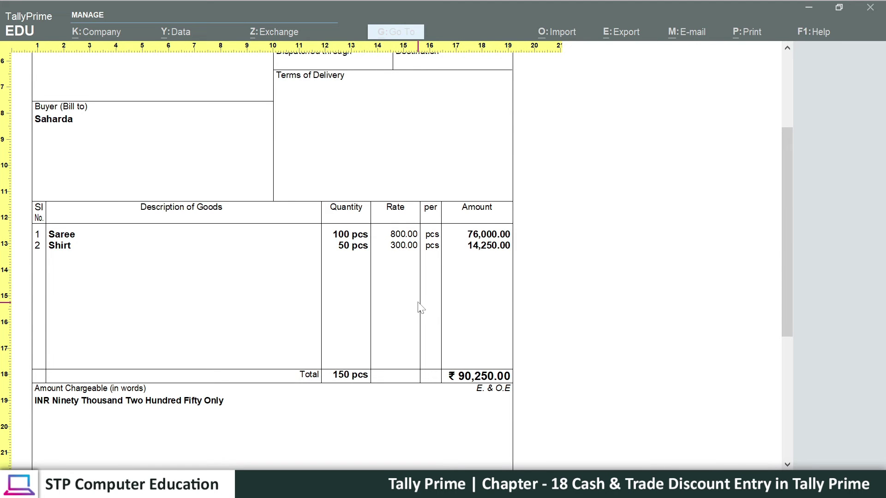
key(Escape)
key(Escape)
key(Escape)
key(Escape)
key(y)
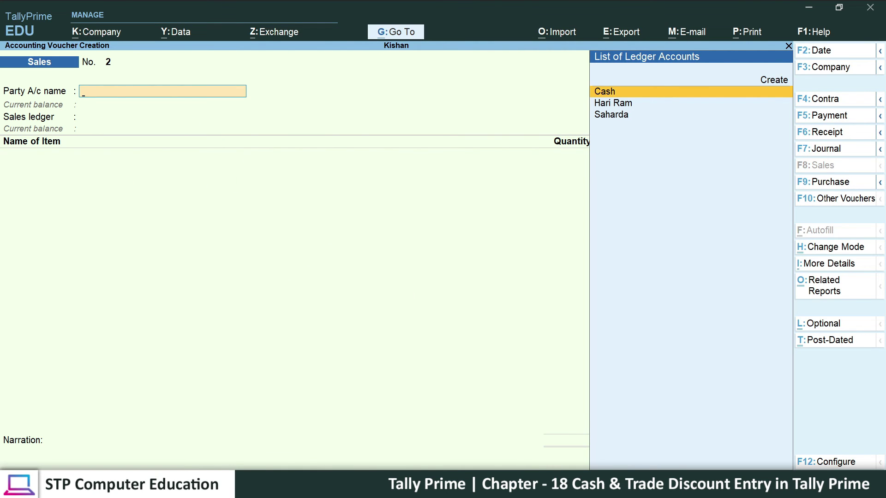
Switch to the exercise PDF and read the party line of the 2-May cash sale
key(alt+Tab)
scroll(286, 234, down, 3)
drag(216, 239, 379, 239)
click(342, 239)
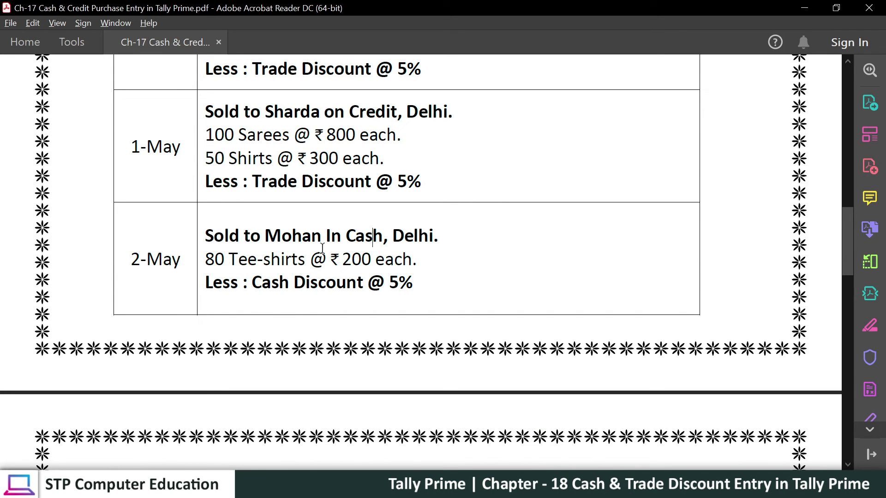
Check the cash sale's date in the exercise PDF, and review the saved 1-May sales voucher in TallyPrime
drag(133, 261, 182, 264)
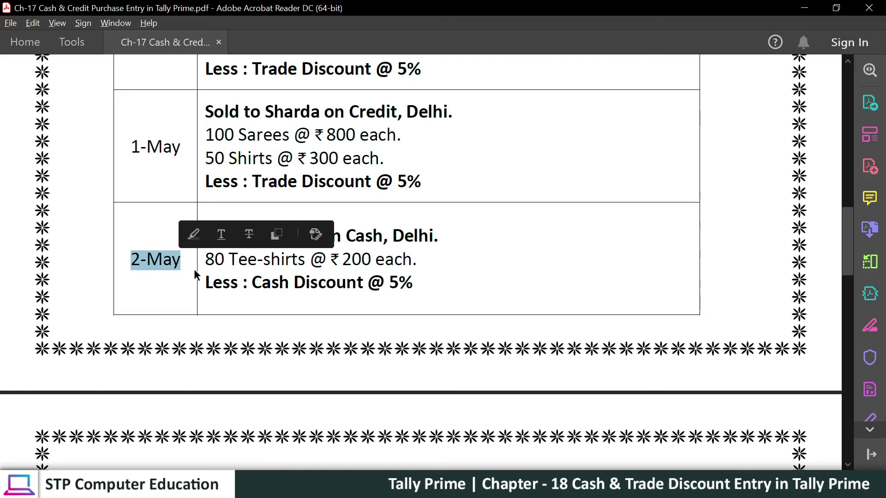
key(alt+Tab)
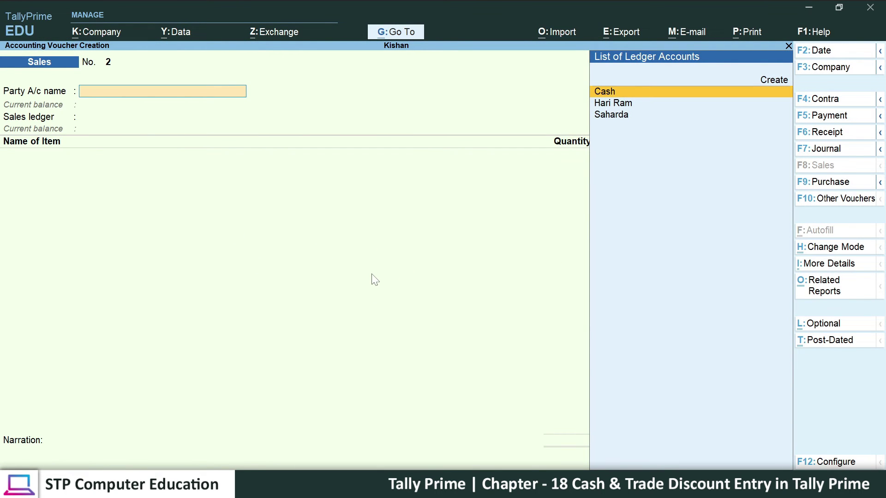
key(Page_Up)
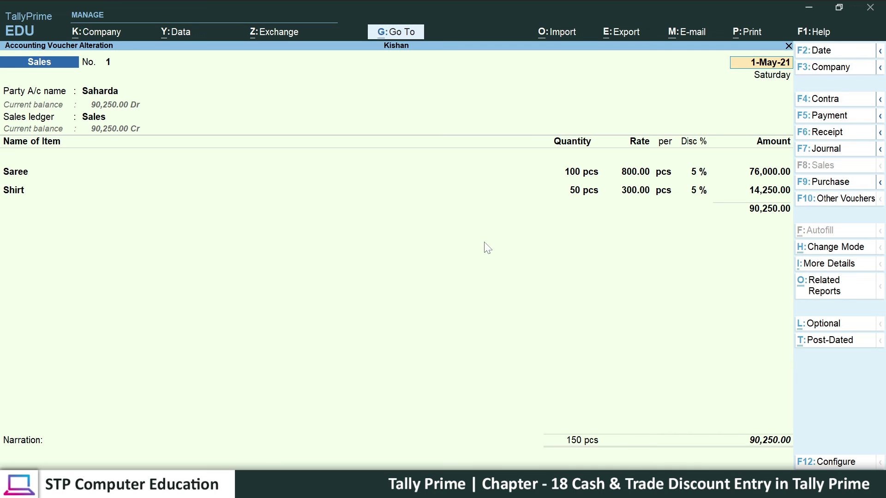
key(Escape)
key(y)
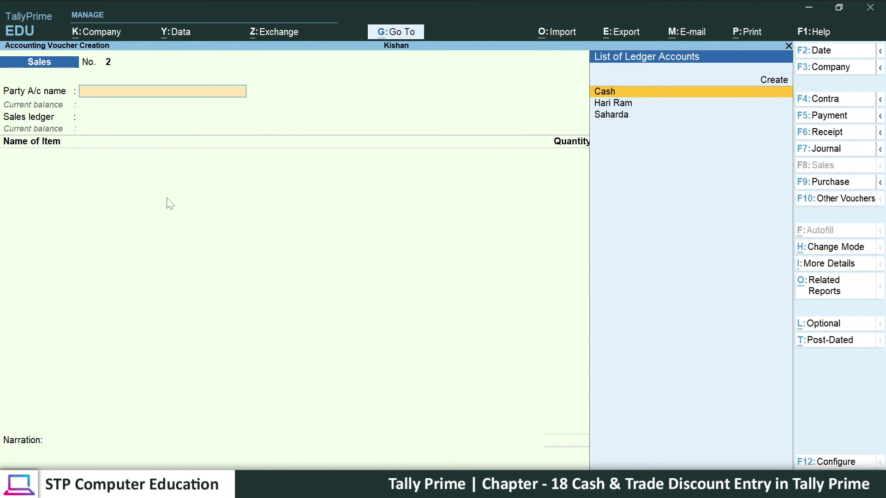
Set the voucher date to 2-5-2021, and exit and reopen the blank sales voucher
key(F2)
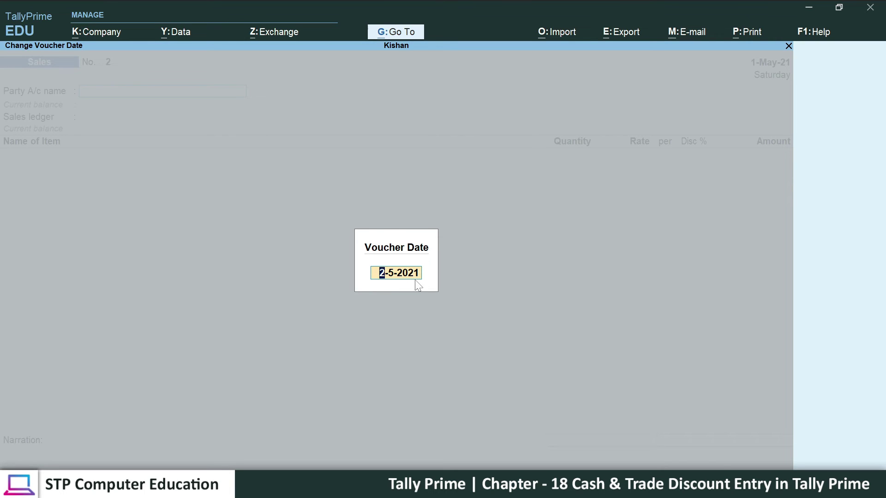
key(Return)
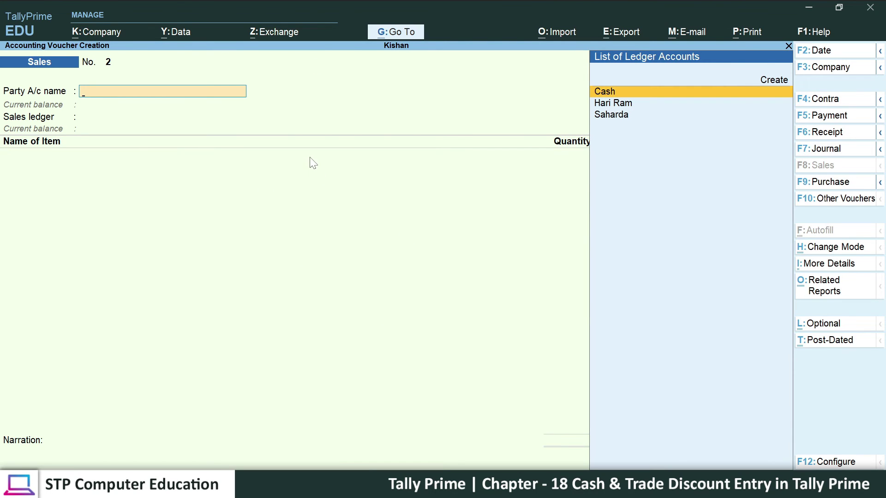
key(Escape)
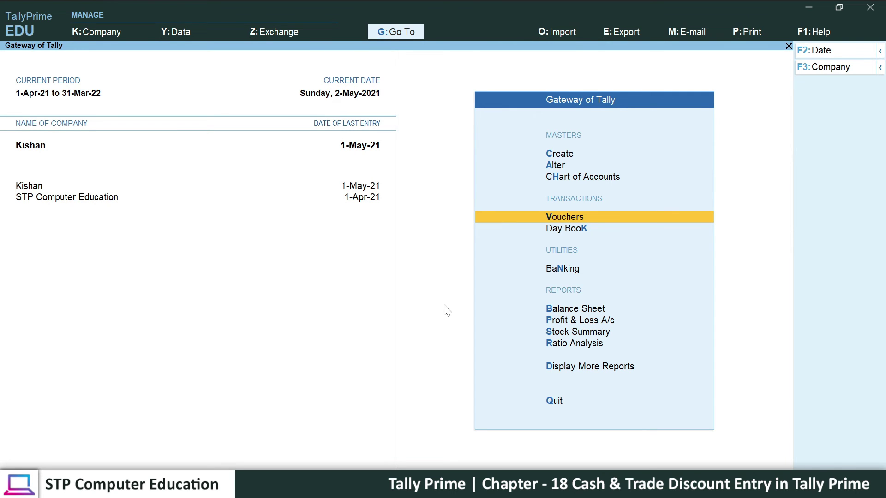
key(Return)
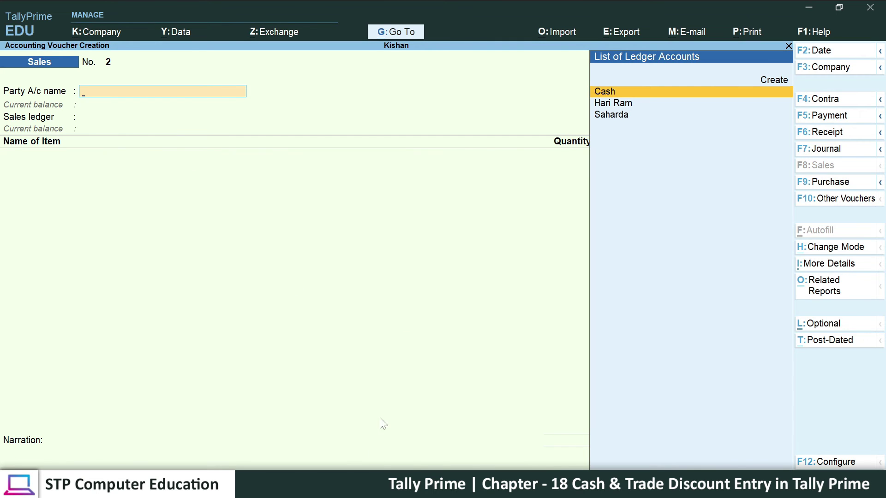
Check the 2-May sale's payment mode in the exercise PDF, and choose Cash as the party account in the TallyPrime sales voucher
key(alt+Tab)
drag(322, 236, 433, 237)
click(300, 241)
key(alt+Tab)
key(Return)
key(ctrl+a)
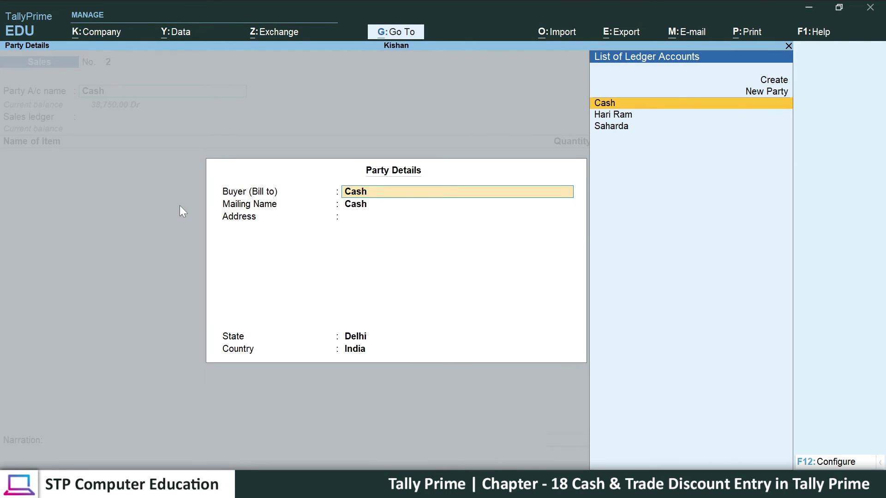
Enter the buyer's name in the party details with state Delhi and country India, and choose Sales as the sales ledger
key(Return)
key(Return)
key(Up)
key(Up)
text(Mo)
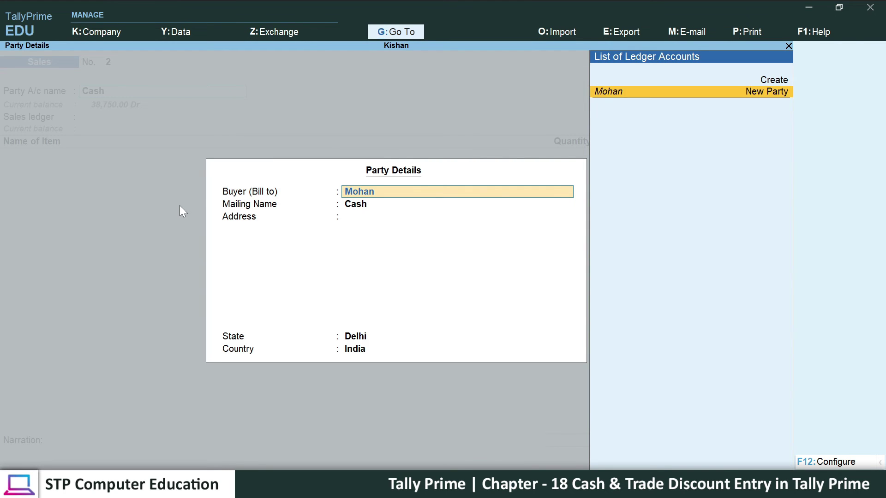
key(Return)
key(Return)
key(Return)
key(Return)
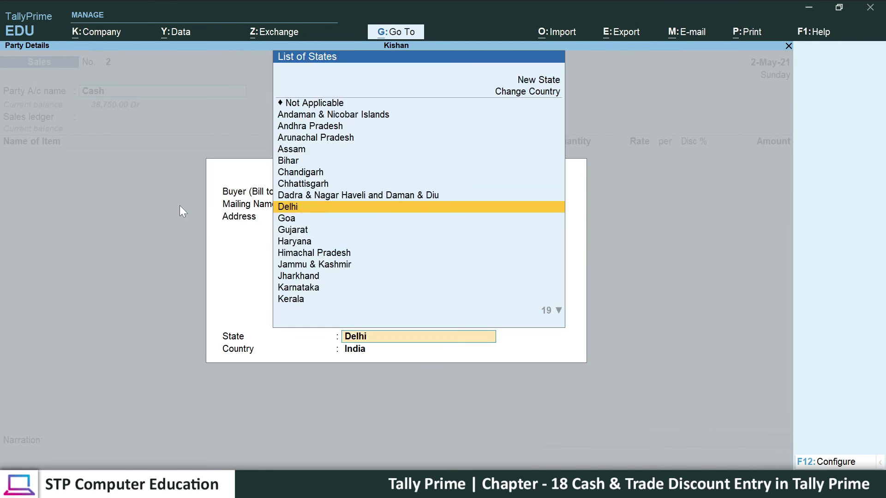
key(Return)
key(Return)
key(BackSpace)
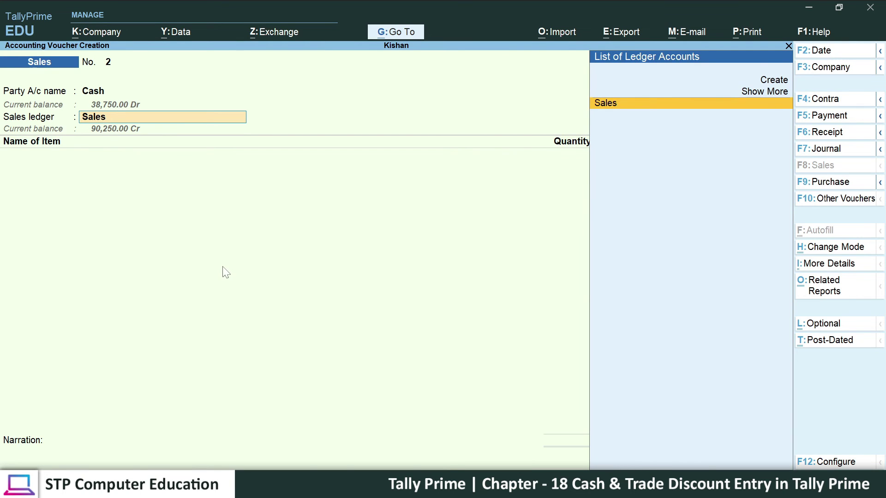
key(Return)
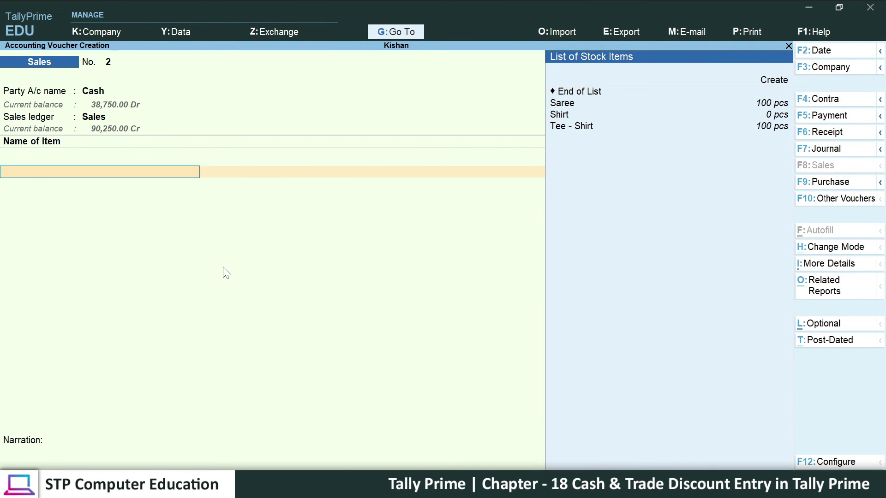
Add the Tee - Shirt item from the exercise PDF to the sales voucher with quantity 80 and rate 200 per pcs
key(alt+Tab)
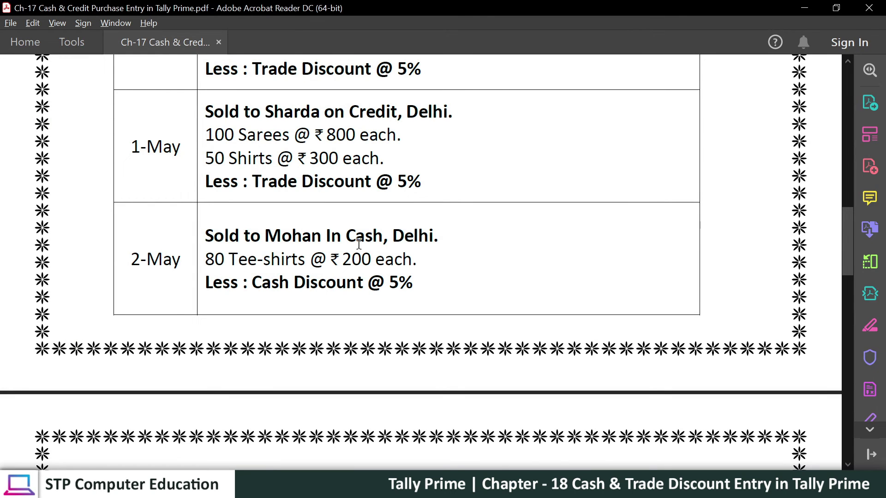
key(alt+Tab)
key(Down)
key(Down)
key(Down)
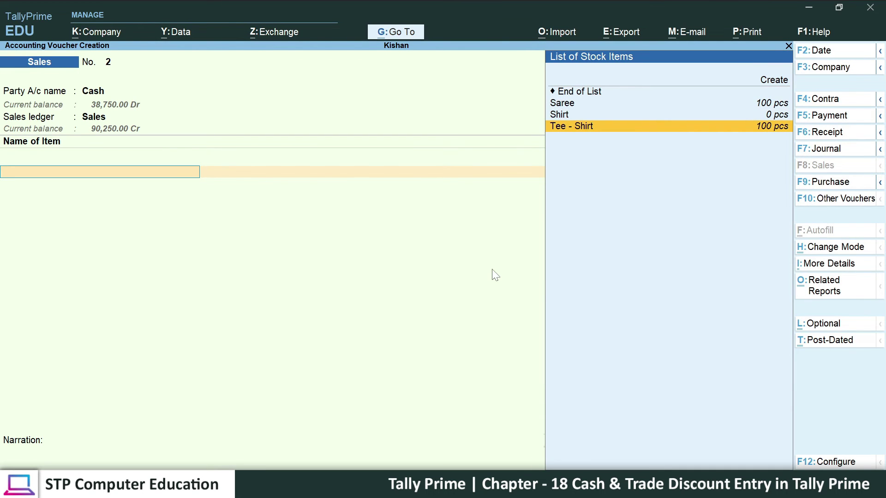
key(Return)
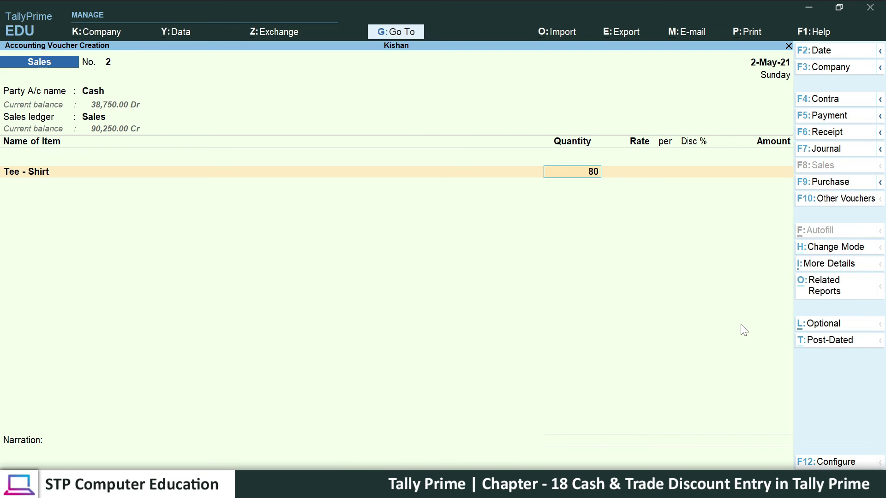
key(Return)
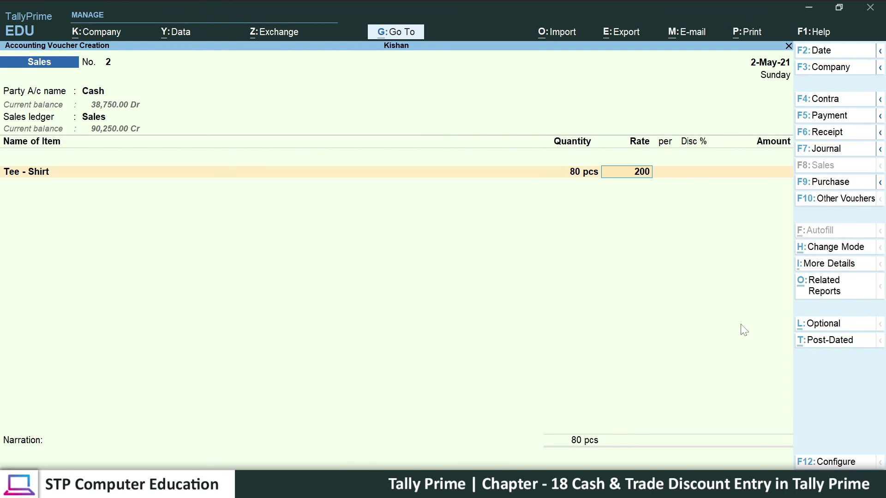
text(200)
key(Return)
key(Return)
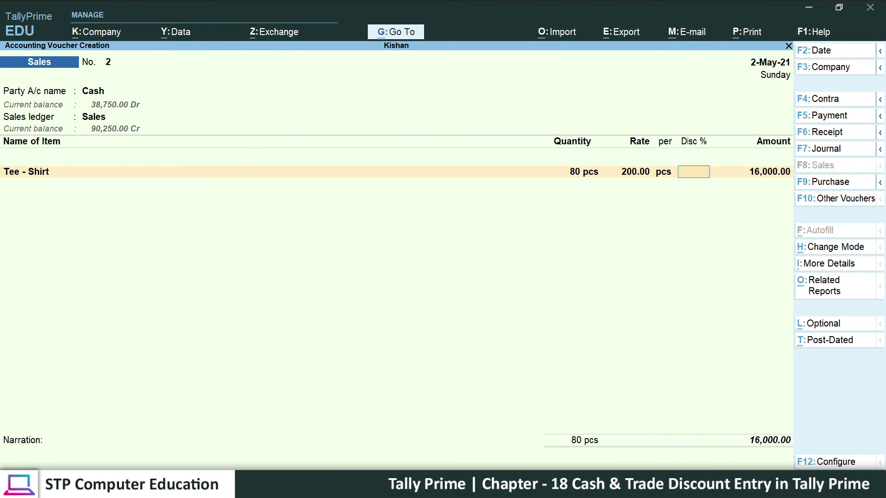
Read the cash discount line in the exercise PDF, leave the Tee - Shirt's Disc % blank in TallyPrime, and end the item list
key(alt+Tab)
drag(206, 284, 409, 290)
click(386, 290)
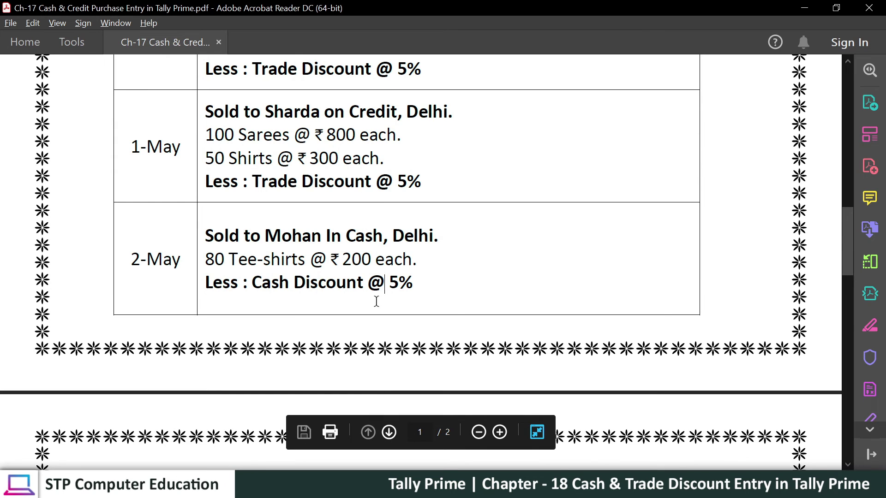
key(alt+Tab)
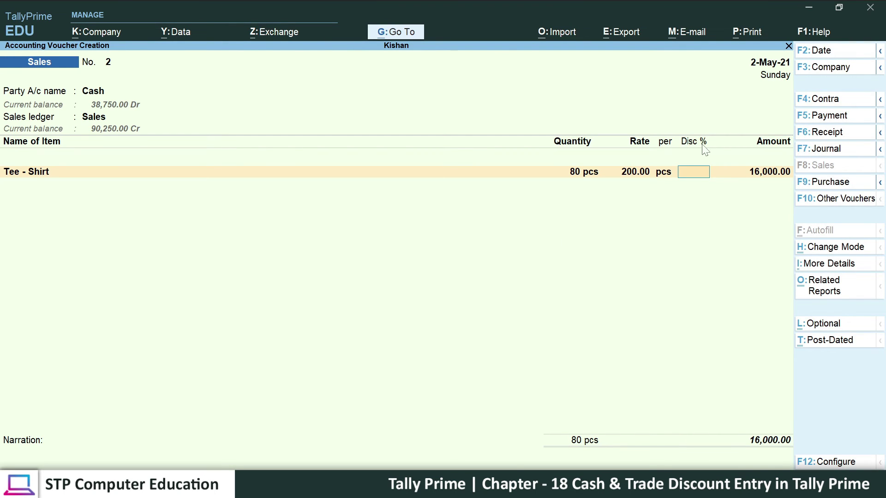
key(Return)
key(Return)
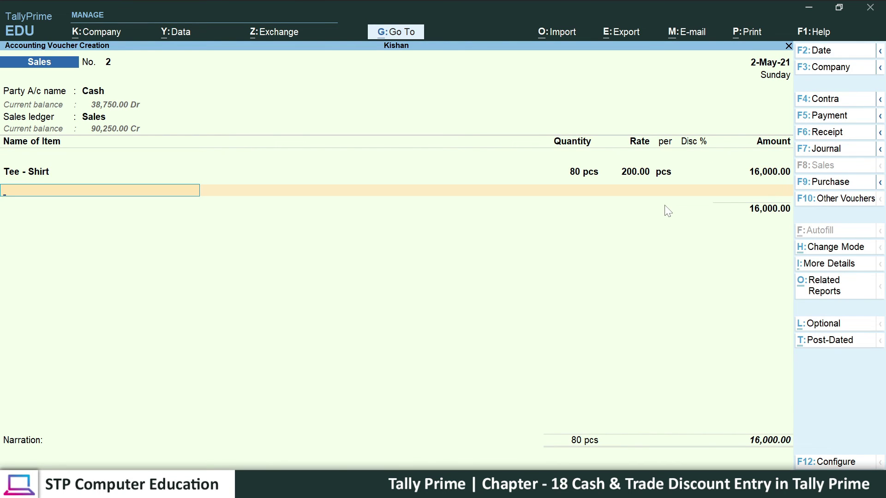
click(46, 189)
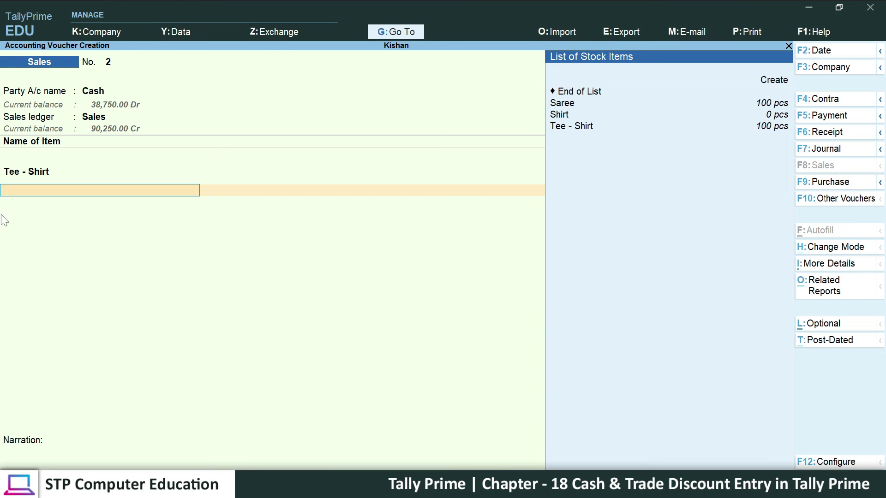
click(587, 92)
key(Return)
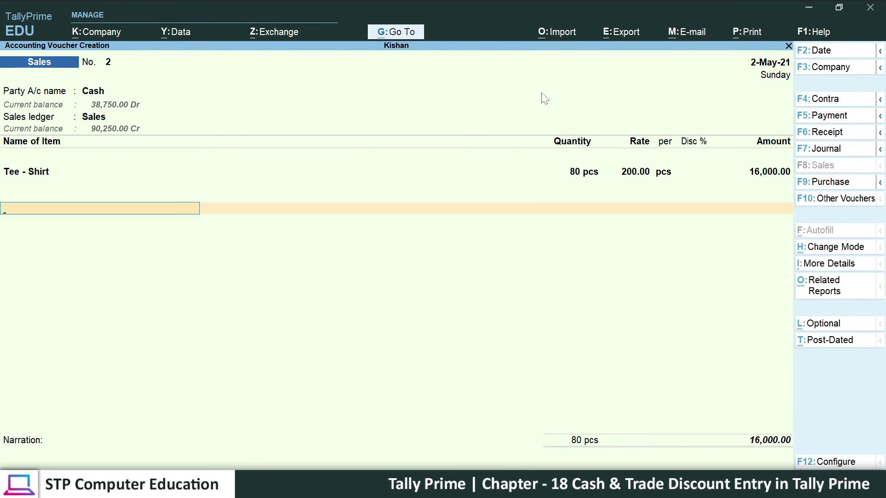
Create a Discount Allowed ledger under Indirect Expenses, type Not Applicable and without bank details, for the line below the items
click(27, 223)
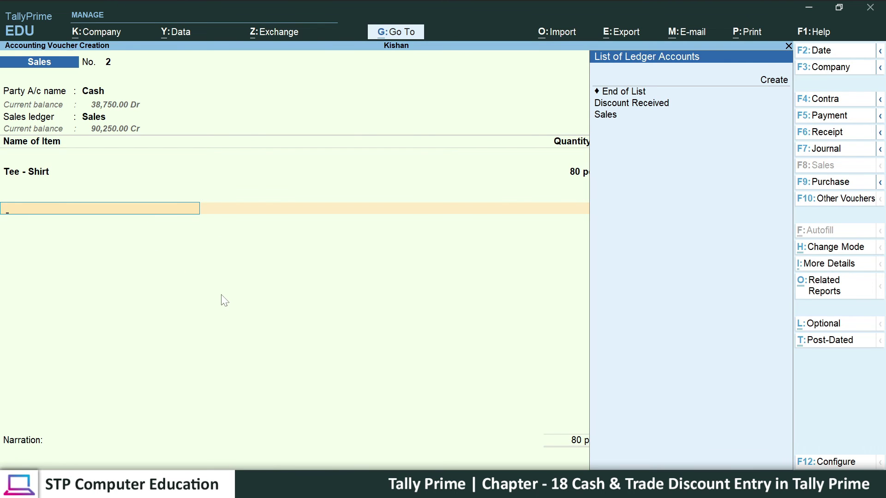
key(alt)
key(alt+c)
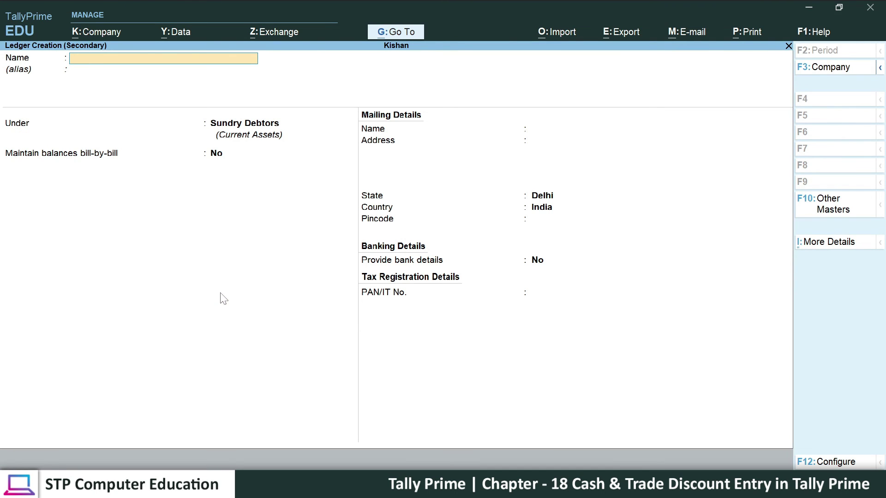
text(Discount Allowed)
key(Return)
key(Up)
key(Up)
key(Up)
key(Up)
key(Up)
key(Up)
key(Up)
key(Up)
key(Up)
key(Up)
key(Up)
key(Up)
key(Up)
key(Up)
key(Up)
key(Down)
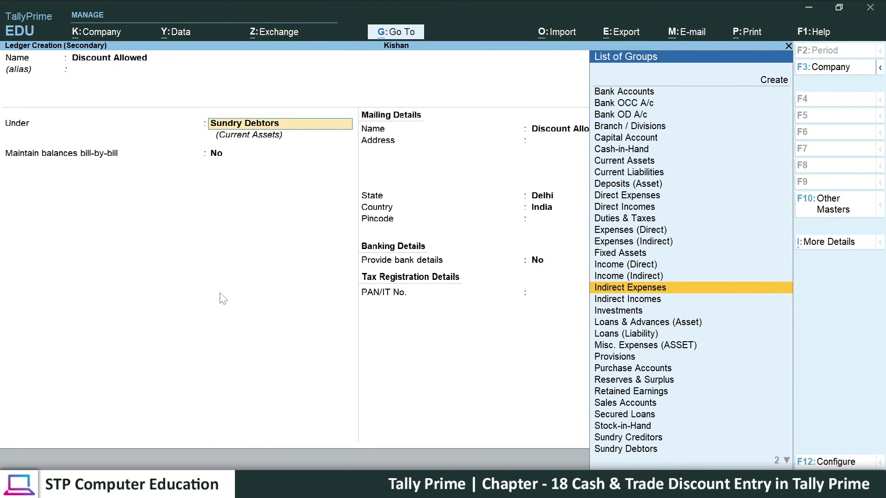
key(Return)
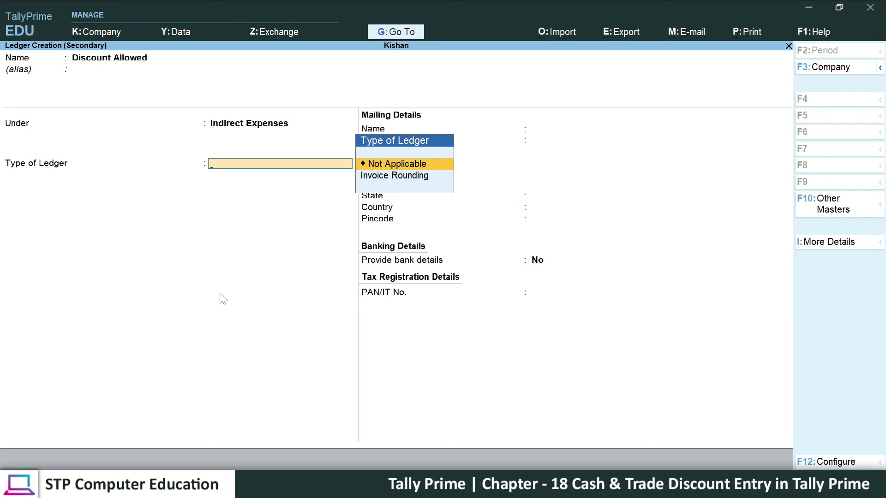
key(Return)
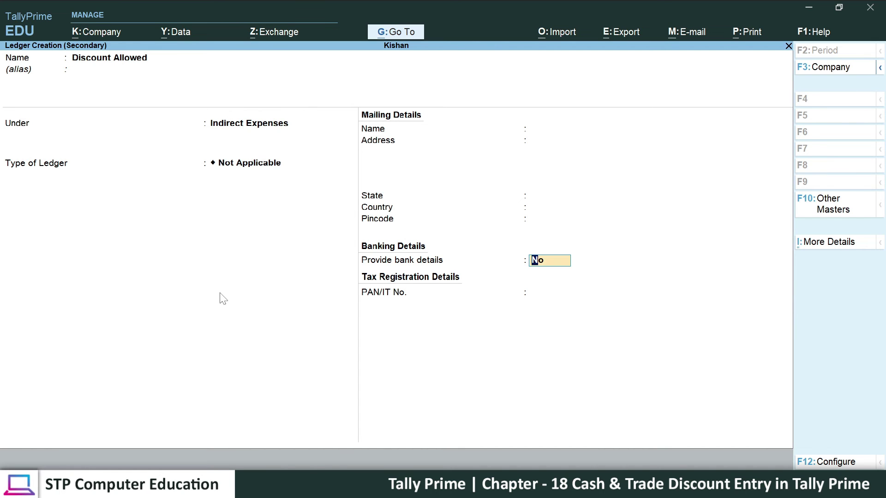
key(Return)
key(Return)
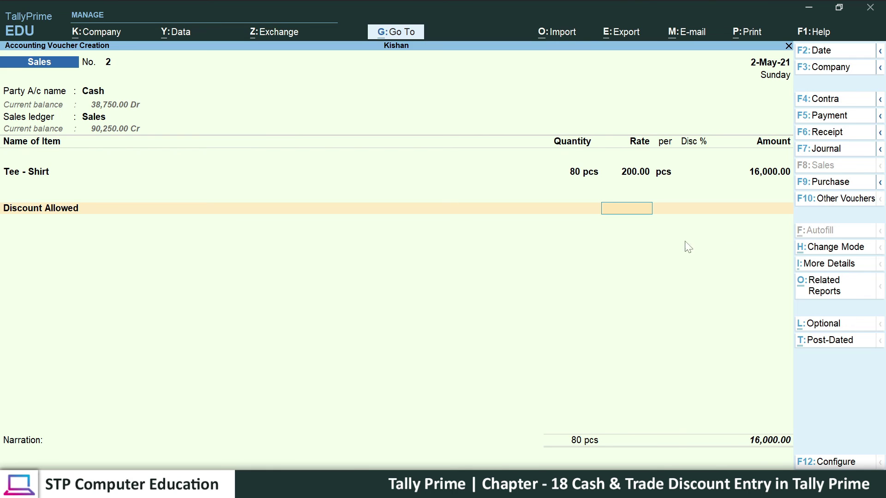
Check the discount percentage in the exercise PDF, set the Discount Allowed rate to -5 %, and save the sales voucher without narration
key(alt+Tab)
key(alt+Tab)
text(-5)
key(Return)
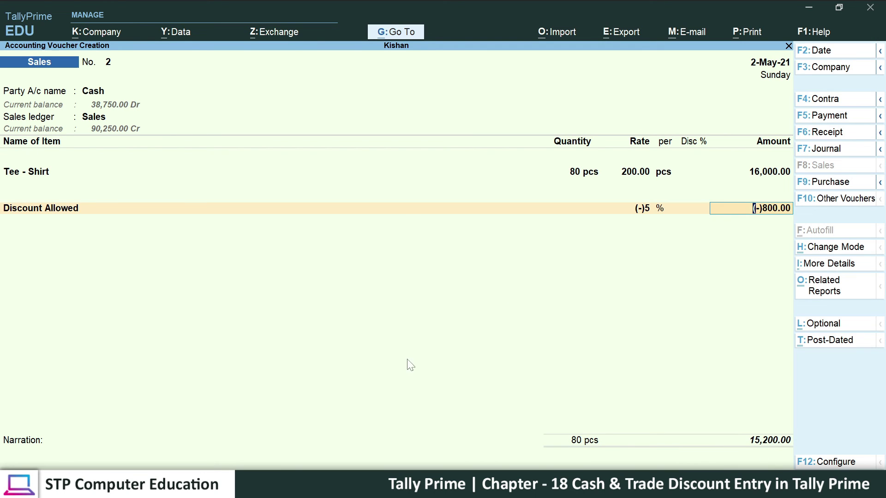
key(Return)
key(Return)
key(Return)
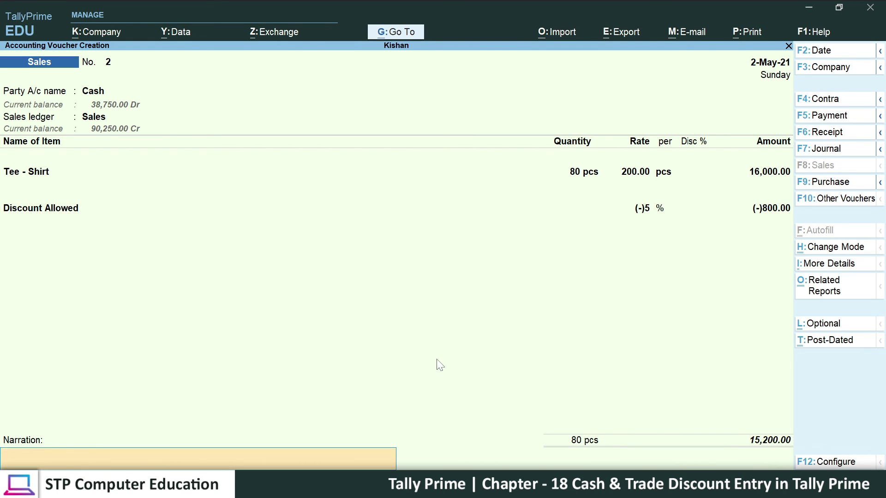
key(Return)
key(Return)
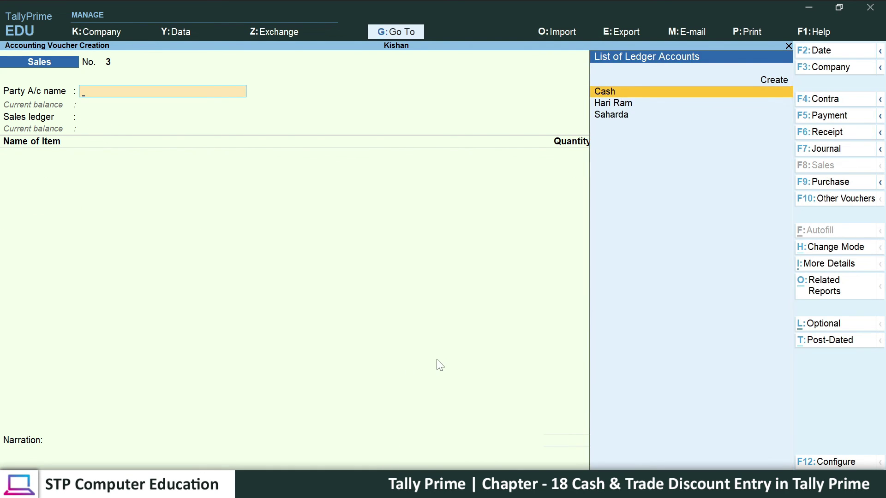
Reopen the saved 2-May cash sales voucher and preview its invoice
key(Page_Up)
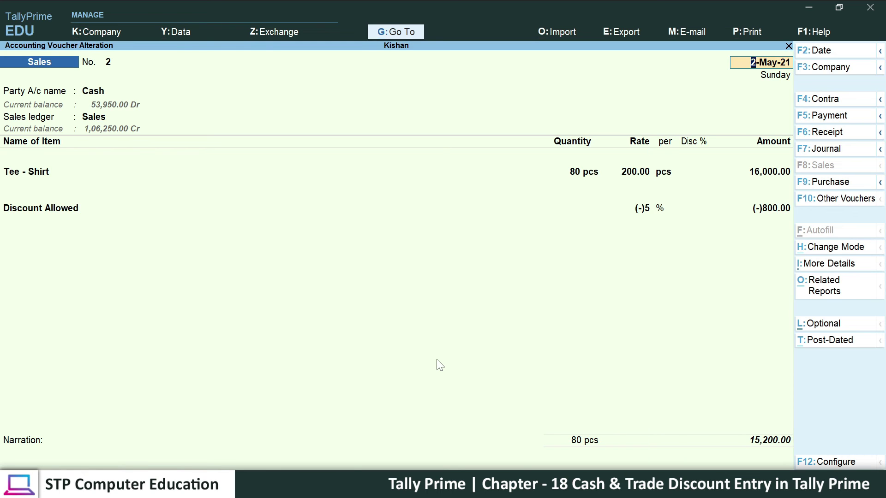
key(ctrl+p)
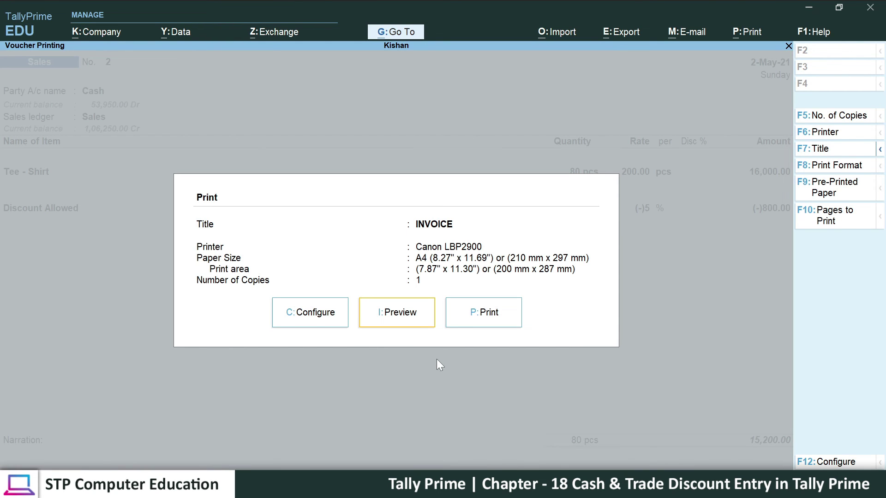
key(i)
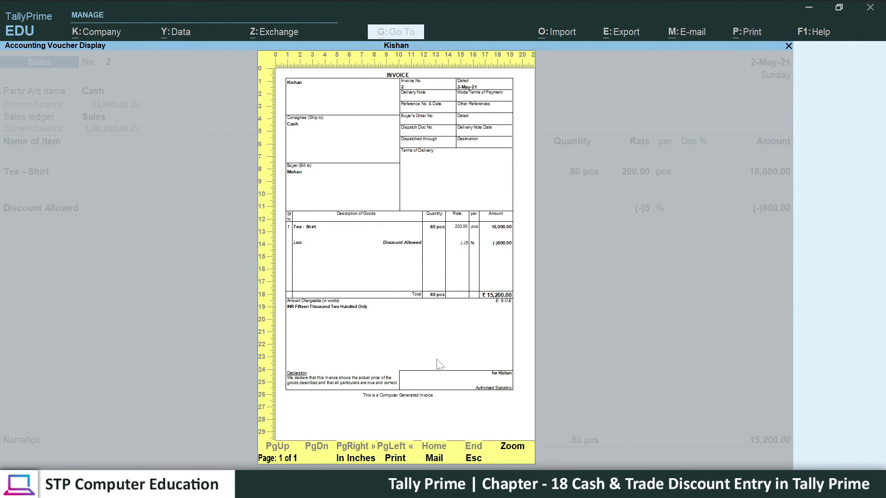
Enlarge the invoice preview and examine its date, parties, tee-shirt line, Discount Allowed line and total
key(alt+z)
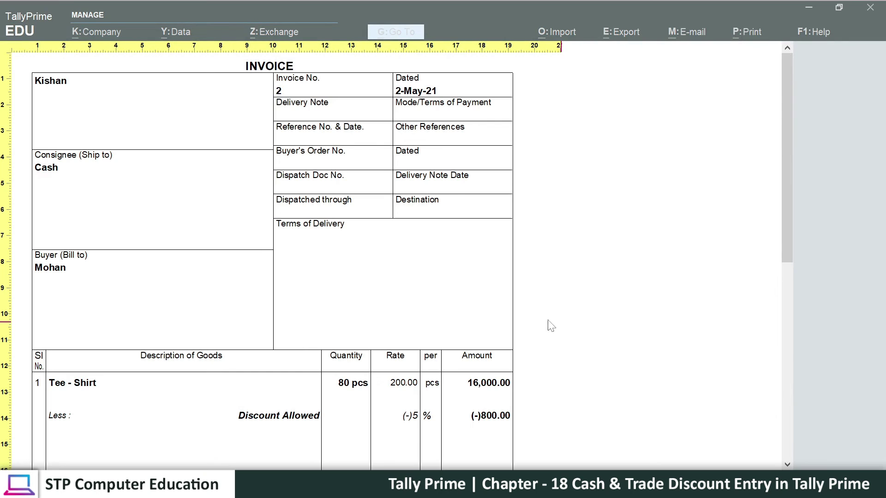
scroll(296, 339, down, 3)
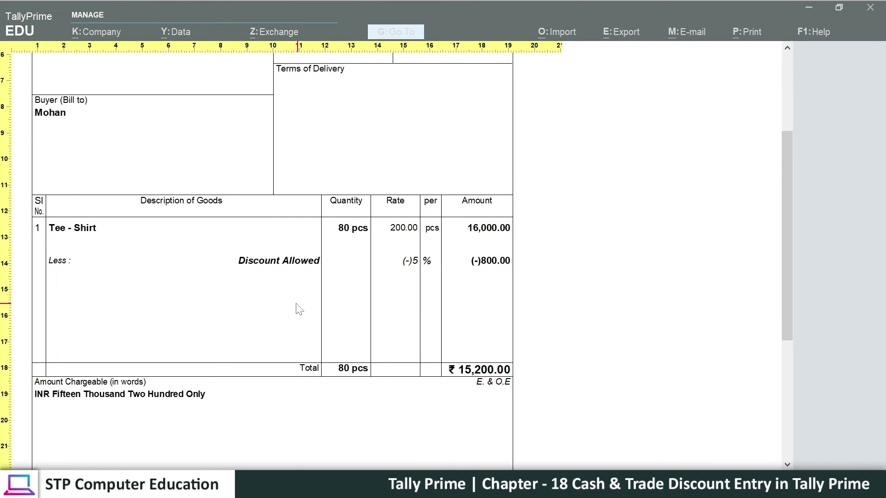
scroll(239, 311, up, 1)
scroll(293, 242, up, 1)
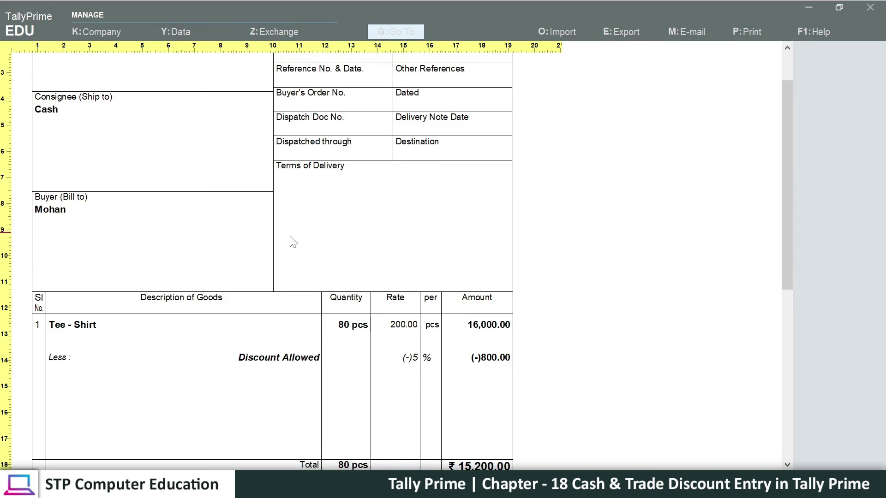
scroll(293, 242, up, 2)
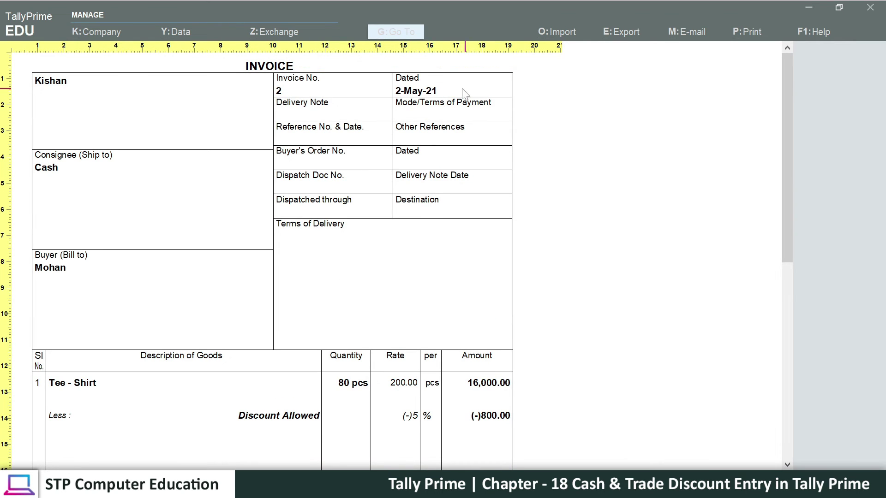
scroll(362, 299, down, 1)
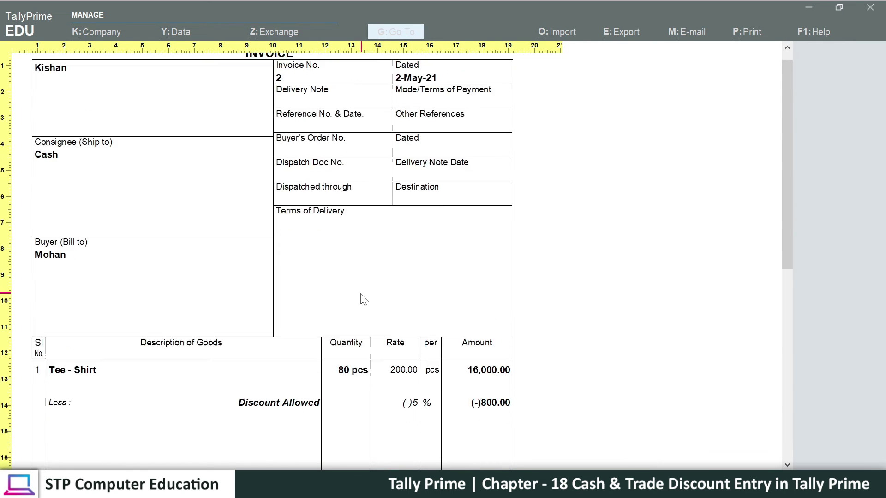
scroll(363, 298, down, 3)
scroll(353, 295, up, 1)
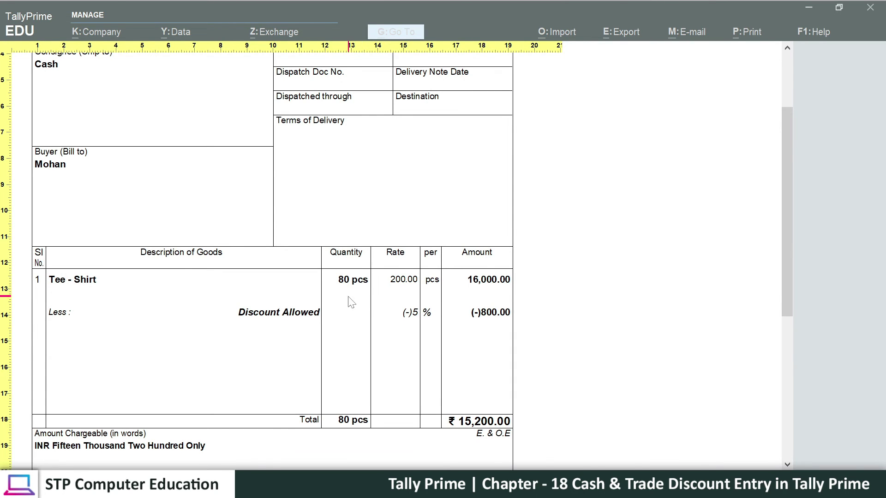
Close the invoice preview and the voucher screens, returning to the Gateway of Tally
key(Escape)
key(Escape)
key(Escape)
key(y)
key(Escape)
key(y)
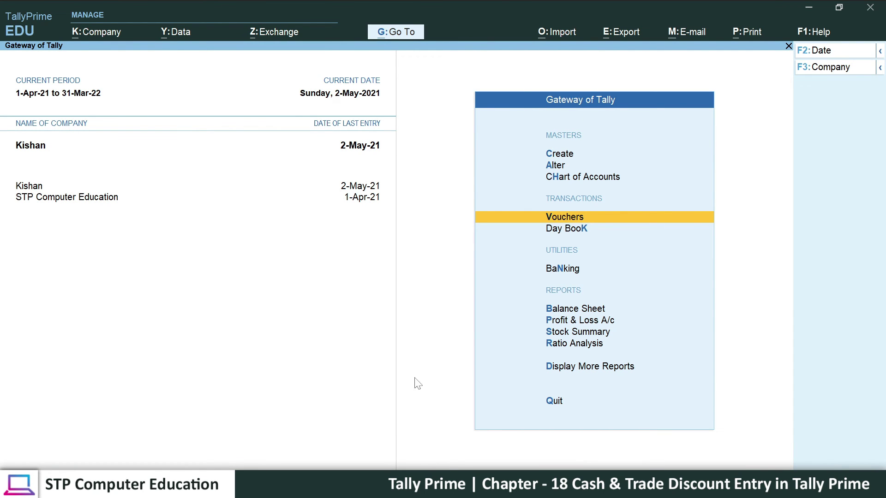
Read the expected cash balance, total sale and total purchase in the exercise PDF, and return to TallyPrime
key(alt+Tab)
scroll(320, 291, down, 5)
scroll(321, 289, up, 8)
scroll(321, 288, down, 10)
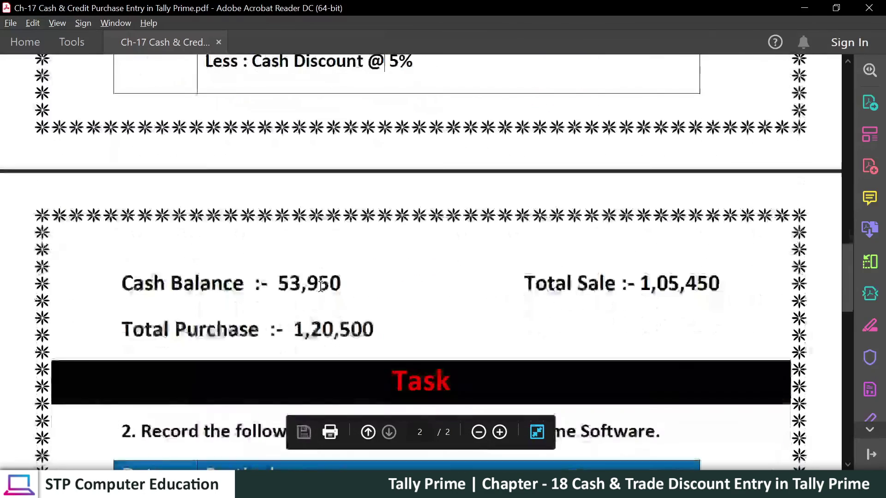
scroll(162, 281, down, 2)
drag(135, 219, 342, 221)
click(278, 219)
drag(526, 220, 720, 221)
drag(122, 264, 388, 261)
click(363, 262)
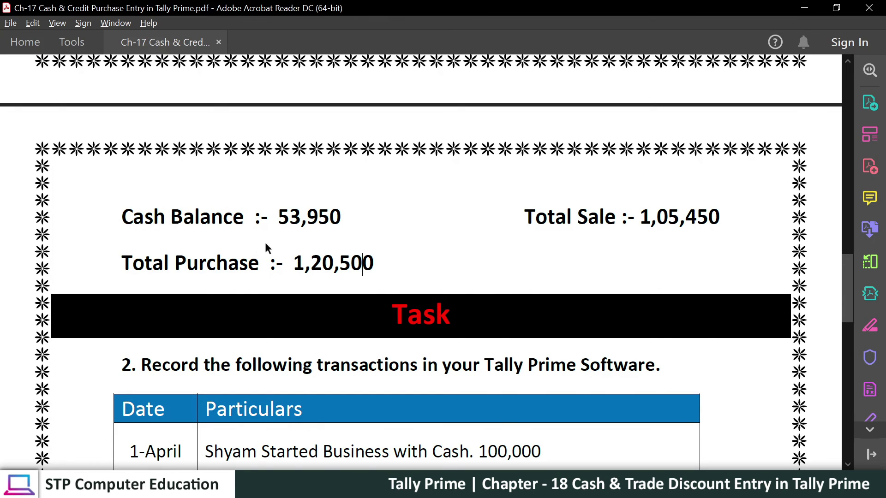
triple_click(152, 218)
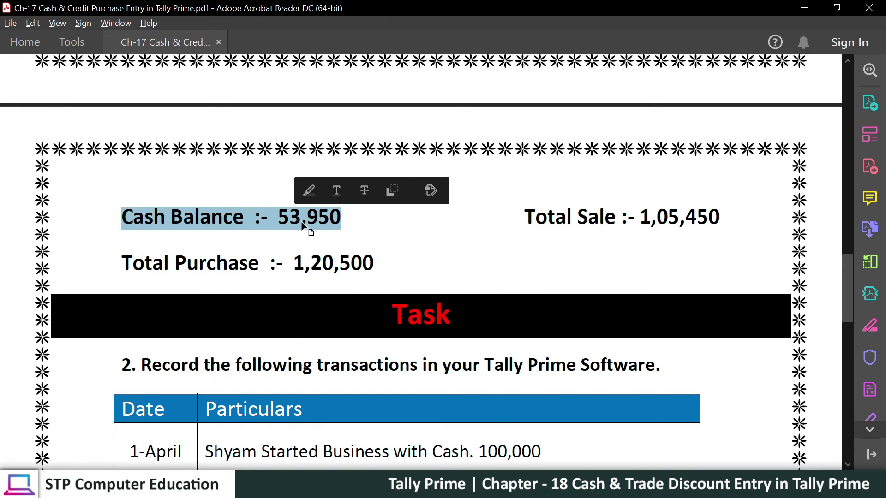
drag(169, 265, 283, 265)
drag(524, 218, 615, 217)
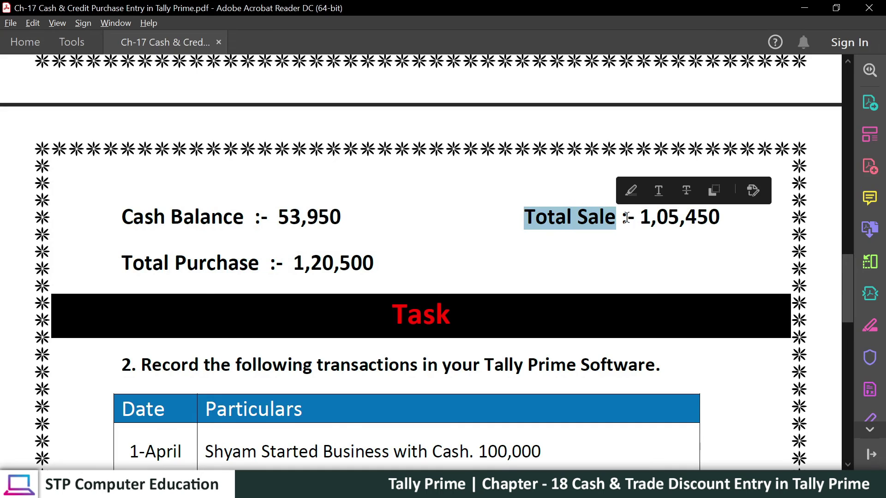
click(661, 216)
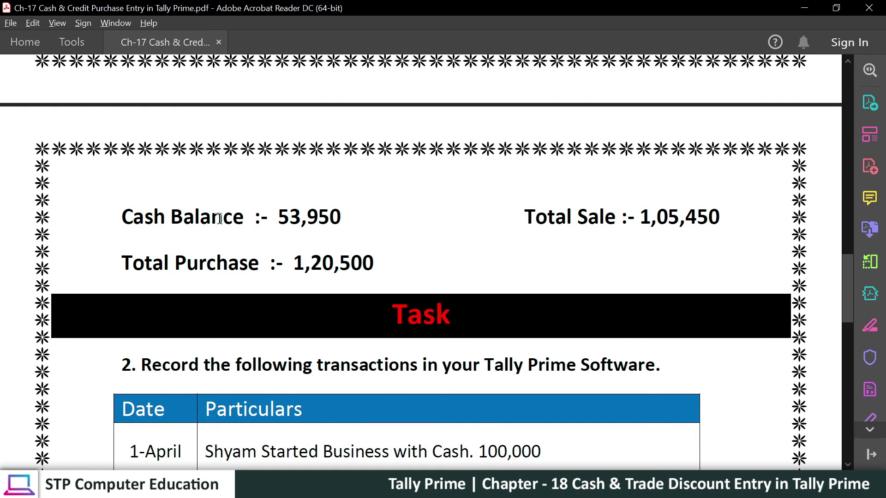
drag(220, 218, 330, 217)
click(330, 218)
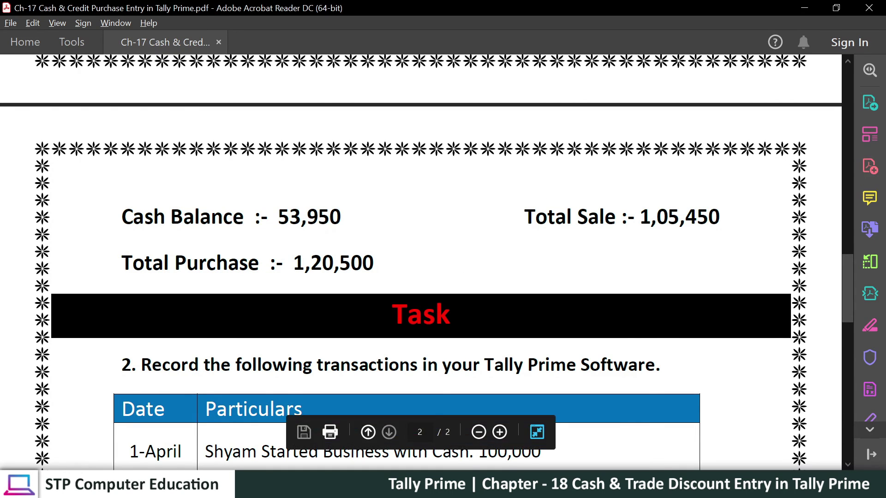
key(alt+Tab)
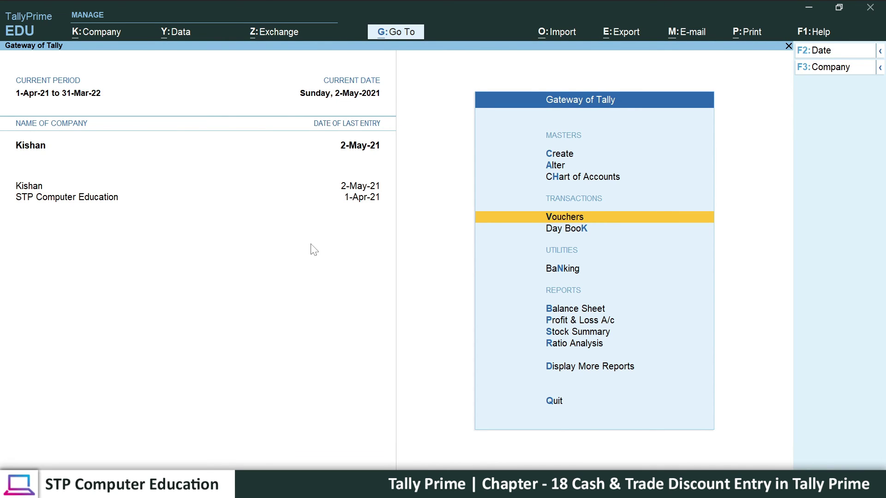
click(404, 35)
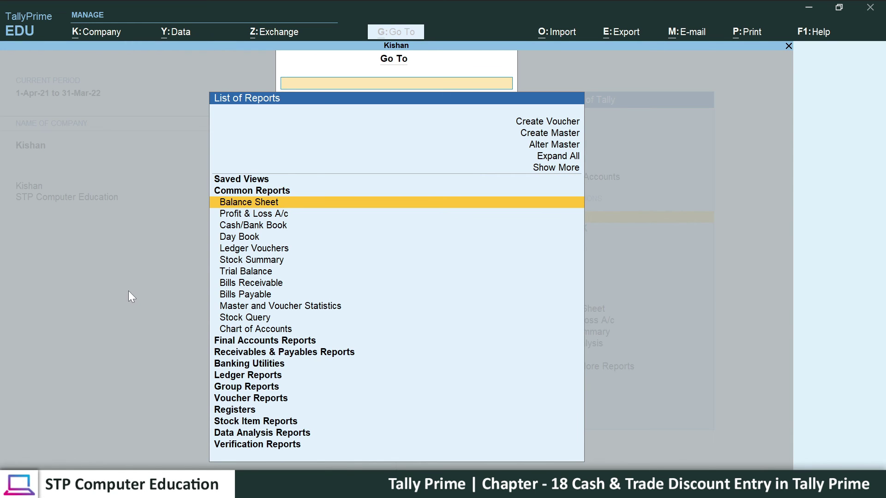
key(Escape)
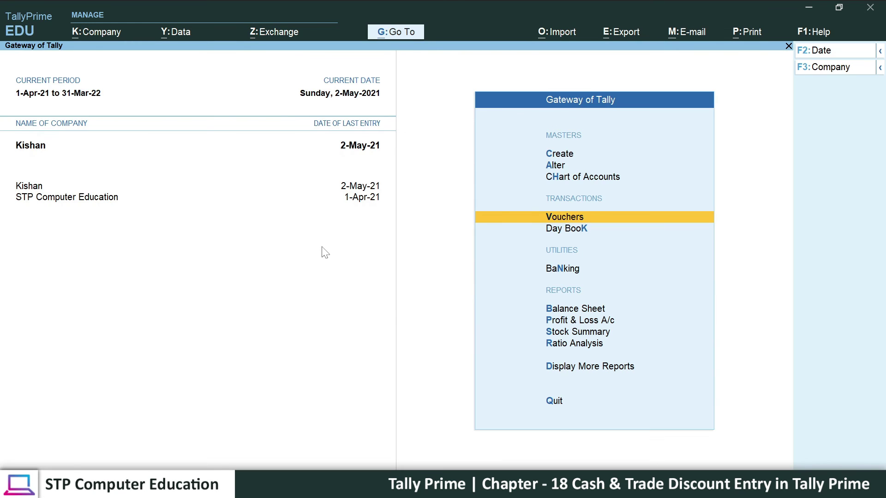
key(Down)
key(Down)
key(Down)
key(Down)
key(Down)
key(Down)
key(Up)
key(Up)
key(Up)
key(Up)
key(Up)
key(Up)
key(Up)
key(Up)
key(Up)
key(Up)
key(Up)
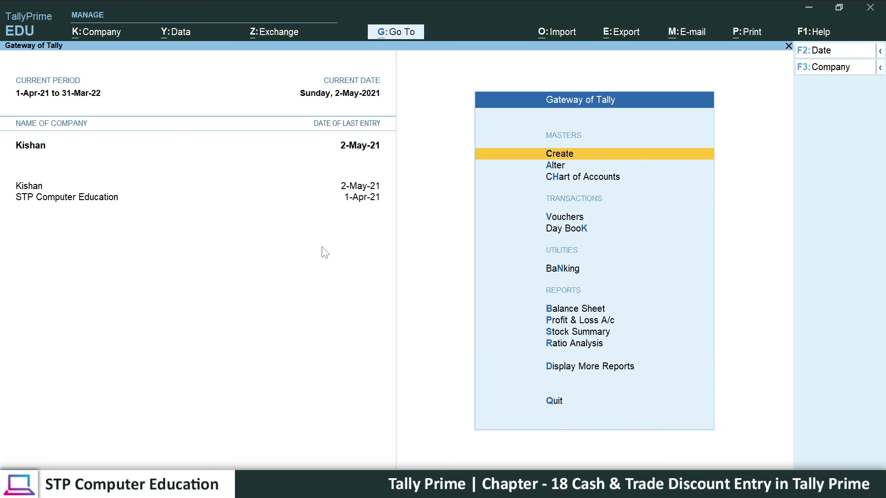
Open the Cash/Bank Book(s) summary from the account books and compare it with the cash balance in the exercise PDF
click(566, 369)
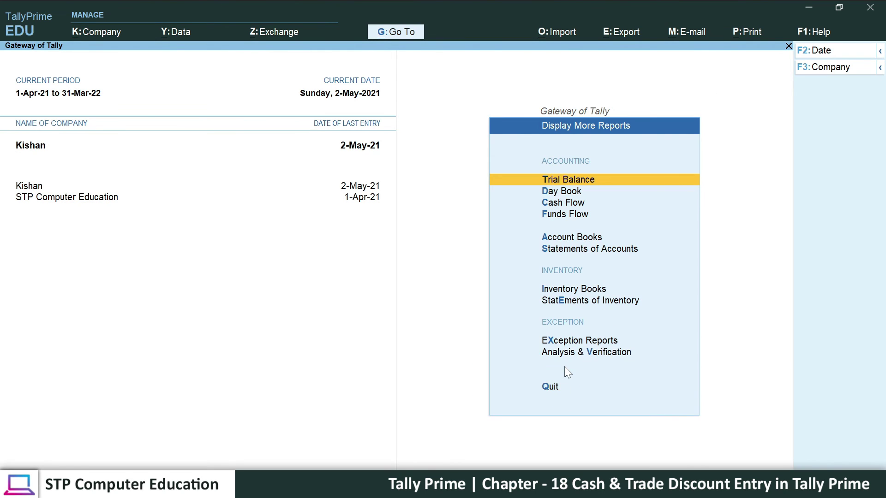
key(Down)
key(Down)
key(Down)
click(593, 239)
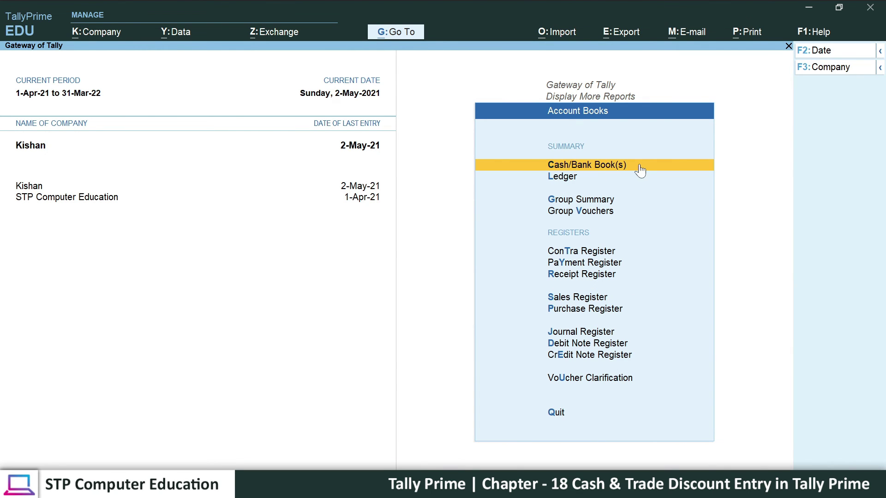
click(617, 167)
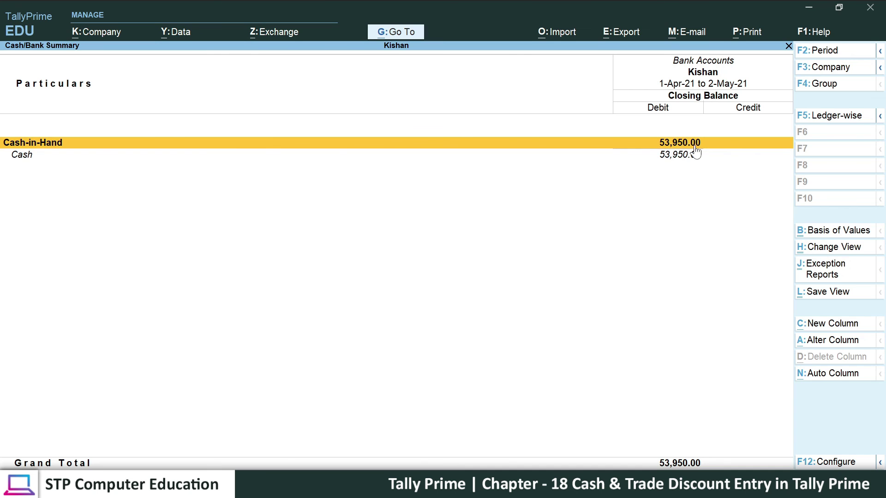
key(alt+Tab)
drag(278, 222, 341, 224)
key(alt+Tab)
Read the total sale in the exercise PDF, leave the cash summary in TallyPrime, and open the Sales Register
key(alt+Tab)
drag(534, 216, 673, 226)
key(alt+Tab)
key(Escape)
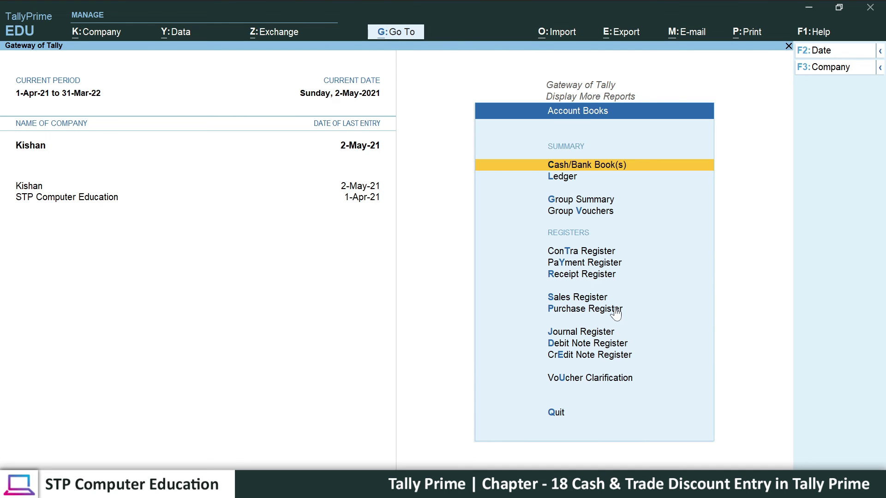
key(Down)
key(Down)
key(Down)
key(Down)
key(Down)
key(Down)
key(Down)
key(Return)
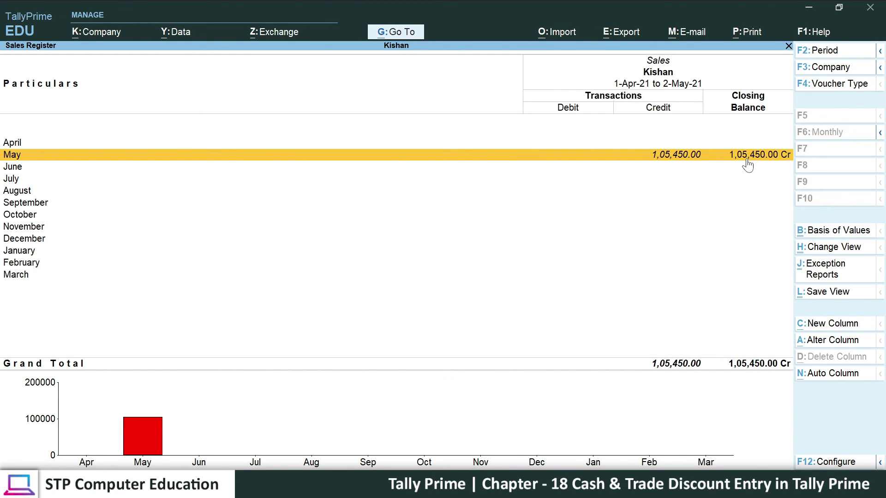
Compare the Sales Register's closing balance with the total sale figure in the exercise PDF
key(alt+Tab)
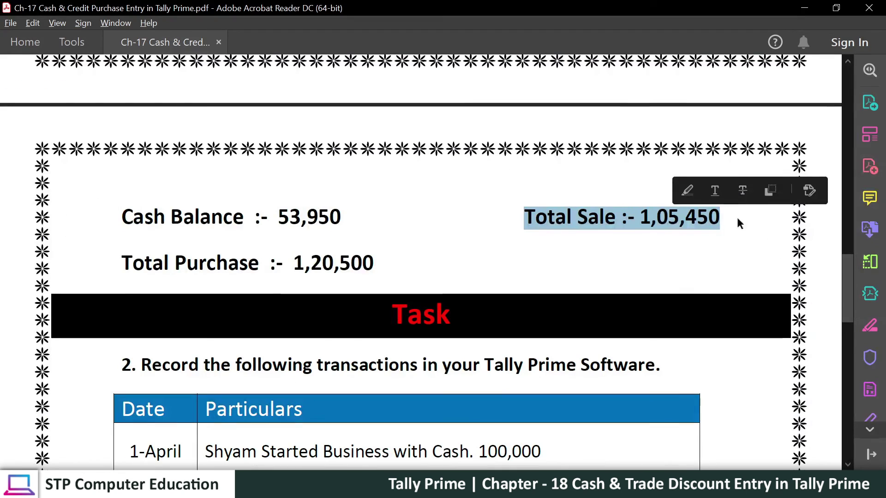
click(660, 223)
drag(672, 218, 711, 226)
click(709, 224)
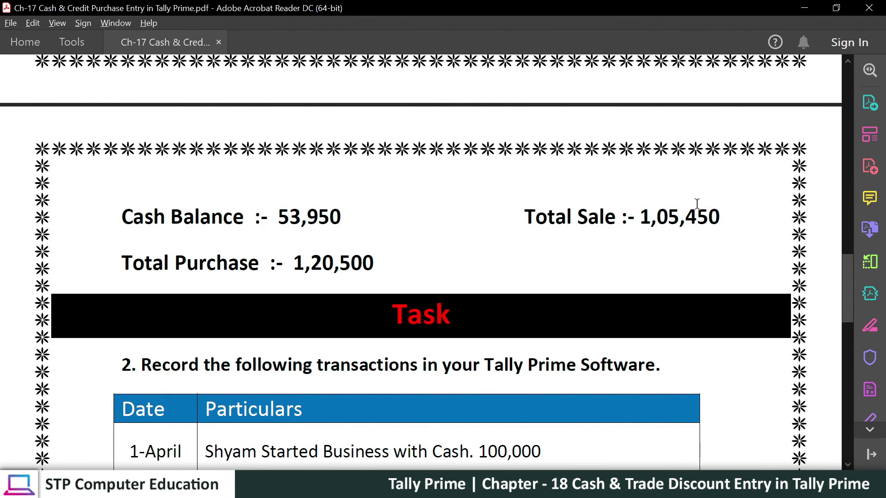
double_click(643, 217)
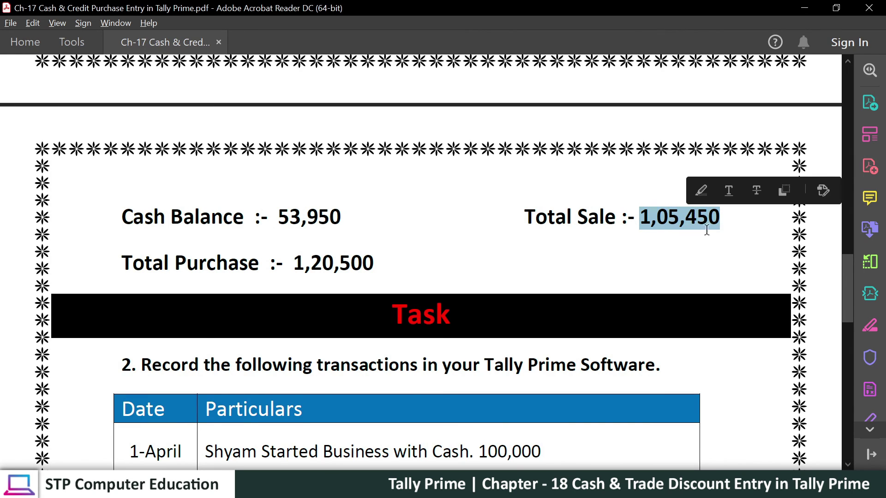
Open the Purchase Register in TallyPrime and compare its closing balance with the total purchase in the exercise PDF
drag(292, 263, 392, 269)
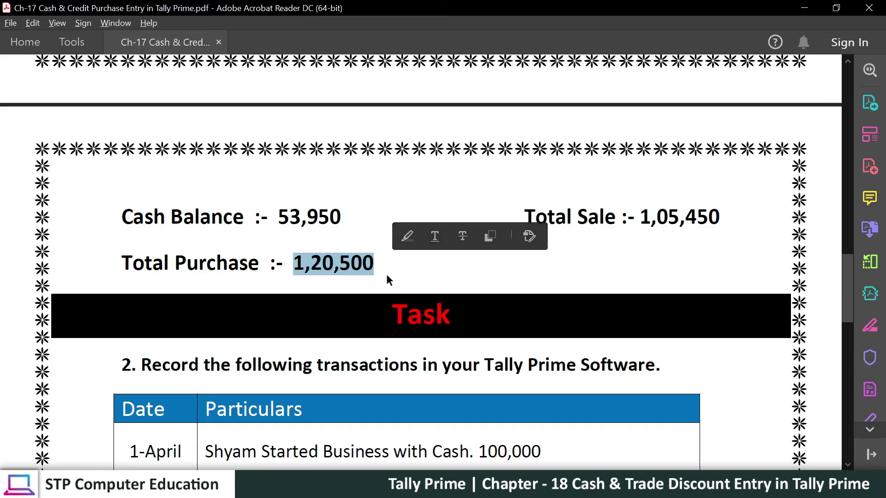
key(alt+Tab)
key(Escape)
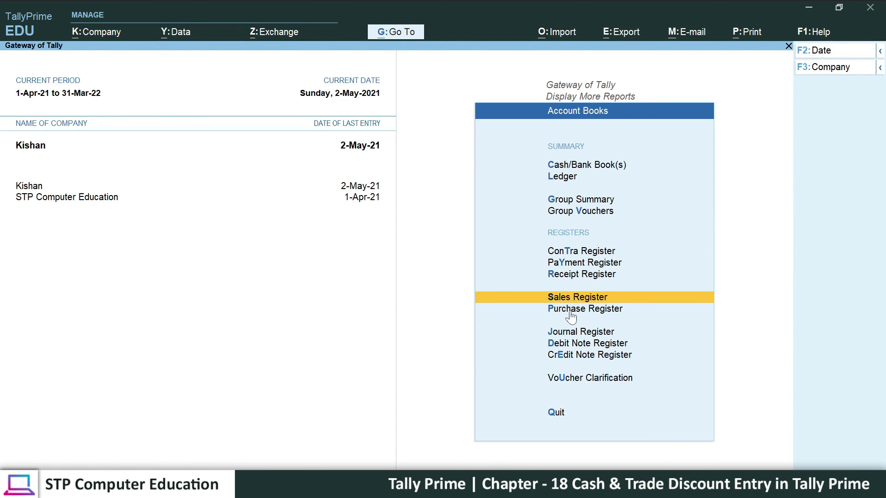
click(607, 314)
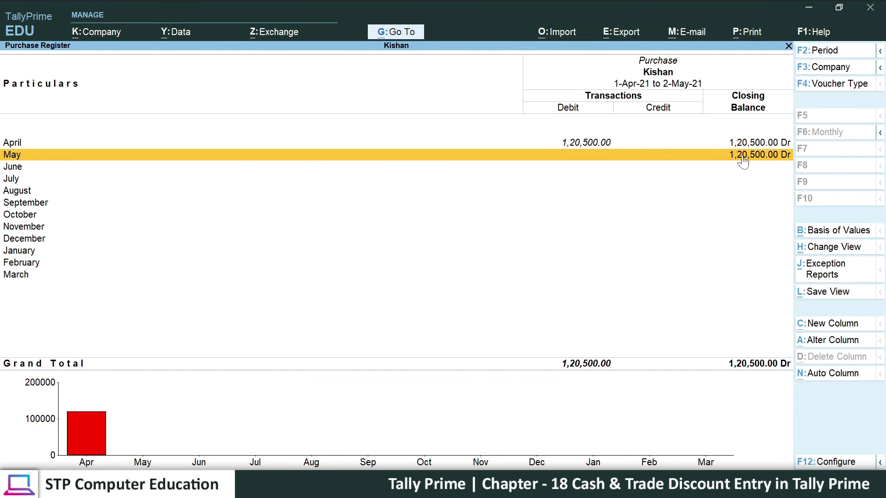
key(alt+Tab)
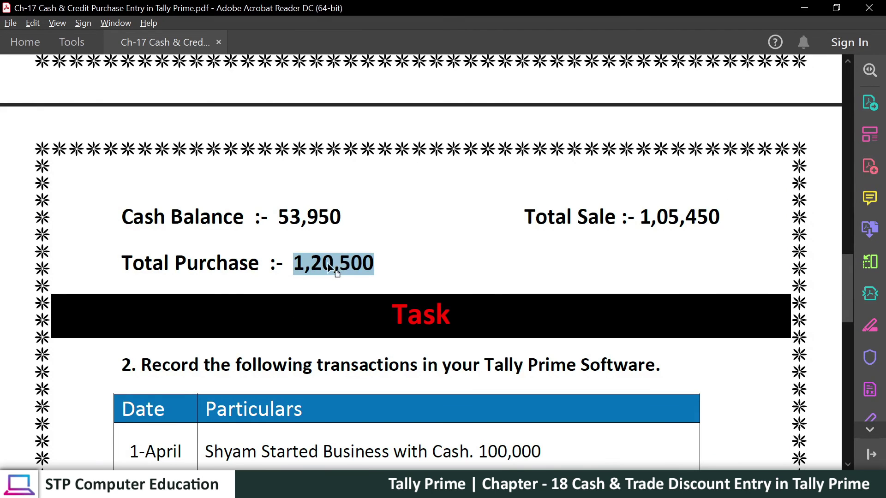
click(220, 272)
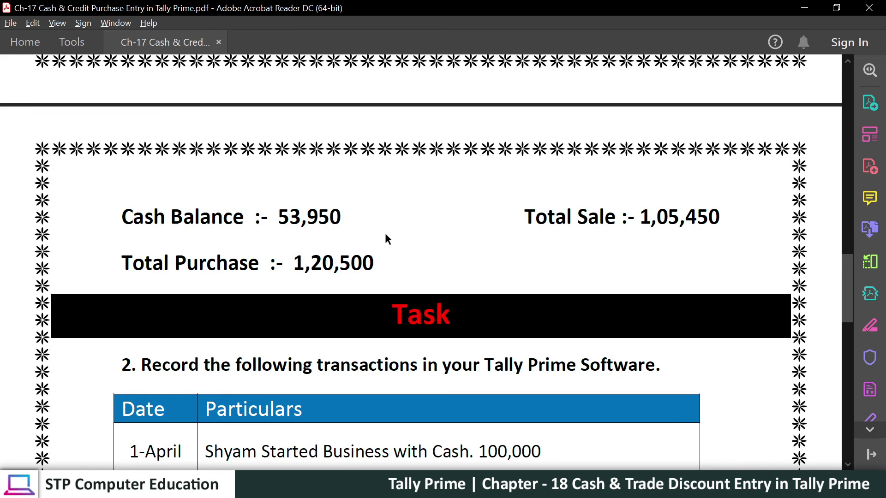
key(alt+Tab)
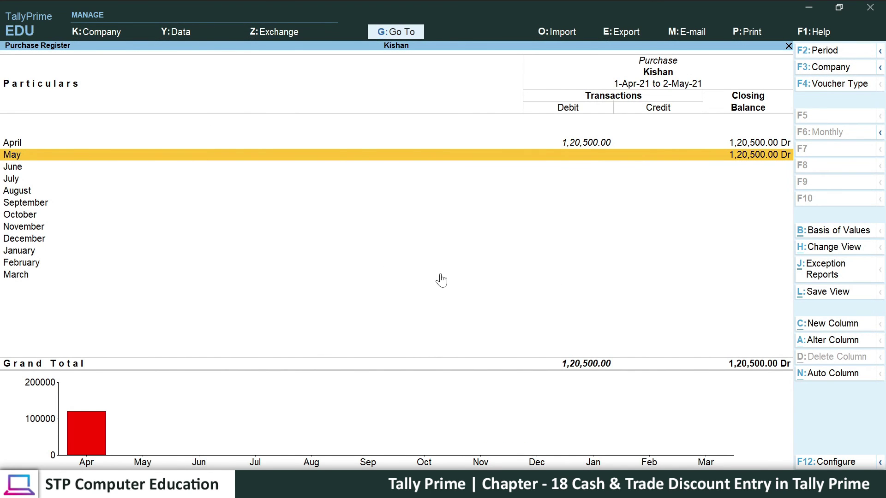
Leave the Purchase Register, return to the Gateway of Tally, and open the Balance Sheet
key(Escape)
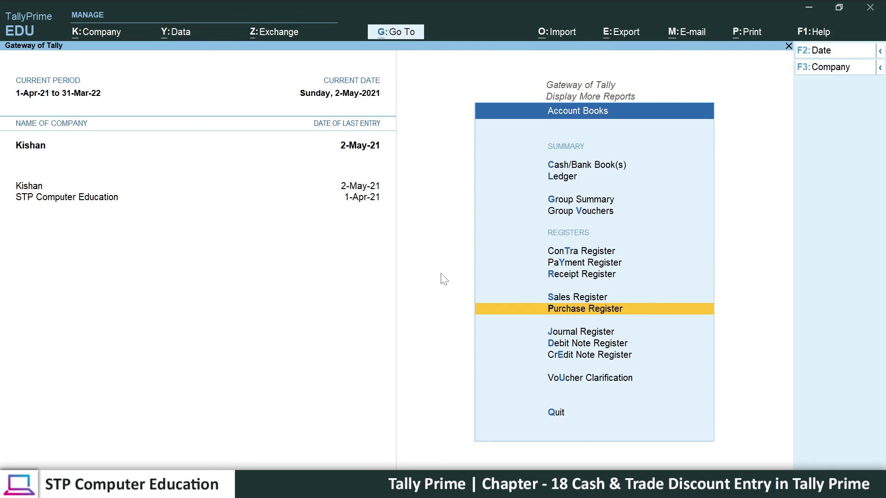
key(Escape)
key(Escape)
key(Up)
key(Up)
key(Up)
key(Up)
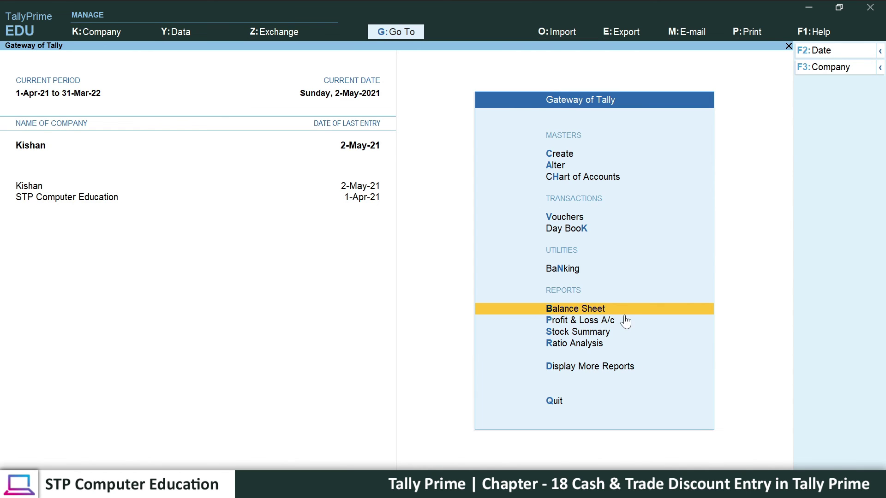
key(Return)
Open the Profit & Loss A/c from its line in the Balance Sheet's liabilities
key(Down)
key(Down)
key(Down)
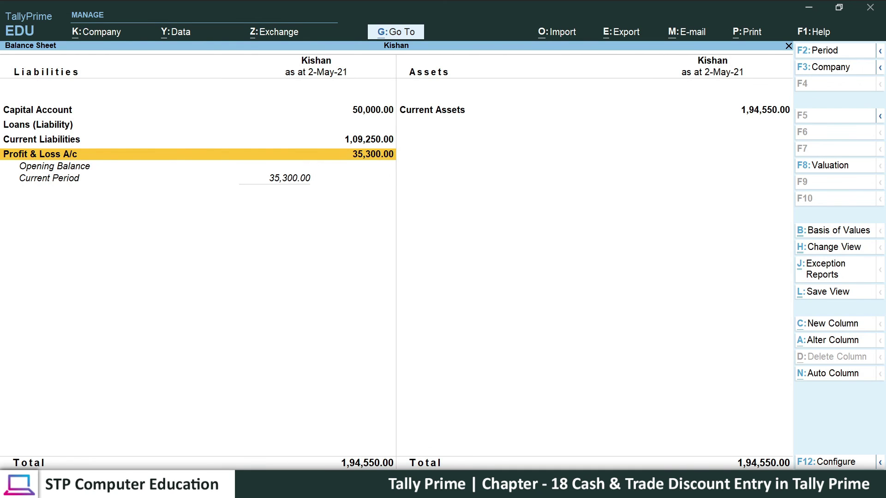
key(Return)
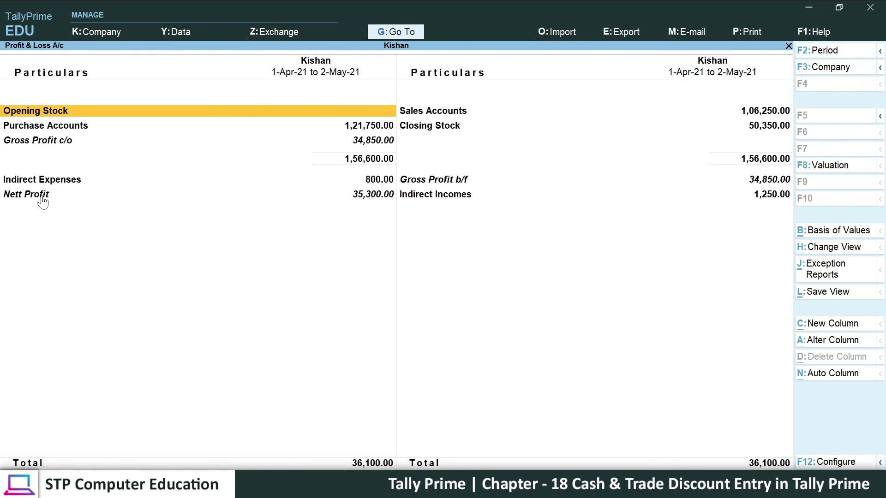
Check the Nett Profit line in the Profit & Loss A/c and return to the Gateway of Tally
click(154, 203)
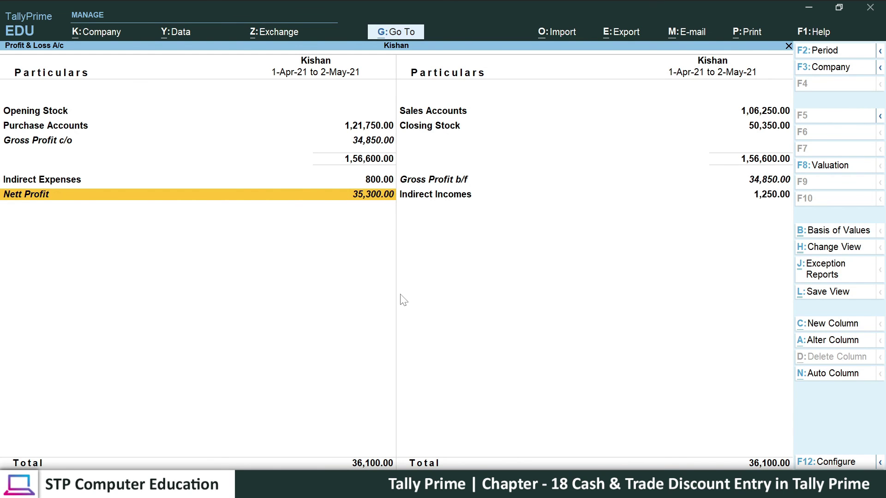
key(Escape)
key(Escape)
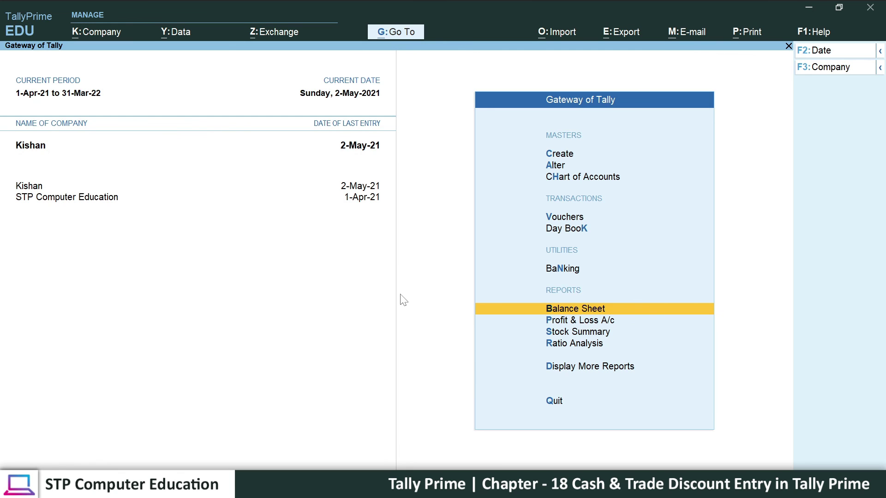
Open the Stock Summary and drill down into the Garment stock group
key(Down)
key(Down)
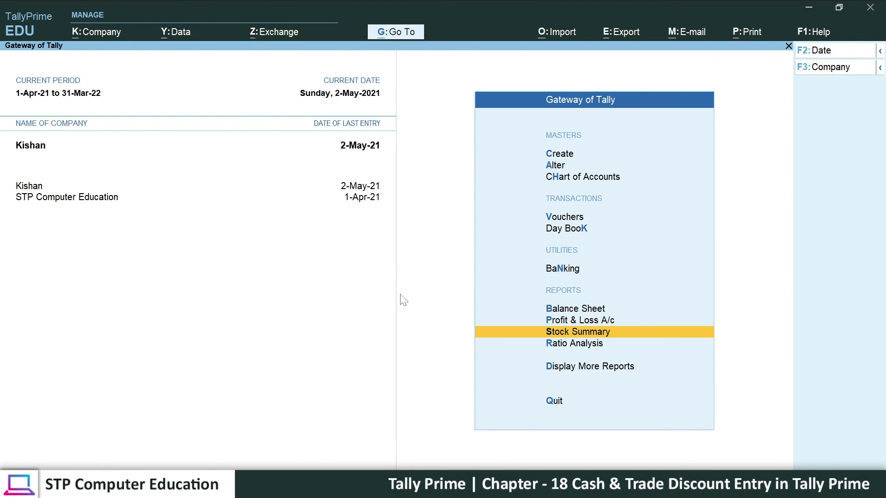
key(Return)
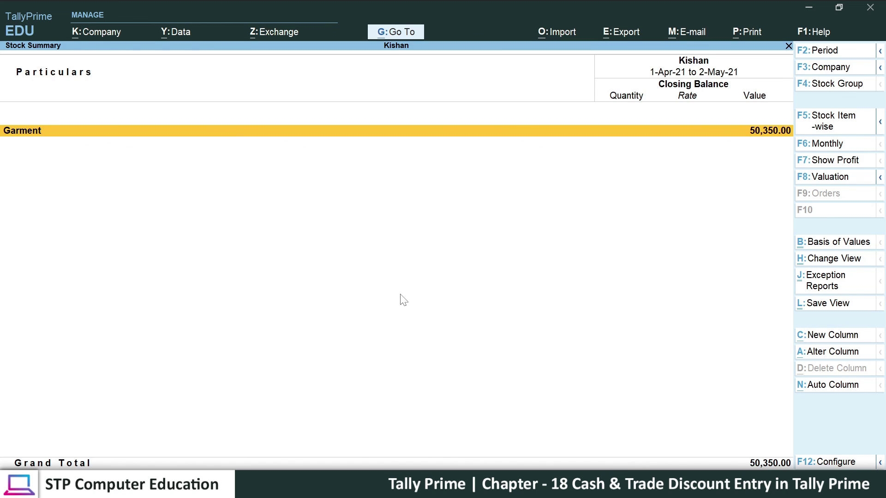
key(Return)
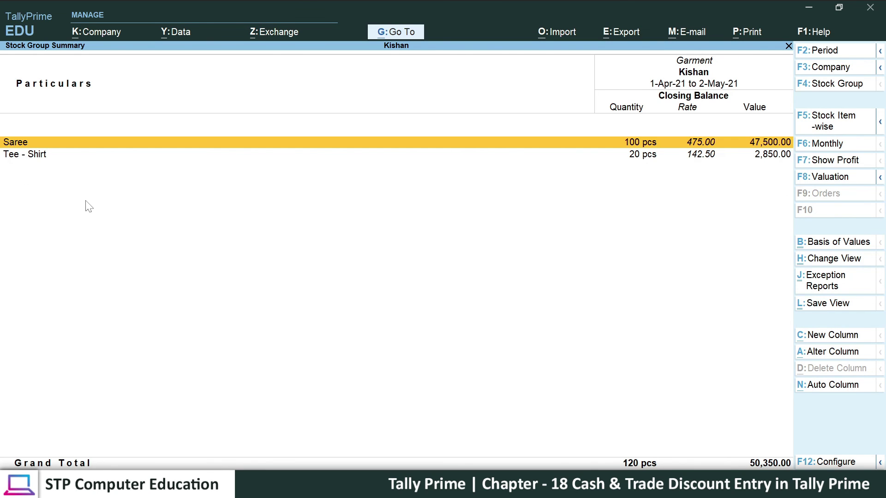
Review the closing quantities, rates and values of Saree and Tee - Shirt in the Garment group
key(Down)
key(Up)
key(Down)
key(Up)
key(Down)
key(Up)
Open the Saree item's monthly summary and drill down into its April vouchers
key(Return)
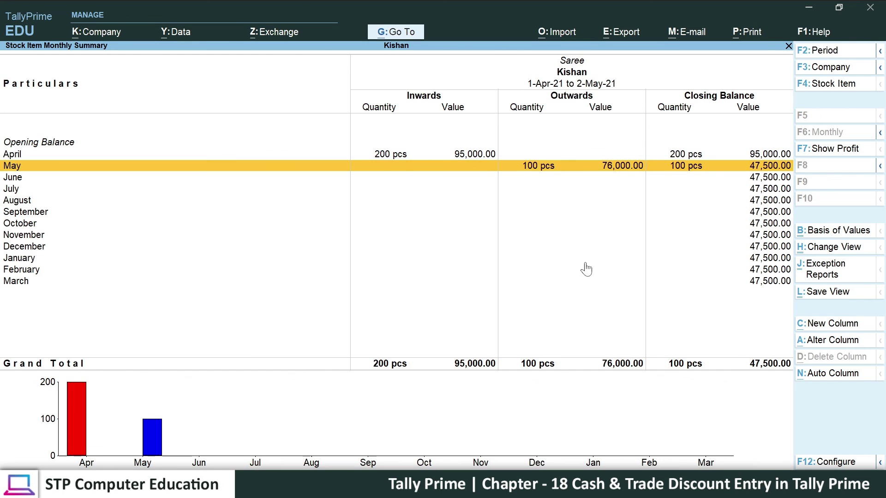
key(Up)
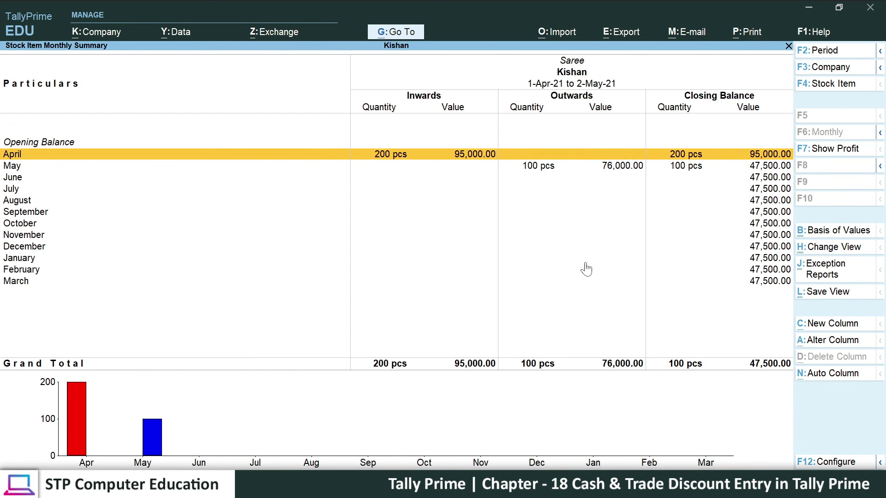
key(Return)
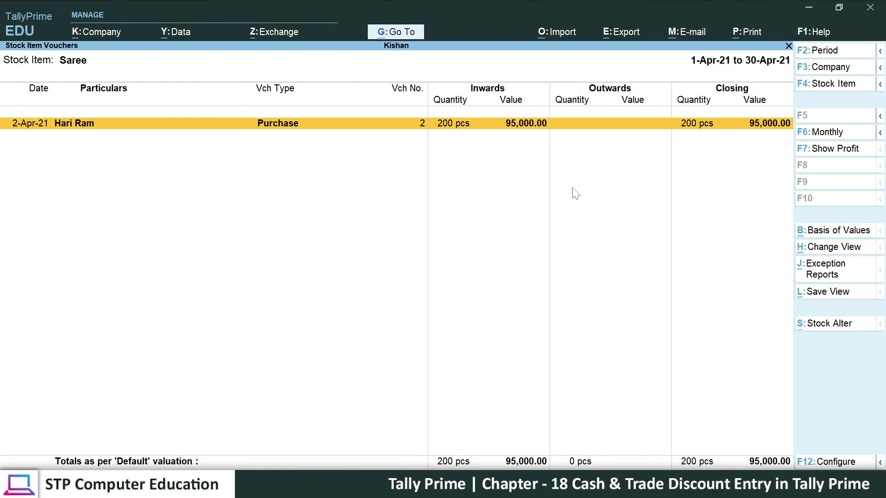
Set the Saree voucher report's period to 1-4-2021 through 2-5-2021 and show its profit details
key(alt+F2)
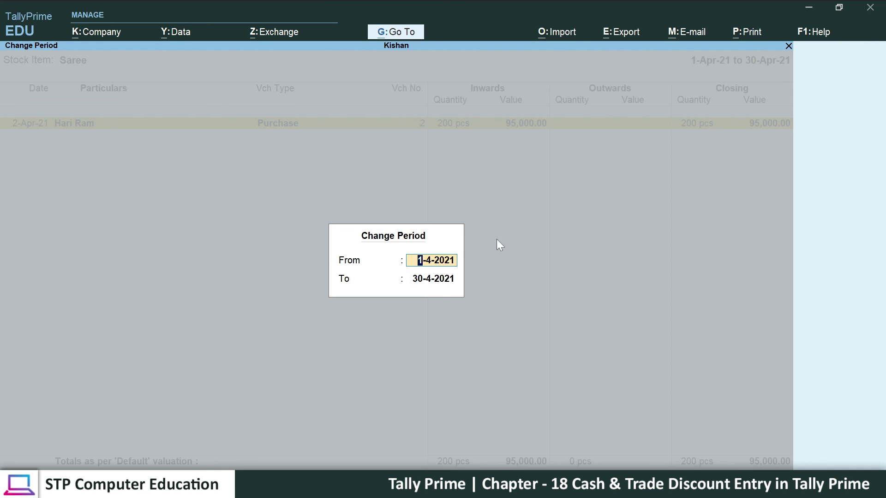
key(Return)
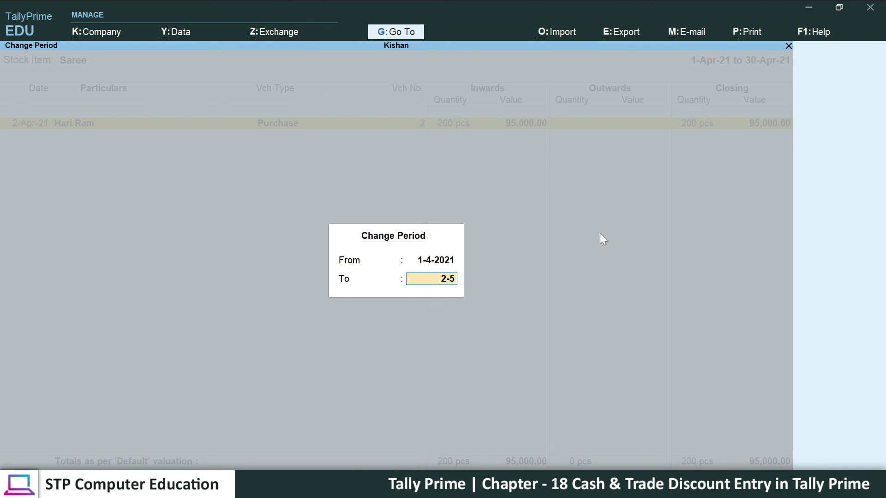
text(2021)
key(Return)
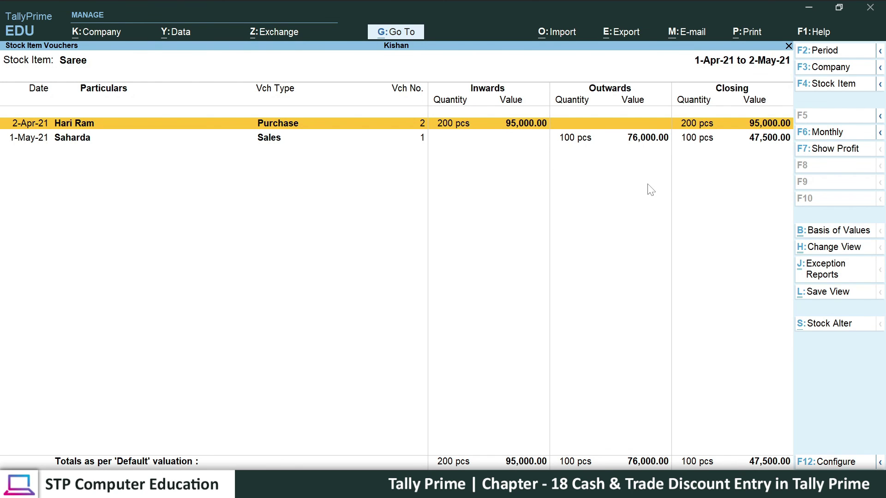
key(F7)
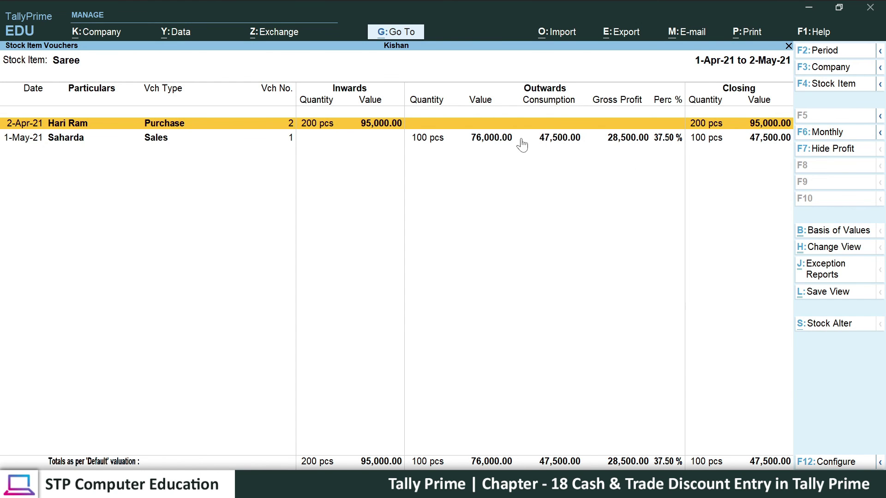
Leave the Saree and Garment stock reports and switch to the exercise PDF in Adobe Acrobat Reader
key(Escape)
key(Escape)
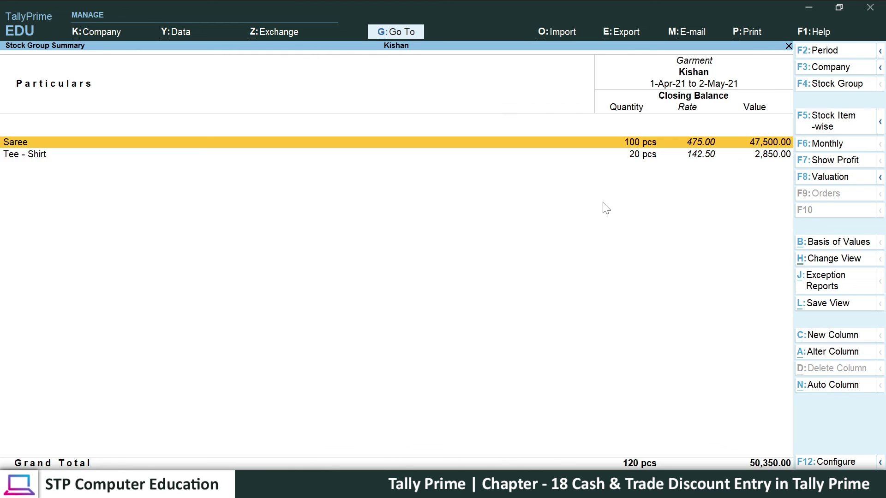
key(Escape)
key(Escape)
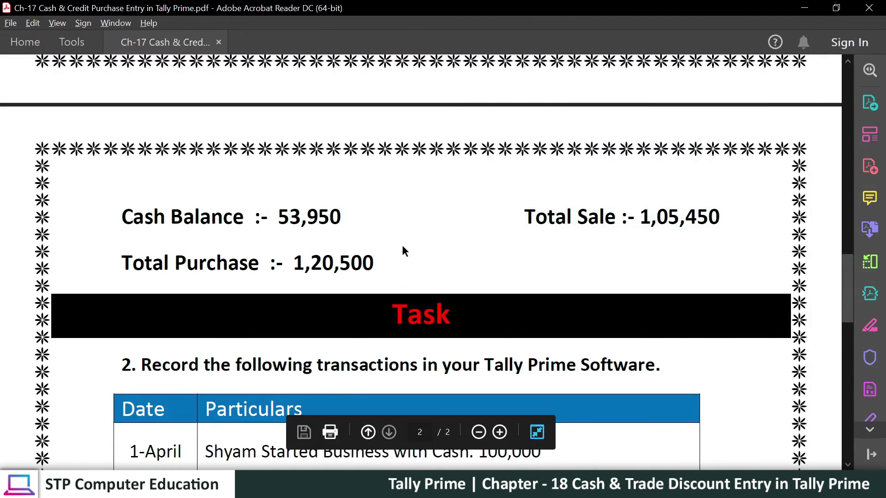
Look through the transactions listed under Task 2 in the exercise PDF
scroll(469, 236, down, 3)
drag(397, 201, 421, 217)
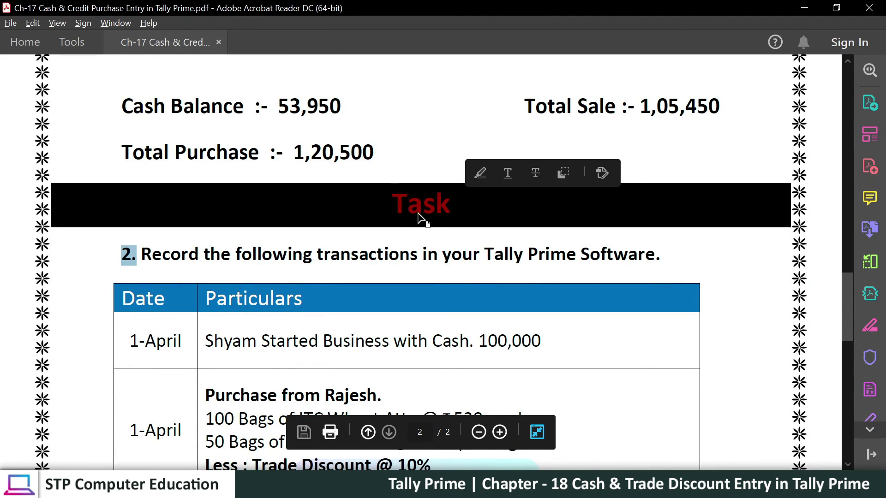
click(421, 217)
scroll(430, 234, down, 1)
scroll(430, 234, down, 5)
scroll(324, 196, up, 2)
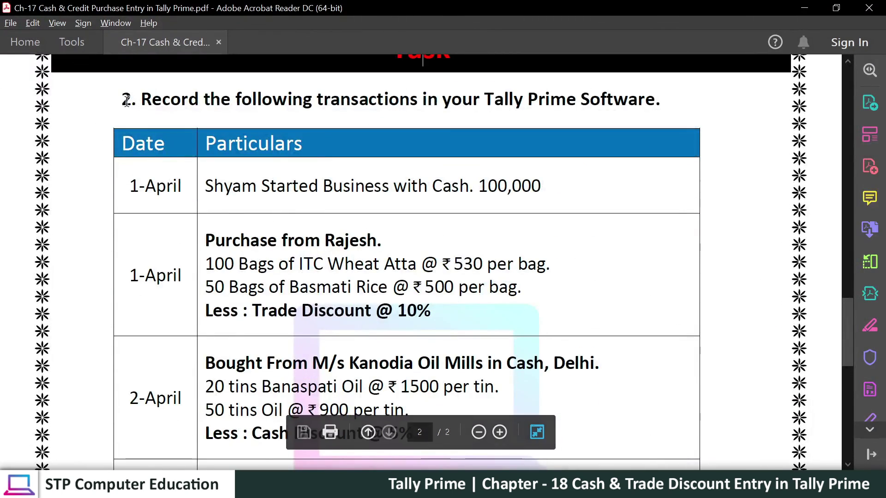
scroll(325, 196, down, 2)
scroll(316, 203, up, 2)
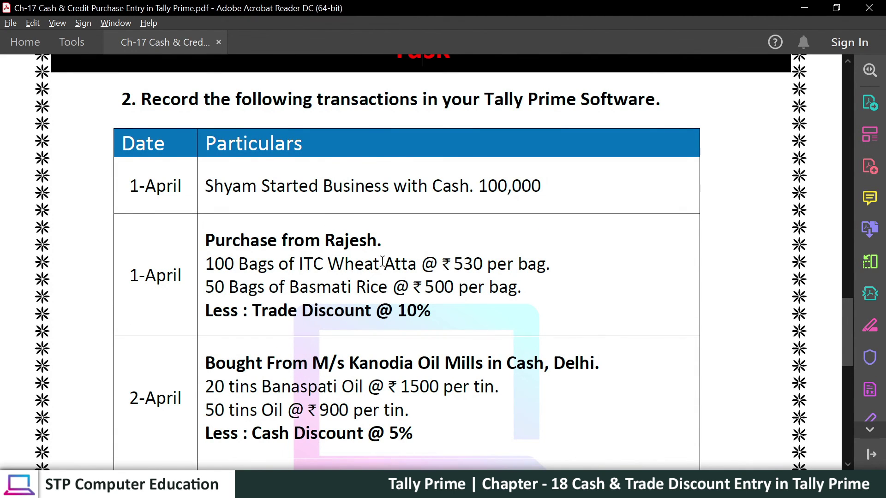
scroll(347, 262, down, 6)
scroll(347, 262, up, 6)
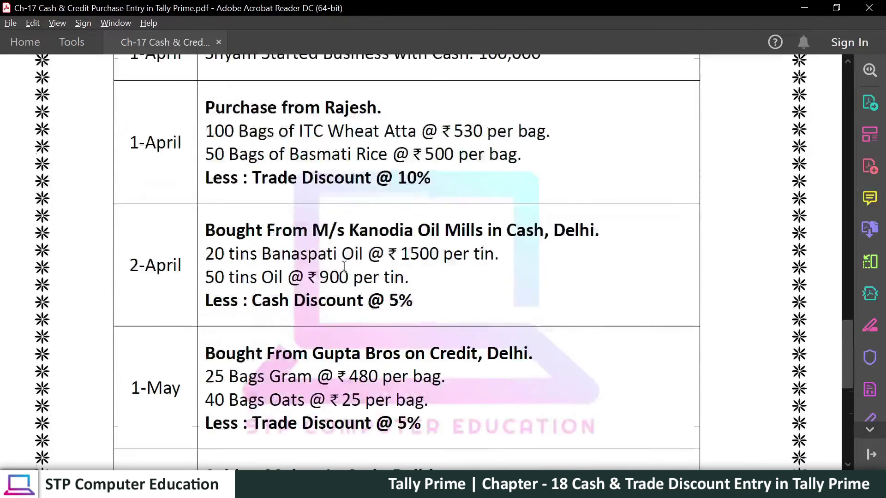
Recheck the cash balance and total purchase figures given above the Task heading
scroll(346, 261, up, 1)
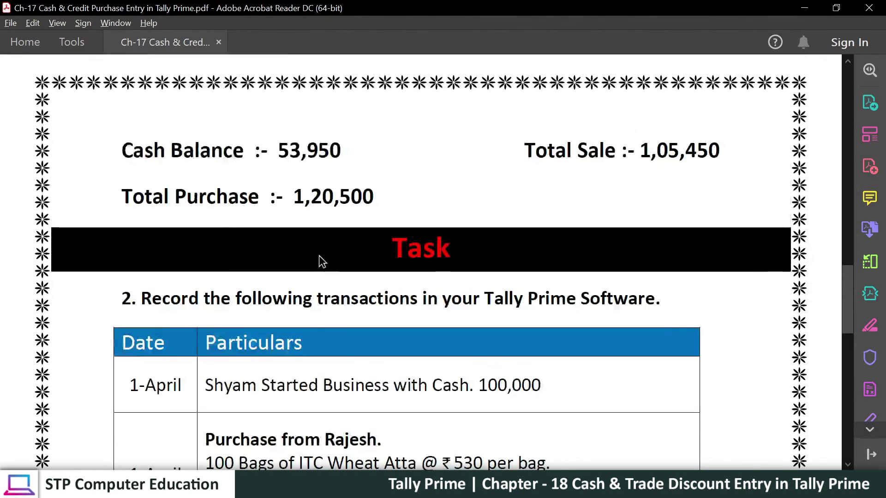
scroll(320, 258, up, 3)
drag(136, 151, 347, 203)
click(347, 202)
Read Task 2's 1-April purchase of ITC Wheat Atta and Basmati Rice with its trade discount
scroll(483, 291, down, 5)
scroll(421, 293, up, 1)
scroll(417, 290, down, 2)
scroll(415, 288, up, 1)
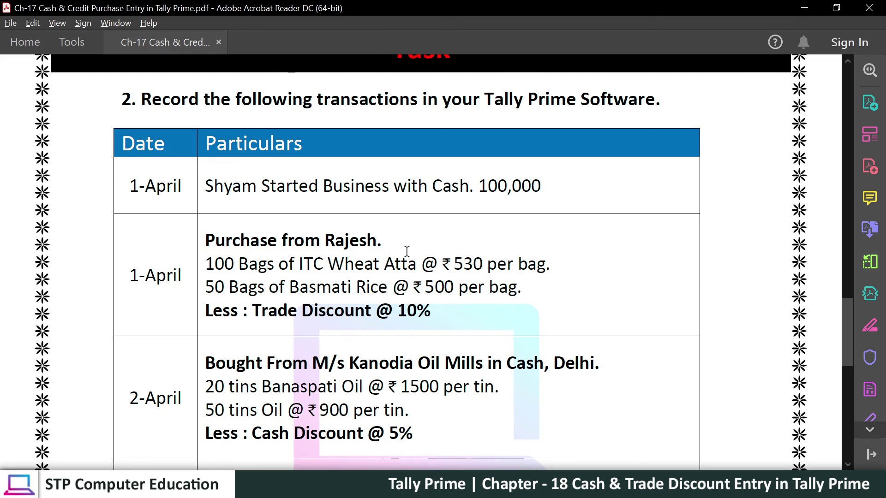
drag(206, 241, 399, 303)
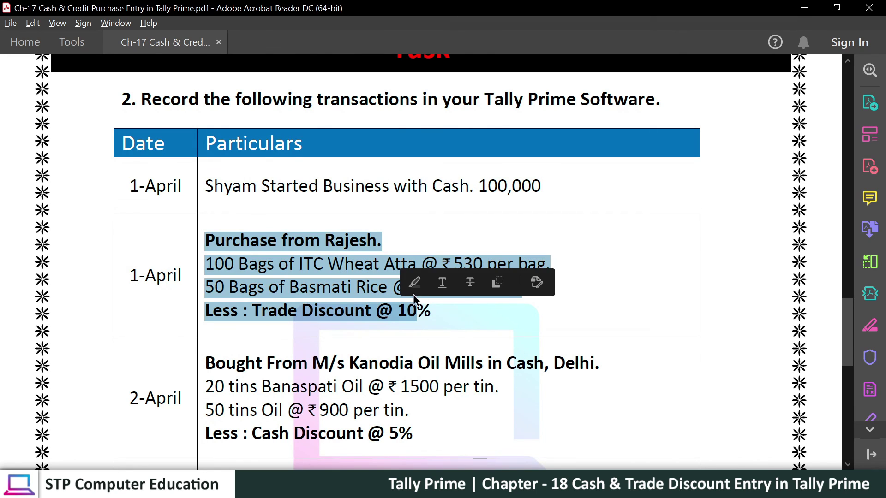
click(378, 292)
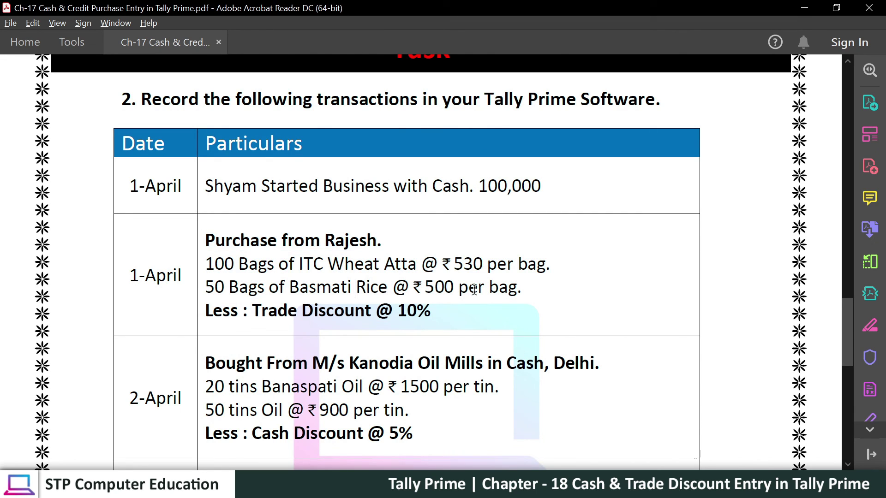